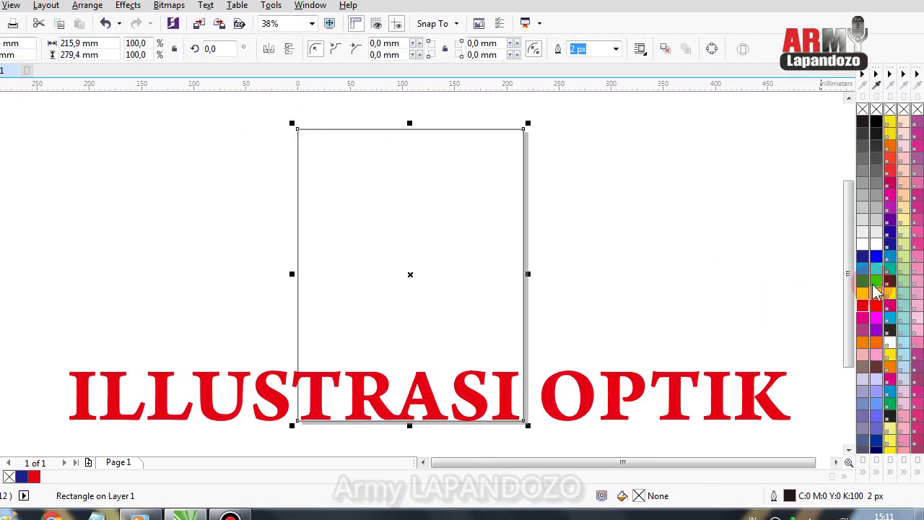
Step: Fill the page-sized rectangle with PANTONE Violet C and deselect it
{"action": "left_click", "coordinate": [889, 221]}
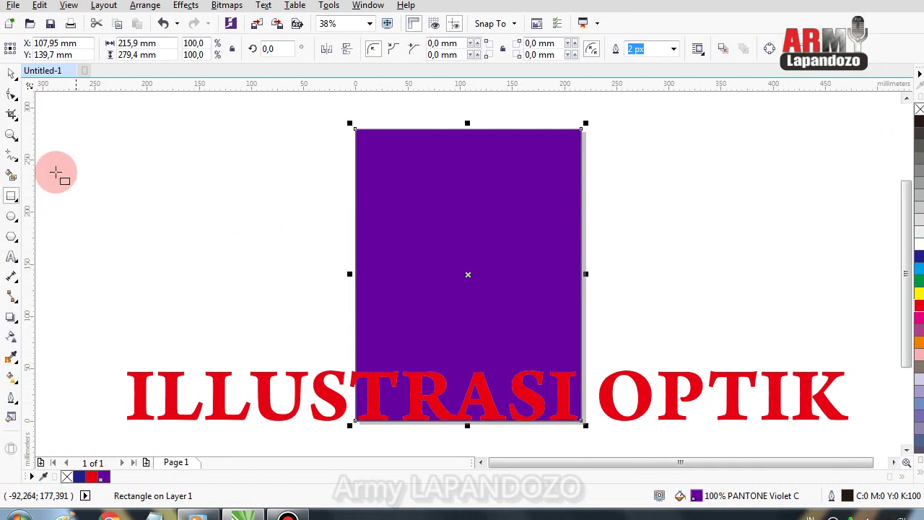
{"action": "double_click", "coordinate": [12, 73]}
{"action": "left_click", "coordinate": [108, 201]}
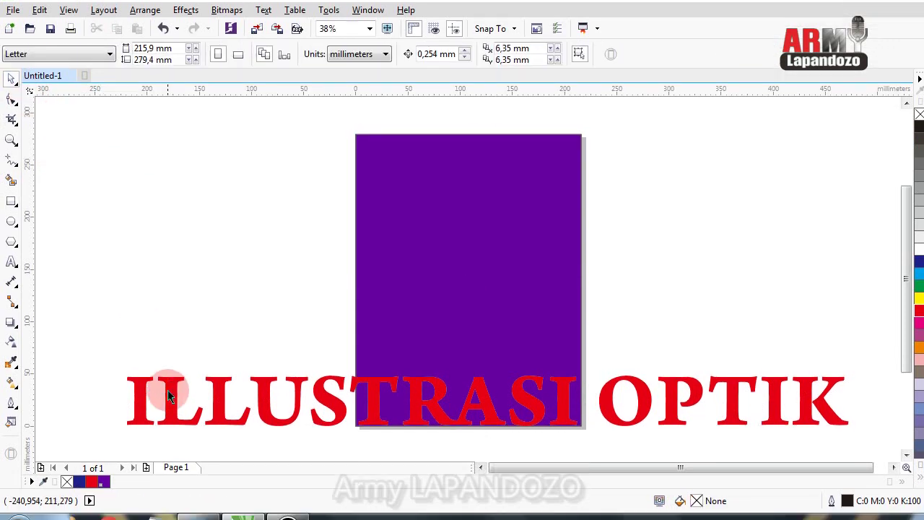
Step: Lock the "ILLUSTRASI OPTIK" text object in place
{"action": "left_click", "coordinate": [168, 419]}
{"action": "right_click", "coordinate": [168, 395]}
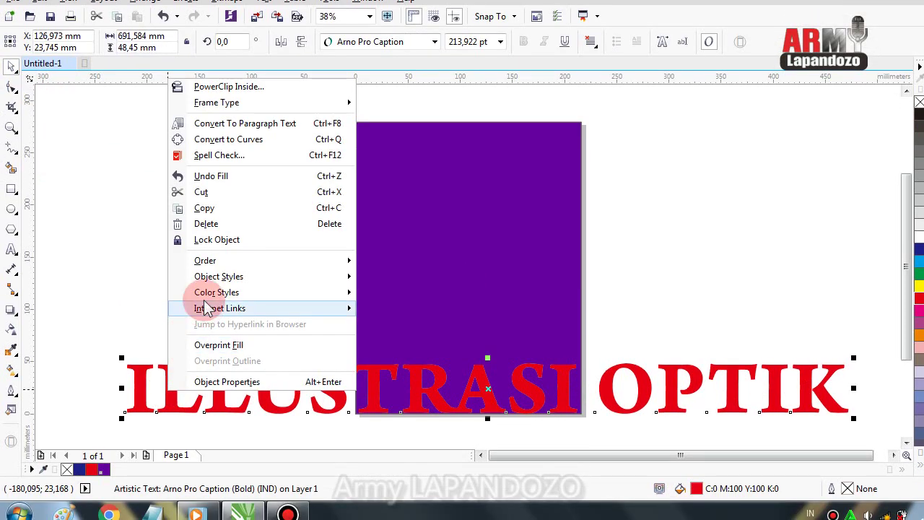
{"action": "left_click", "coordinate": [233, 241]}
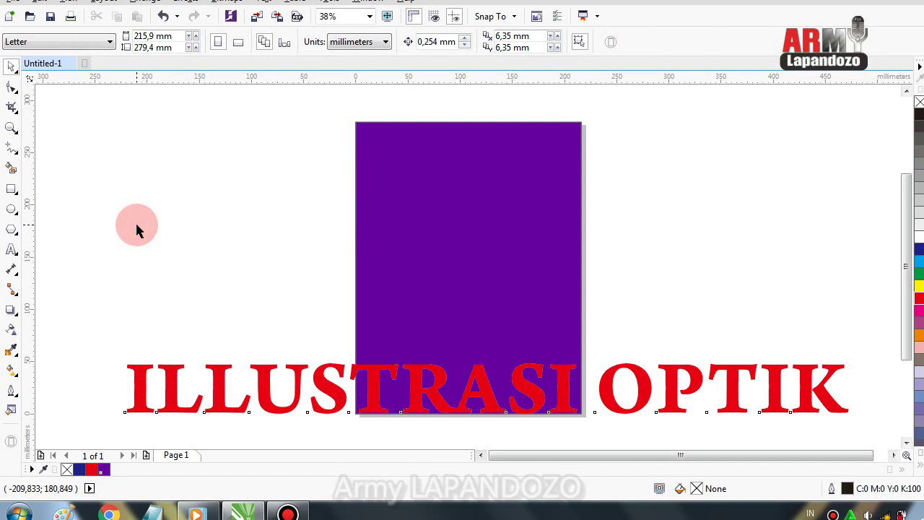
Step: Draw a rectangle about 109 × 98 mm in the upper part of the violet page and fill it with red #FF0000
{"action": "left_click", "coordinate": [12, 190]}
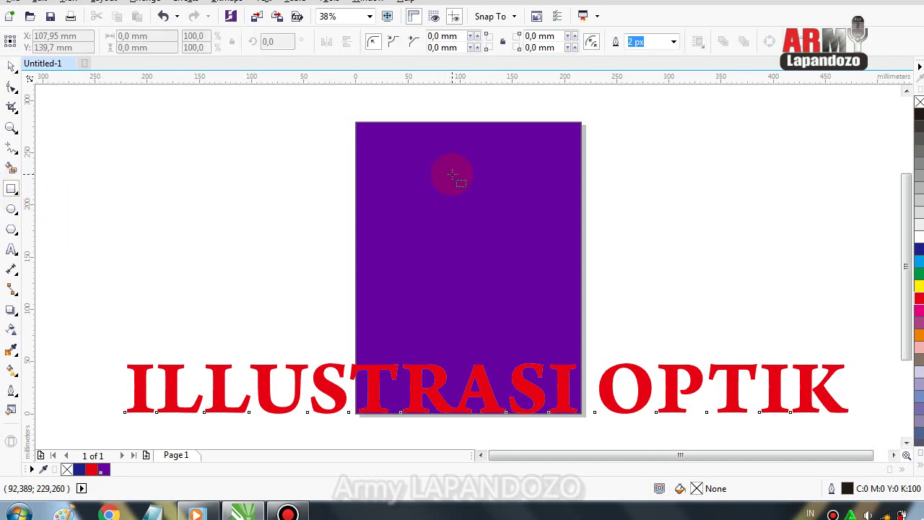
{"action": "left_click_drag", "start_coordinate": [453, 174], "coordinate": [567, 276]}
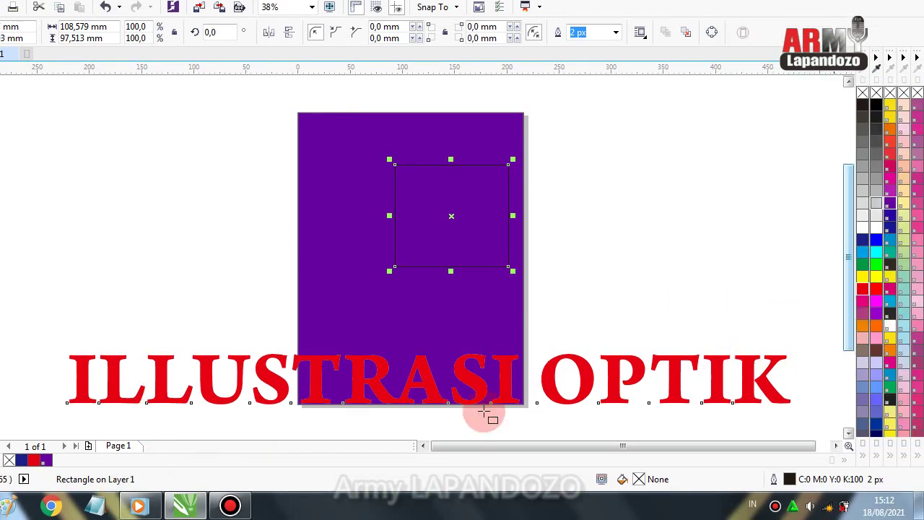
{"action": "left_click", "coordinate": [90, 460]}
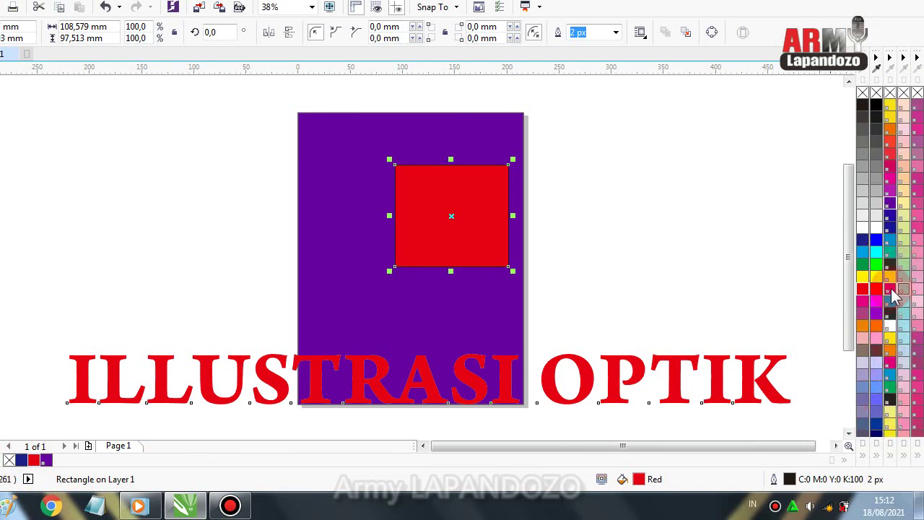
{"action": "left_click", "coordinate": [890, 289]}
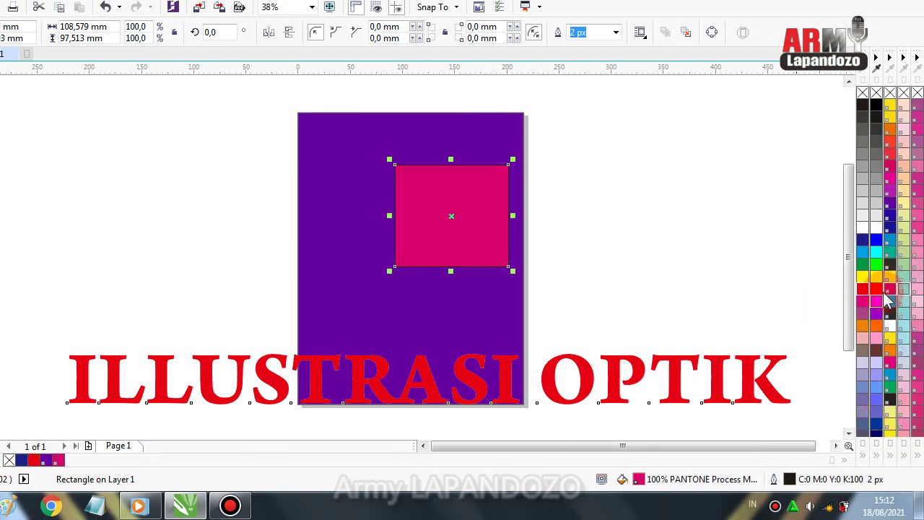
{"action": "key", "text": "ctrl+z"}
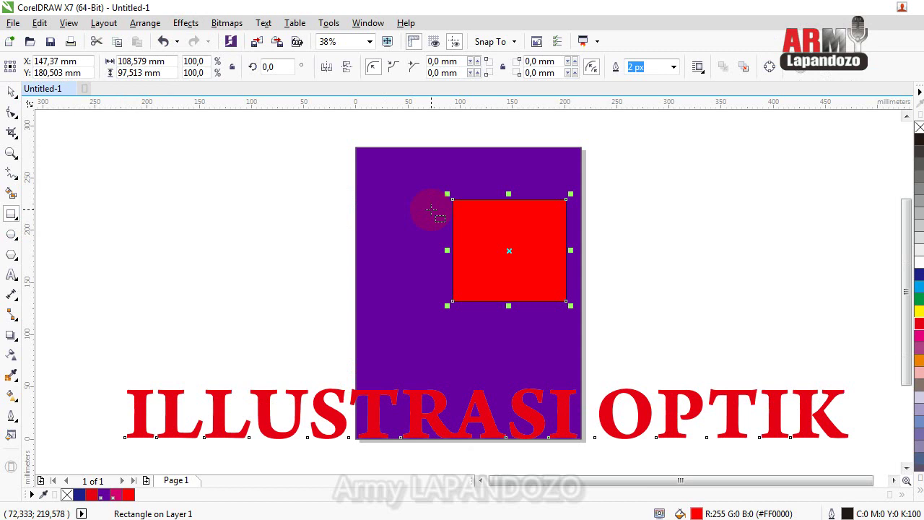
Step: Draw a thin bar about 136 × 9 mm across the red rectangle's upper part and place three copies of it below
{"action": "left_click_drag", "start_coordinate": [430, 209], "coordinate": [572, 218]}
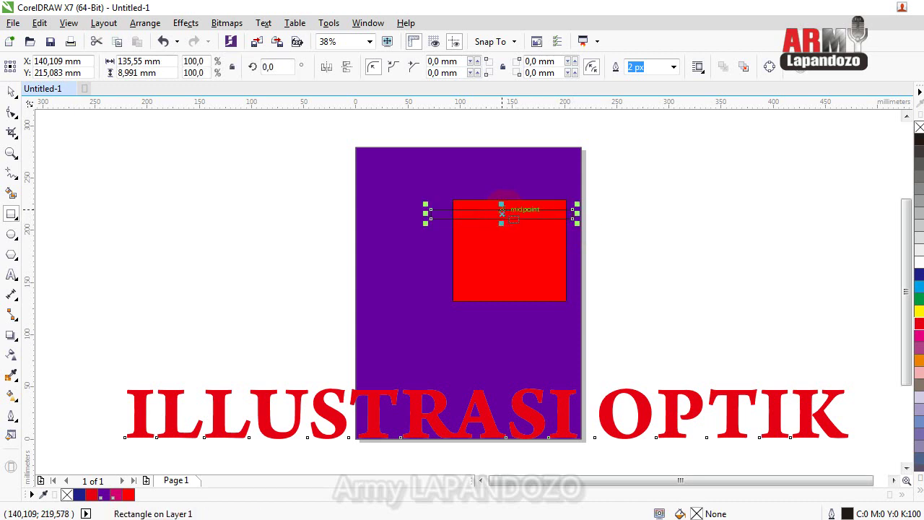
{"action": "left_click_drag", "start_coordinate": [501, 209], "coordinate": [503, 279]}
{"action": "left_click", "coordinate": [534, 255]}
{"action": "left_click", "coordinate": [534, 281]}
{"action": "left_click", "coordinate": [540, 302]}
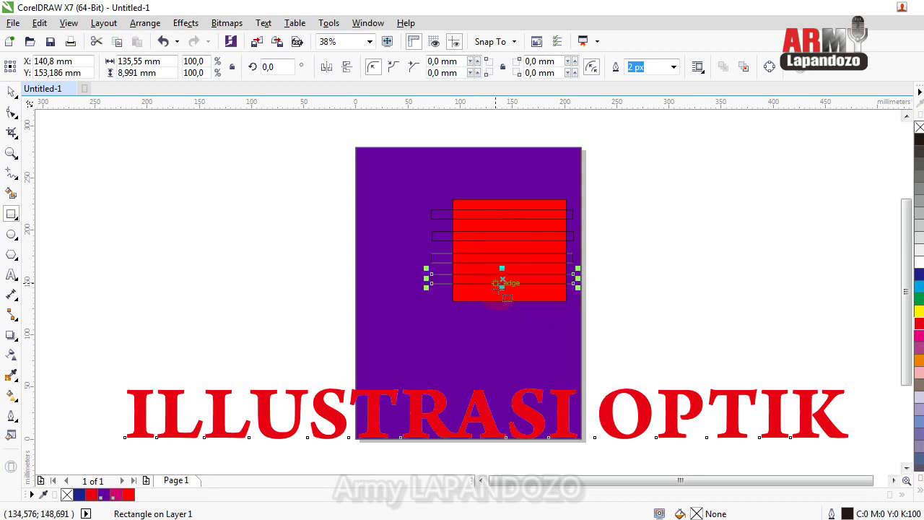
Step: Copy the lowest thin bar once more, close to the red rectangle's lower edge
{"action": "scroll", "coordinate": [503, 280], "scroll_direction": "up", "scroll_amount": 1}
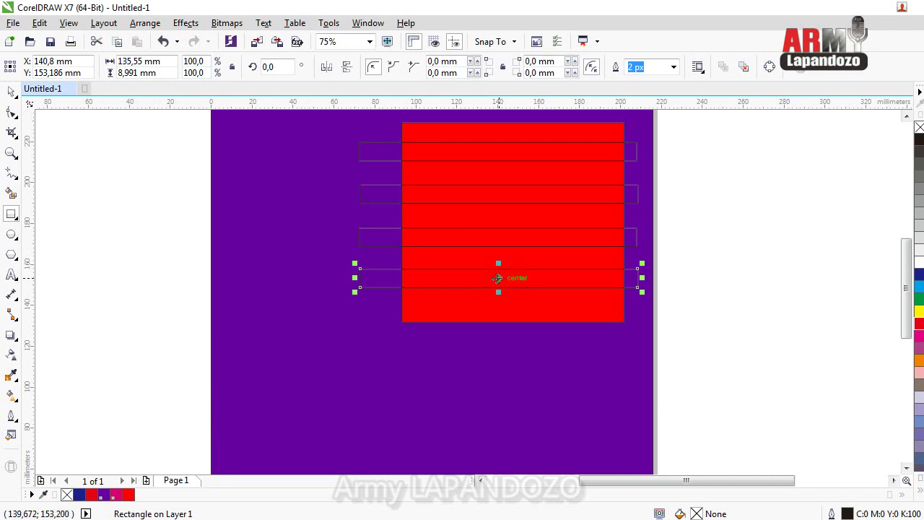
{"action": "left_click_drag", "start_coordinate": [497, 278], "coordinate": [503, 308]}
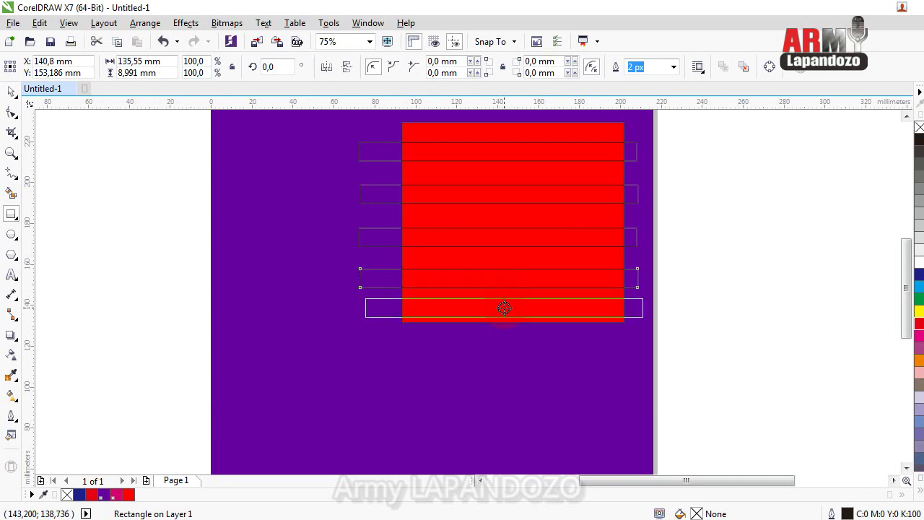
{"action": "left_click_drag", "start_coordinate": [503, 308], "coordinate": [505, 308]}
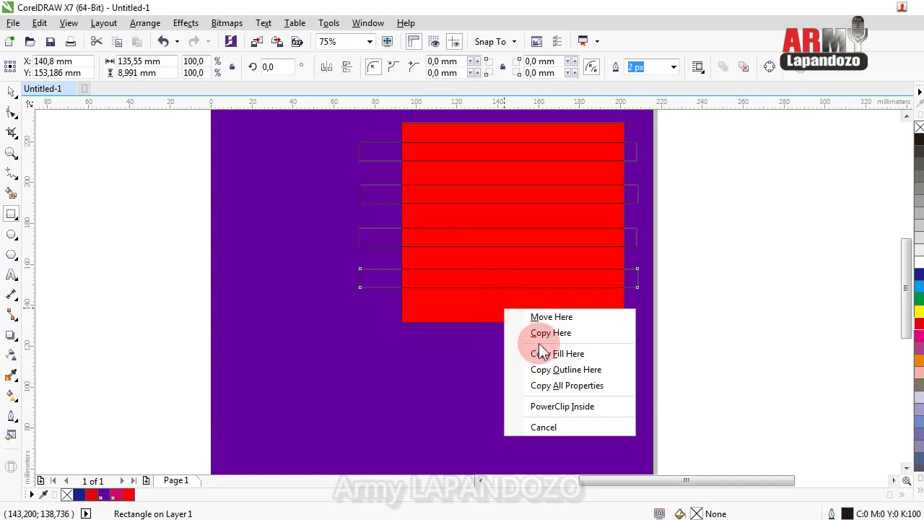
{"action": "left_click", "coordinate": [543, 331]}
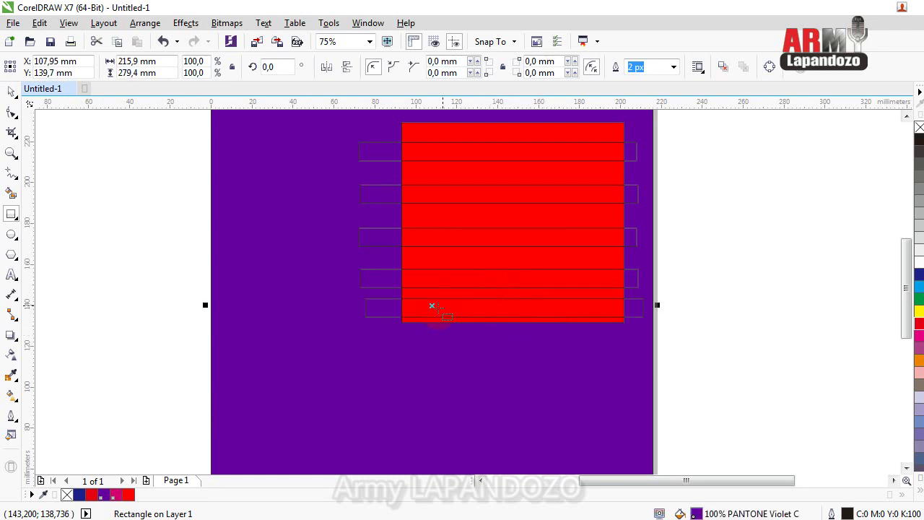
Step: Move the top two thin bars upward to about Y 219 mm and Y 202 mm
{"action": "left_click", "coordinate": [11, 92]}
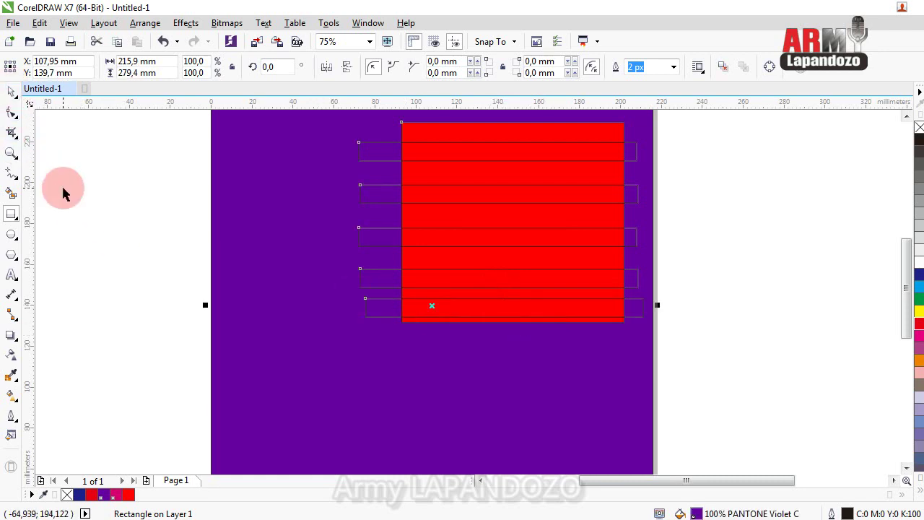
{"action": "key", "text": "space"}
{"action": "left_click", "coordinate": [423, 315]}
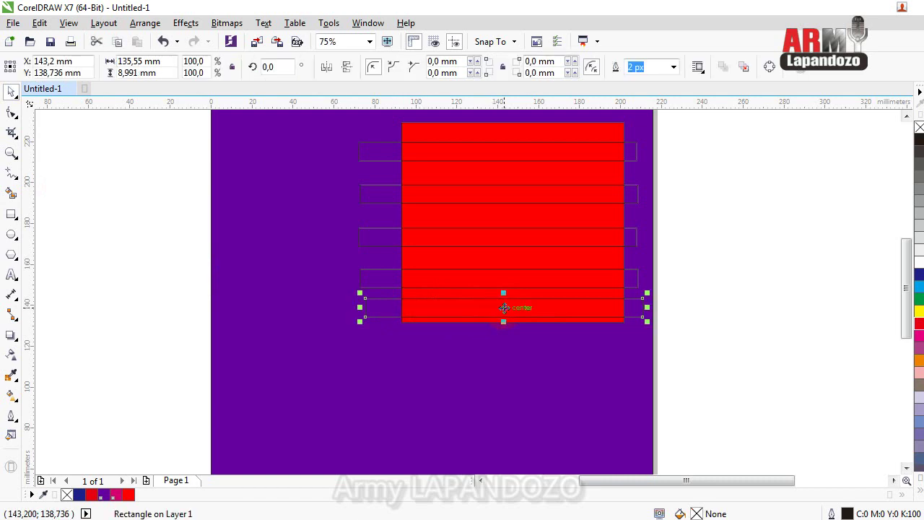
{"action": "double_click", "coordinate": [454, 158]}
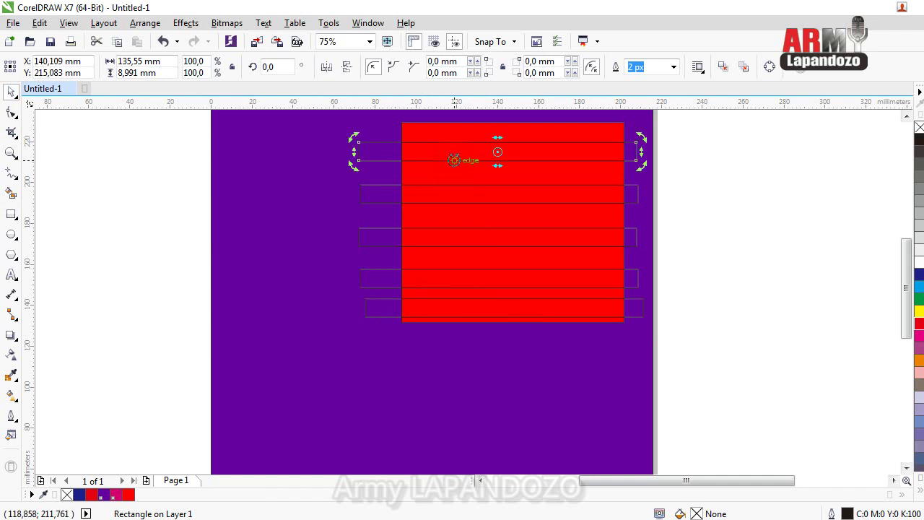
{"action": "left_click_drag", "start_coordinate": [454, 159], "coordinate": [454, 151]}
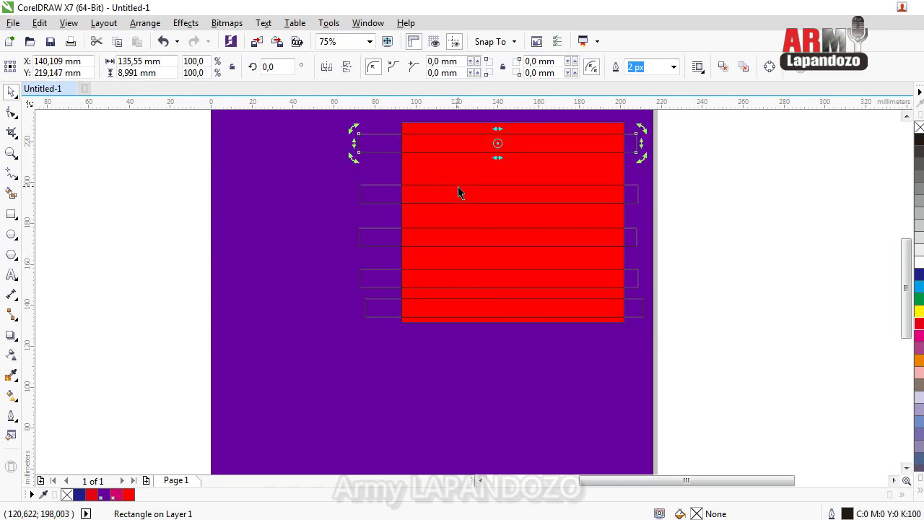
{"action": "double_click", "coordinate": [457, 191]}
{"action": "left_click_drag", "start_coordinate": [457, 191], "coordinate": [457, 185]}
{"action": "left_click", "coordinate": [458, 187]}
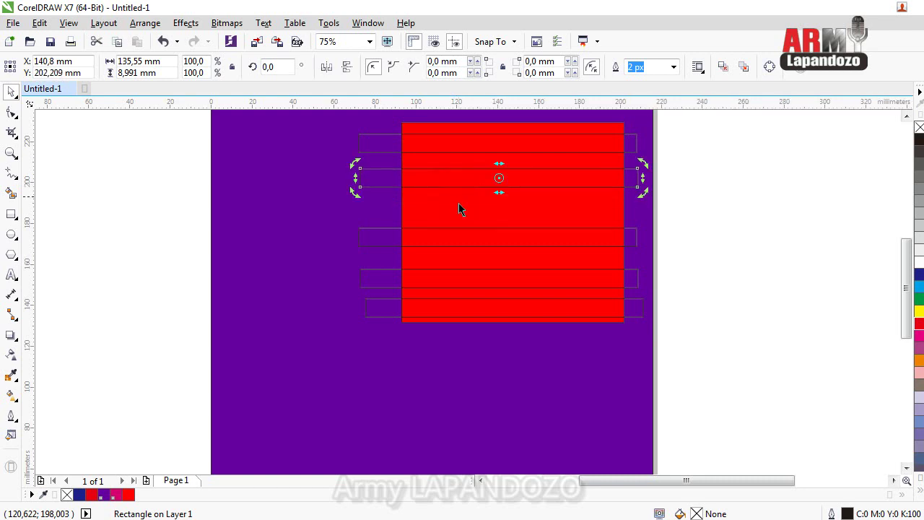
Step: Nudge the third thin bar upward to about Y 185 mm to even out its gap with the bar above
{"action": "left_click_drag", "start_coordinate": [459, 230], "coordinate": [459, 228]}
{"action": "key", "text": "Up"}
{"action": "key", "text": "Up"}
{"action": "key", "text": "Up"}
{"action": "key", "text": "Up"}
{"action": "key", "text": "Up"}
{"action": "key", "text": "Up"}
{"action": "key", "text": "Up"}
{"action": "key", "text": "Up"}
{"action": "key", "text": "Up"}
{"action": "key", "text": "Up"}
{"action": "key", "text": "Up"}
{"action": "key", "text": "Up"}
{"action": "key", "text": "Up"}
{"action": "key", "text": "Up"}
{"action": "key", "text": "Up"}
{"action": "key", "text": "Up"}
{"action": "key", "text": "Up"}
{"action": "key", "text": "Up"}
{"action": "key", "text": "Up"}
{"action": "key", "text": "Up"}
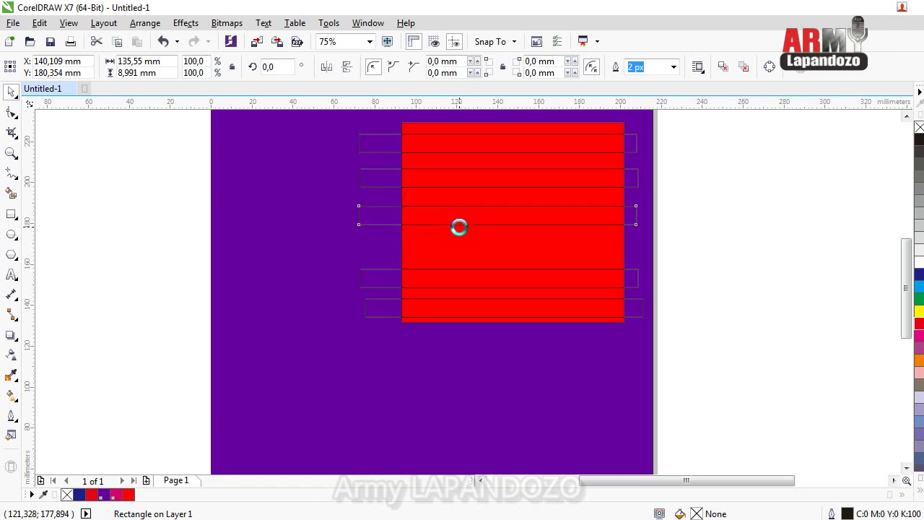
Step: Nudge the fourth thin bar upward to about Y 167 mm to match the spacing of the bars above
{"action": "left_click", "coordinate": [458, 267]}
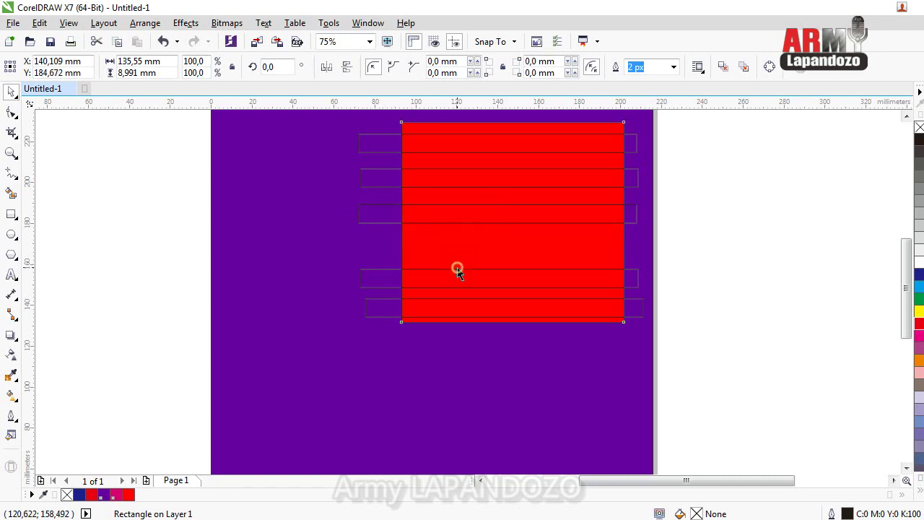
{"action": "left_click", "coordinate": [445, 273]}
{"action": "left_click", "coordinate": [446, 274]}
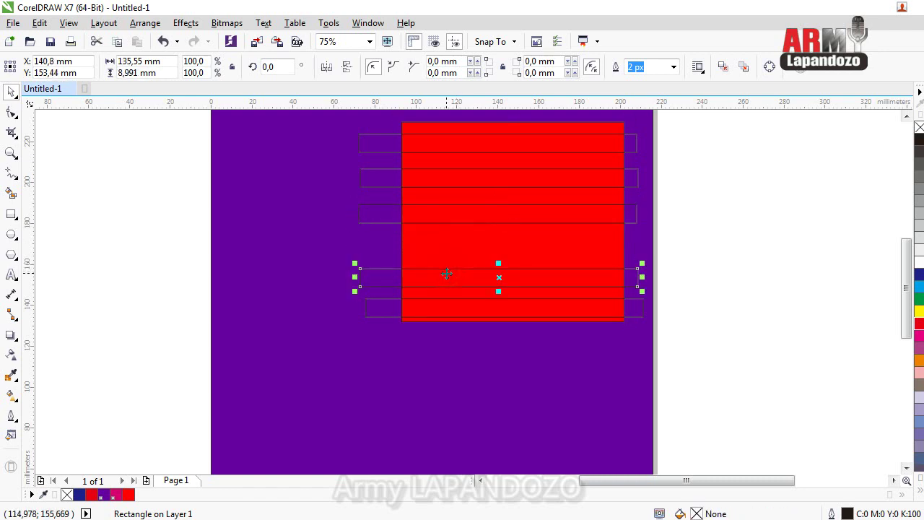
{"action": "key", "text": "Up"}
{"action": "key", "text": "Up"}
{"action": "key", "text": "Up"}
{"action": "key", "text": "Up"}
{"action": "key", "text": "Up"}
{"action": "key", "text": "Up"}
{"action": "key", "text": "Up"}
{"action": "key", "text": "Up"}
{"action": "key", "text": "Up"}
{"action": "key", "text": "Up"}
{"action": "key", "text": "Up"}
{"action": "key", "text": "Up"}
{"action": "key", "text": "Up"}
{"action": "key", "text": "Up"}
{"action": "key", "text": "Up"}
{"action": "key", "text": "Up"}
{"action": "key", "text": "Up"}
{"action": "key", "text": "Up"}
{"action": "key", "text": "Up"}
{"action": "key", "text": "Up"}
{"action": "key", "text": "Up"}
{"action": "key", "text": "Up"}
{"action": "key", "text": "Up"}
{"action": "key", "text": "Up"}
{"action": "key", "text": "Up"}
{"action": "key", "text": "Up"}
{"action": "key", "text": "Up"}
{"action": "key", "text": "Up"}
{"action": "key", "text": "Up"}
{"action": "key", "text": "Up"}
{"action": "key", "text": "Up"}
{"action": "key", "text": "Up"}
{"action": "key", "text": "Up"}
{"action": "key", "text": "Up"}
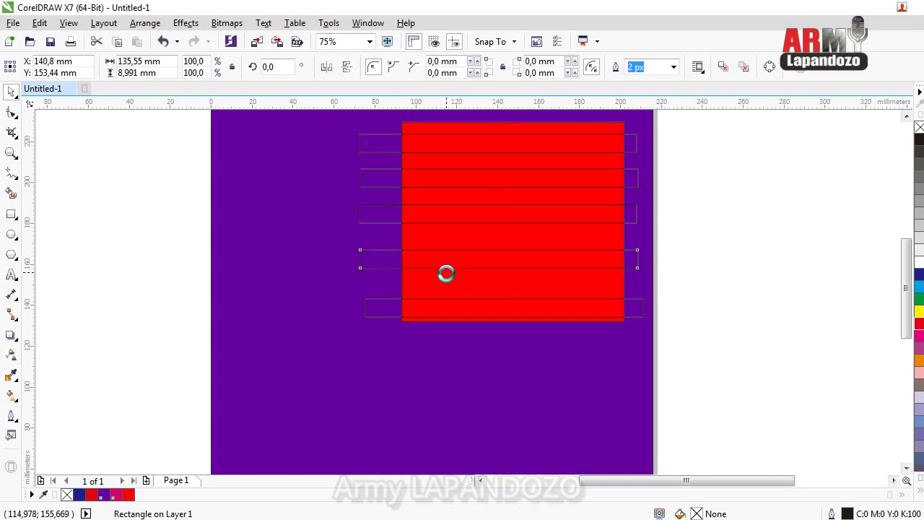
{"action": "key", "text": "Up"}
{"action": "key", "text": "Up"}
{"action": "key", "text": "Up"}
{"action": "key", "text": "Up"}
{"action": "key", "text": "Up"}
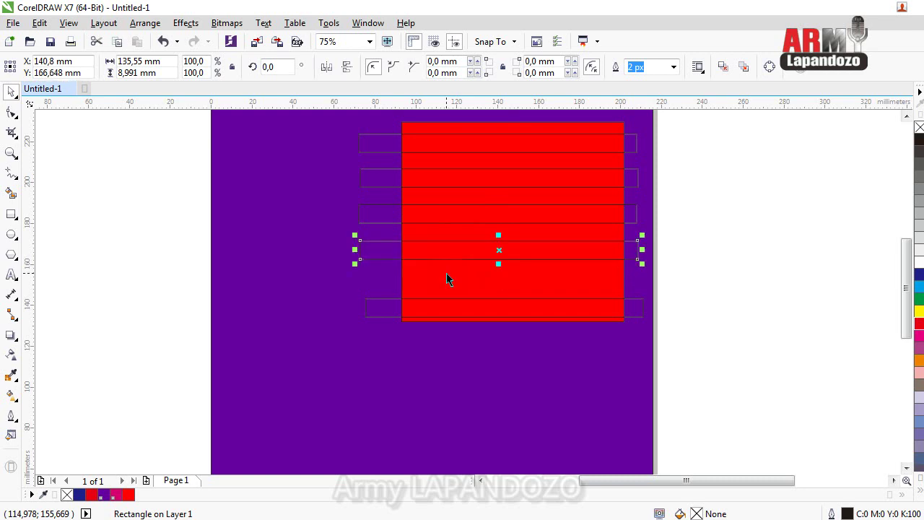
Step: Nudge the lowest thin bar upward to about Y 149 mm to match the spacing of the other bars
{"action": "left_click", "coordinate": [456, 298]}
{"action": "key", "text": "Up"}
{"action": "key", "text": "Up"}
{"action": "key", "text": "Up"}
{"action": "key", "text": "Up"}
{"action": "key", "text": "Up"}
{"action": "key", "text": "Up"}
{"action": "key", "text": "Up"}
{"action": "key", "text": "Up"}
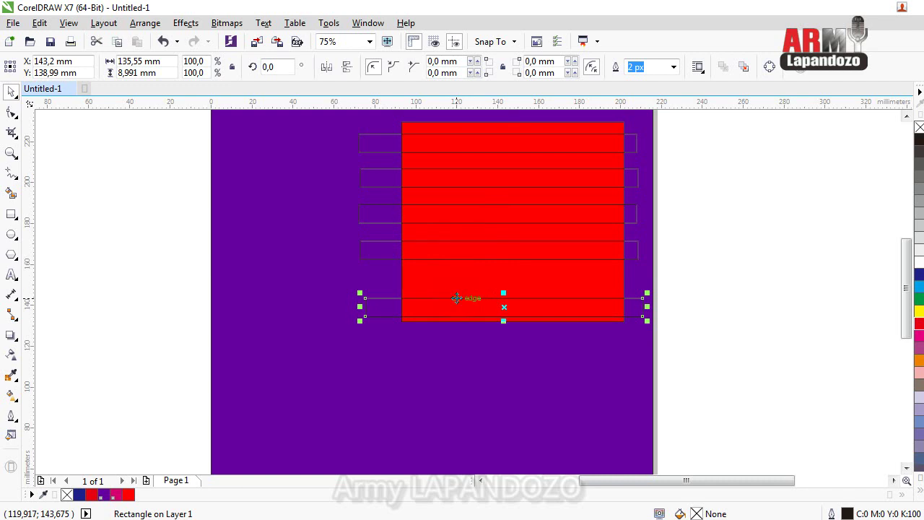
{"action": "key", "text": "Up"}
{"action": "key", "text": "Up"}
{"action": "key", "text": "Up"}
{"action": "key", "text": "Up"}
{"action": "key", "text": "Up"}
{"action": "key", "text": "Up"}
{"action": "key", "text": "Up"}
{"action": "key", "text": "Up"}
{"action": "key", "text": "Up"}
{"action": "key", "text": "Up"}
{"action": "key", "text": "Up"}
{"action": "key", "text": "Up"}
{"action": "key", "text": "Up"}
{"action": "key", "text": "Up"}
{"action": "key", "text": "Up"}
{"action": "key", "text": "Up"}
{"action": "key", "text": "Up"}
{"action": "key", "text": "Up"}
{"action": "key", "text": "Up"}
{"action": "key", "text": "Up"}
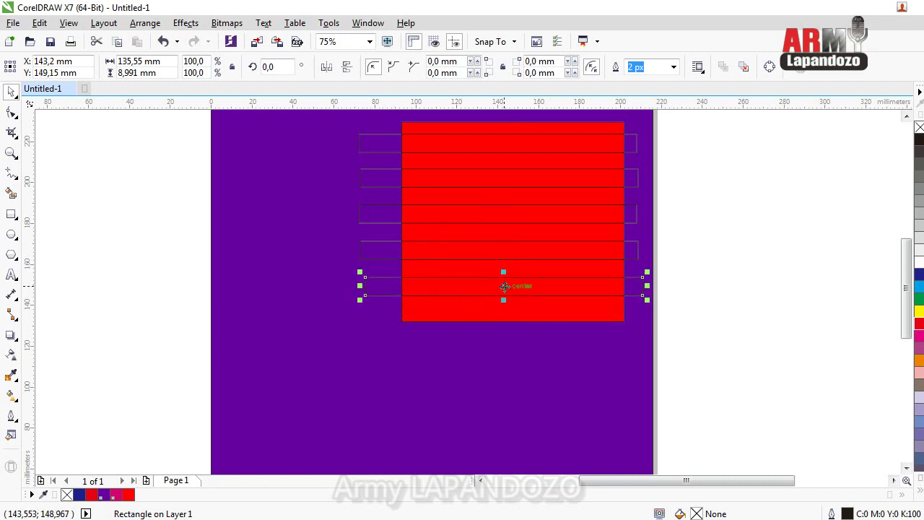
{"action": "key", "text": "Down"}
{"action": "key", "text": "Down"}
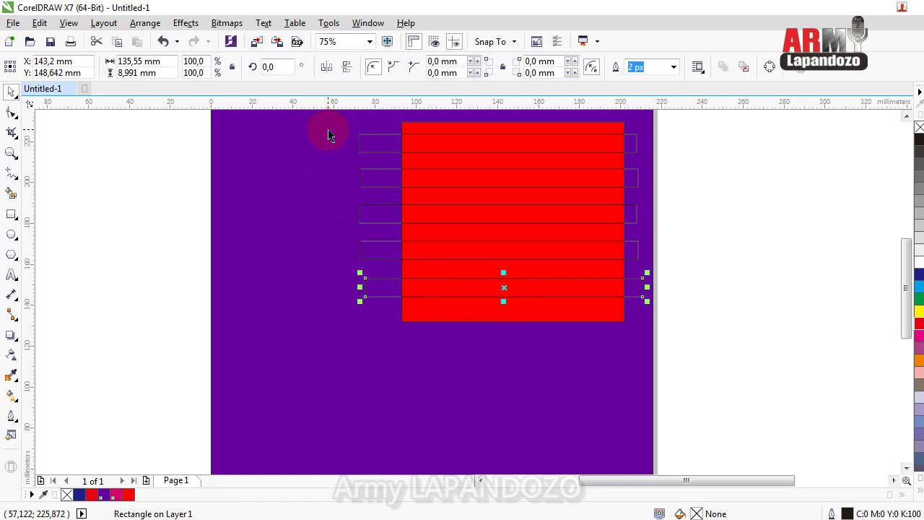
Step: Select all five thin bars without the red rectangle and group them
{"action": "left_click_drag", "start_coordinate": [329, 135], "coordinate": [269, 152]}
{"action": "left_click_drag", "start_coordinate": [192, 132], "coordinate": [649, 319]}
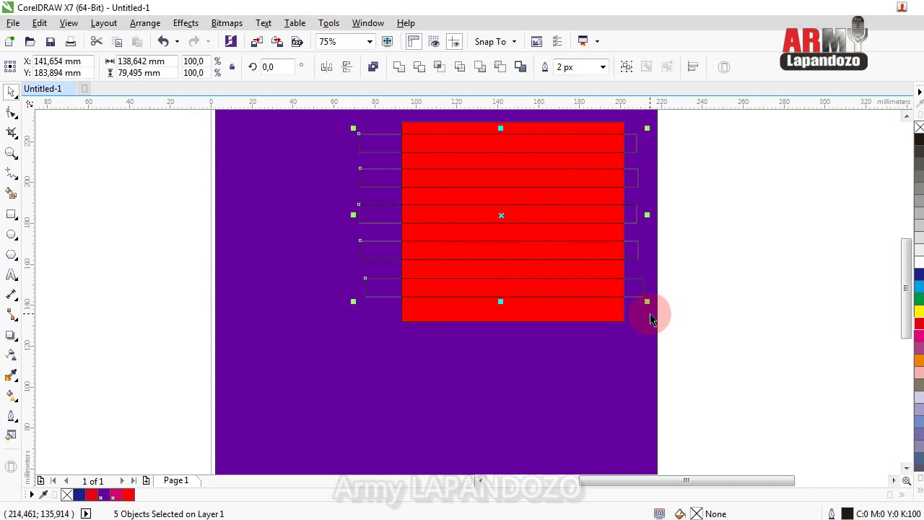
{"action": "key", "text": "ctrl+g"}
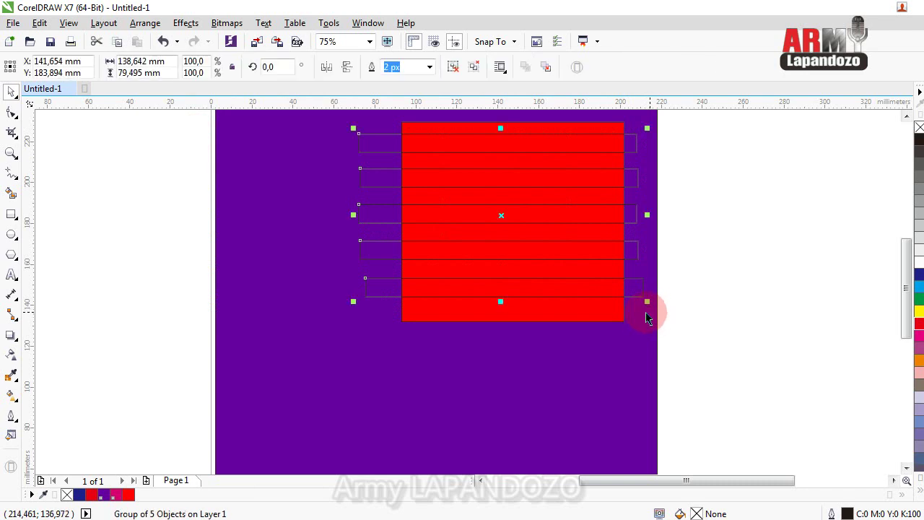
Step: Trim the red rectangle with the grouped bars to cut it into horizontal stripes, and clear the selection
{"action": "left_click_drag", "start_coordinate": [186, 115], "coordinate": [612, 298]}
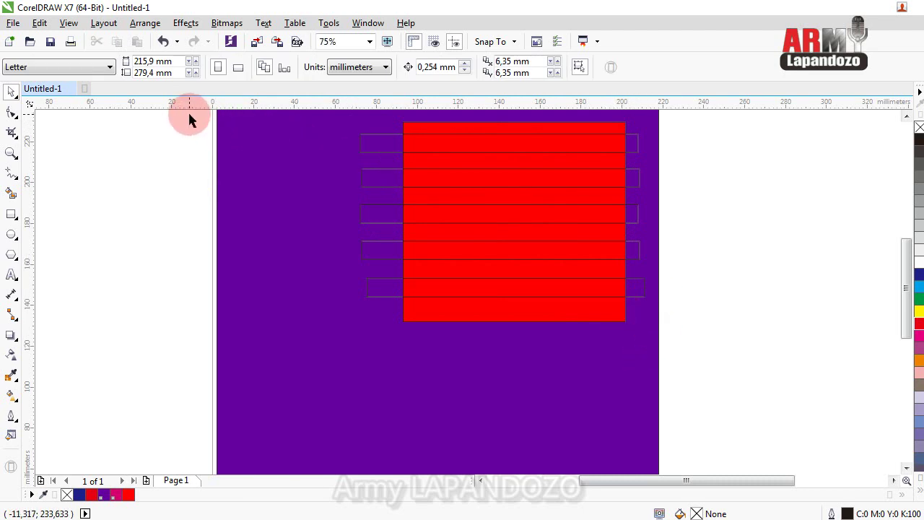
{"action": "left_click_drag", "start_coordinate": [194, 118], "coordinate": [677, 374]}
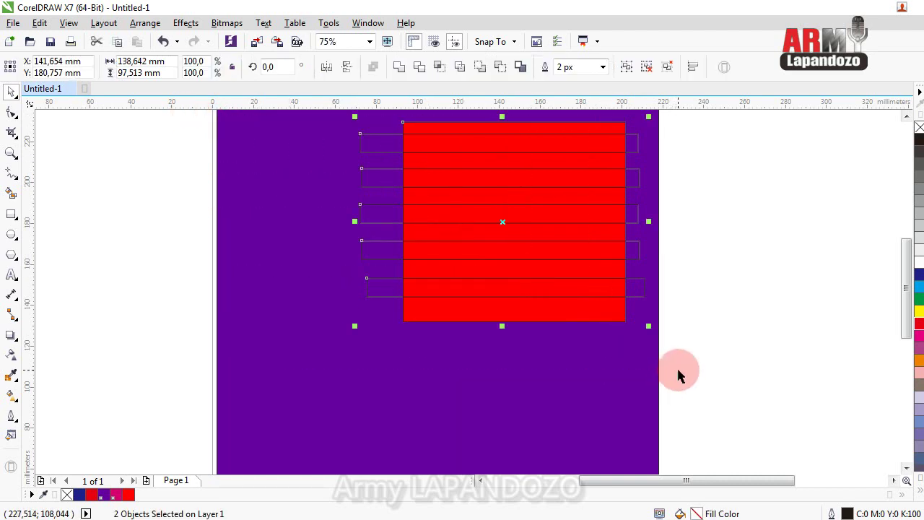
{"action": "left_click", "coordinate": [419, 67]}
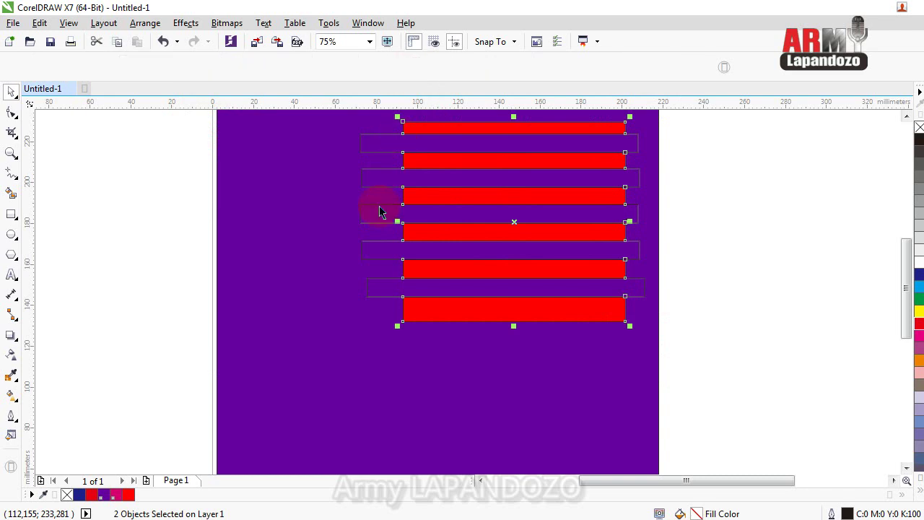
{"action": "left_click", "coordinate": [371, 267]}
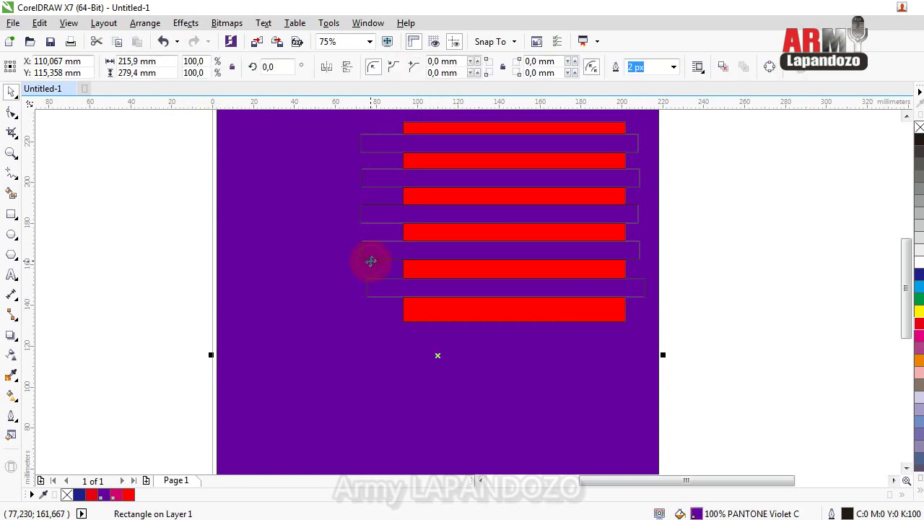
{"action": "left_click", "coordinate": [188, 204]}
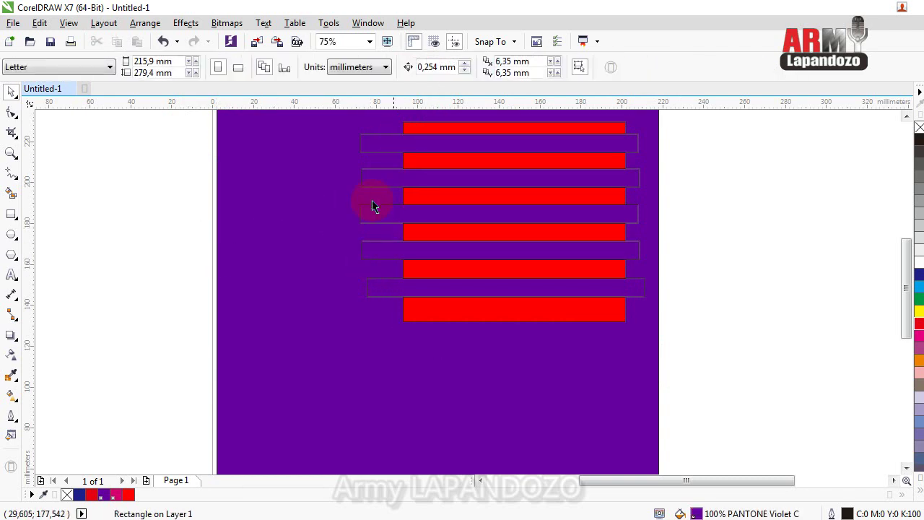
Step: Delete the group of five thin bars and lock the violet background rectangle in place
{"action": "left_click", "coordinate": [366, 206]}
{"action": "key", "text": "Delete"}
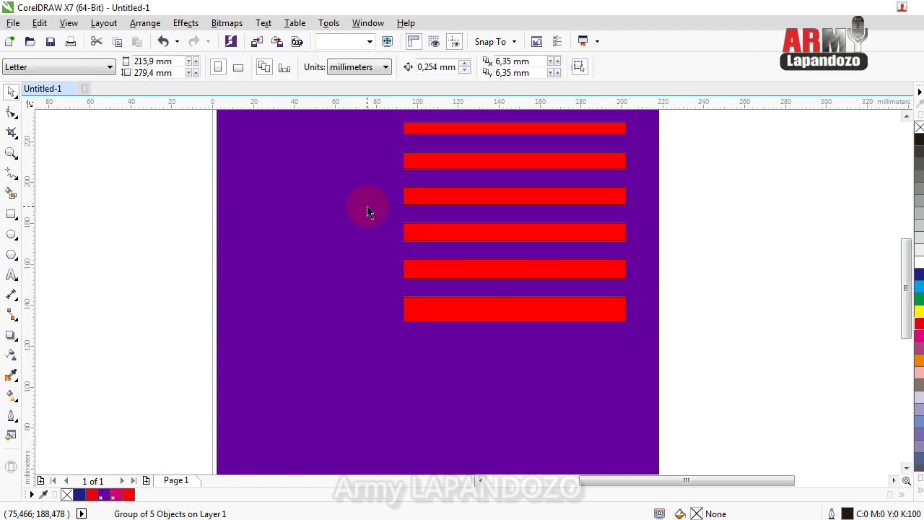
{"action": "right_click", "coordinate": [285, 376]}
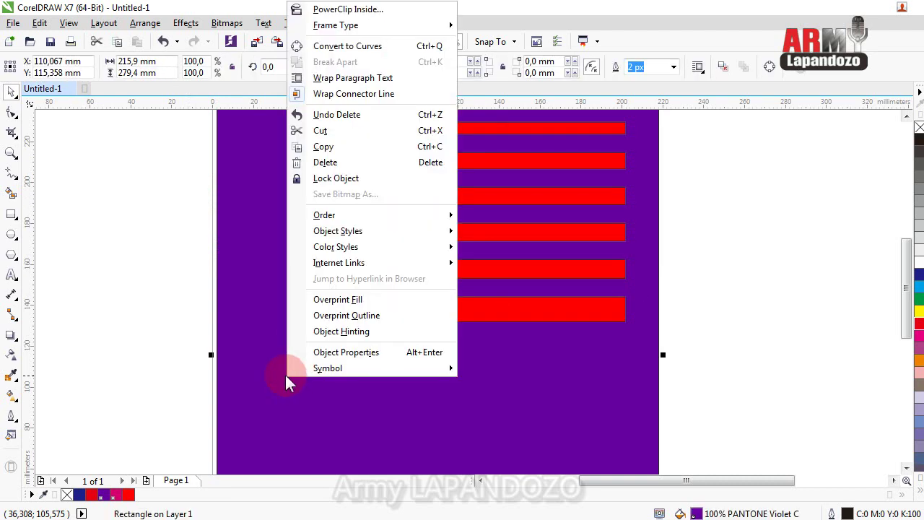
{"action": "left_click", "coordinate": [360, 179]}
{"action": "left_click", "coordinate": [113, 196]}
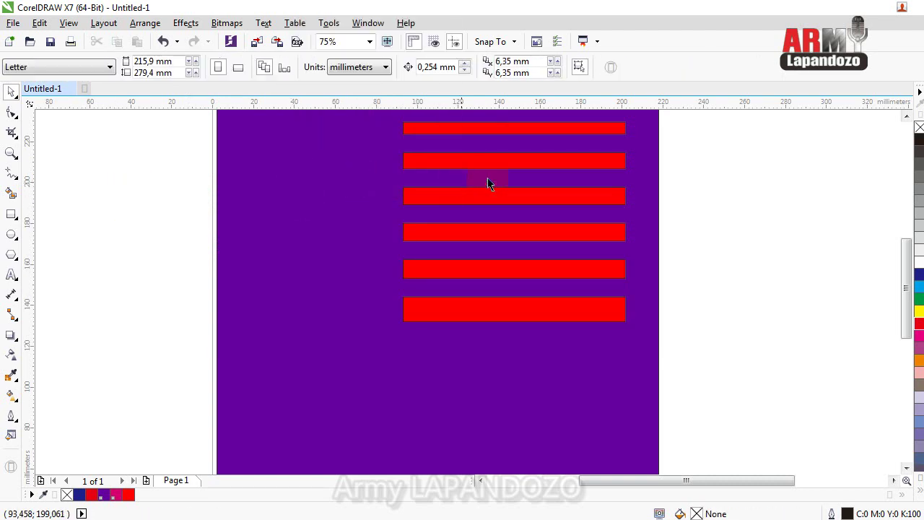
Step: Compress the red stripes vertically to about 62 mm high, keeping their upper edge in place
{"action": "left_click", "coordinate": [501, 159]}
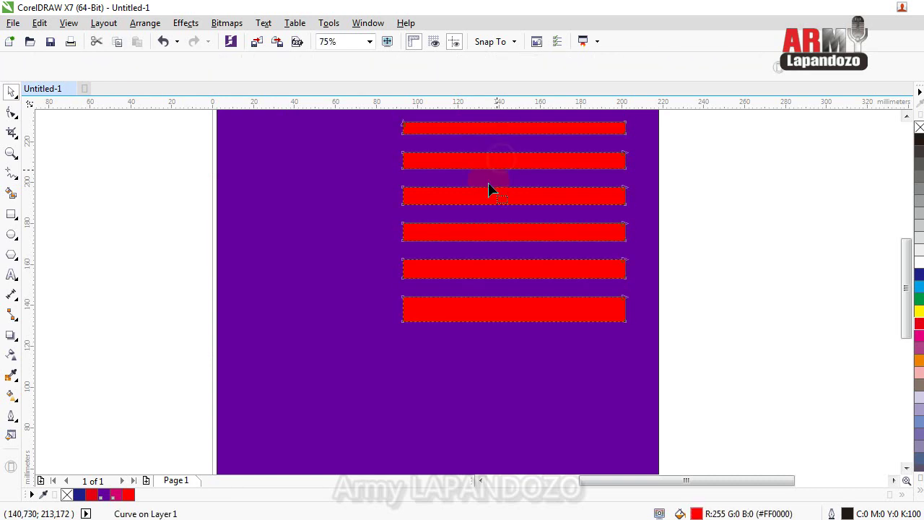
{"action": "key", "text": "F10"}
{"action": "left_click", "coordinate": [12, 93]}
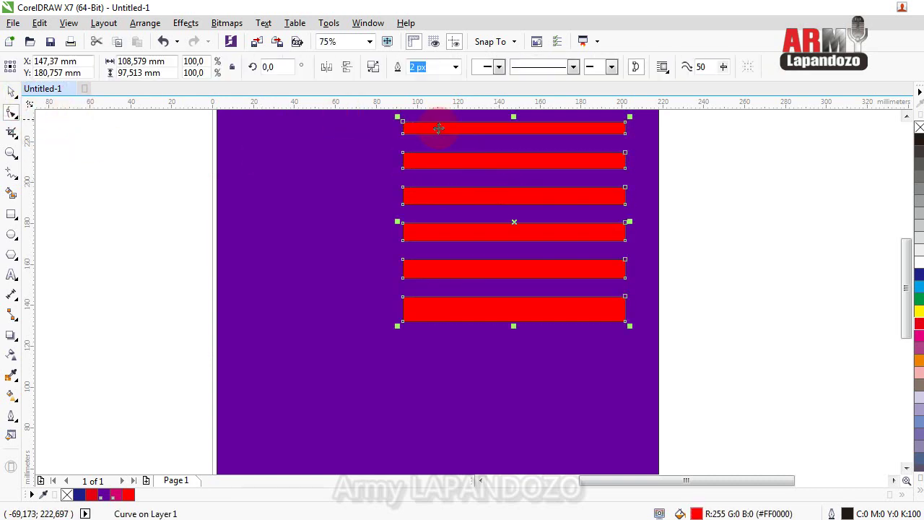
{"action": "left_click", "coordinate": [513, 154]}
{"action": "left_click", "coordinate": [516, 127]}
{"action": "key", "text": "F10"}
{"action": "left_click", "coordinate": [503, 200]}
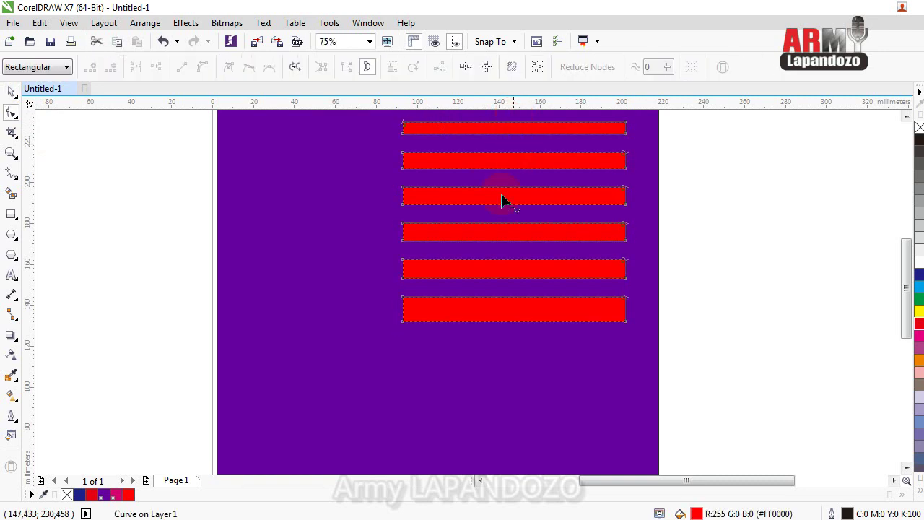
{"action": "left_click", "coordinate": [12, 94]}
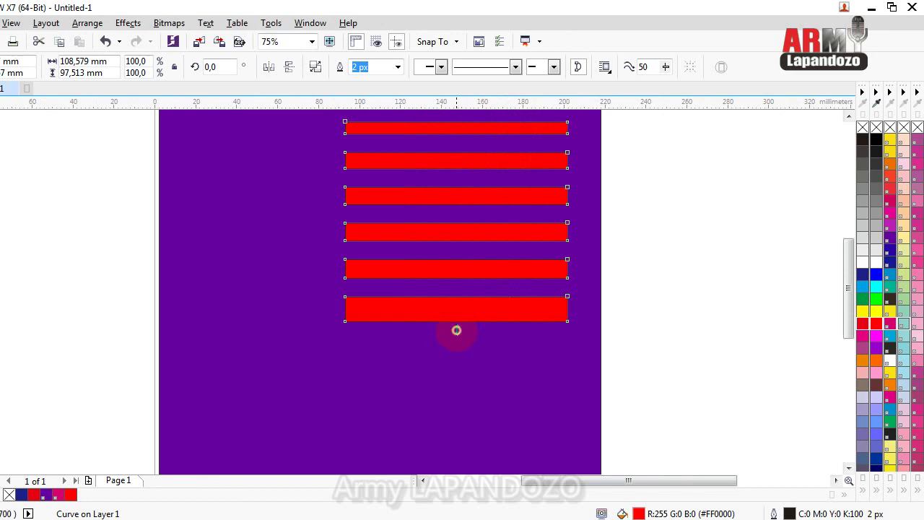
{"action": "left_click_drag", "start_coordinate": [456, 330], "coordinate": [466, 239]}
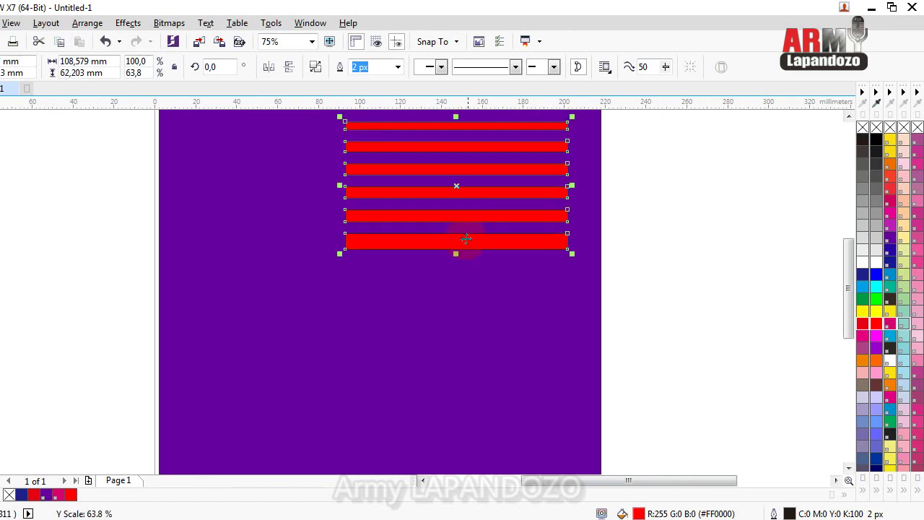
{"action": "key", "text": "F10"}
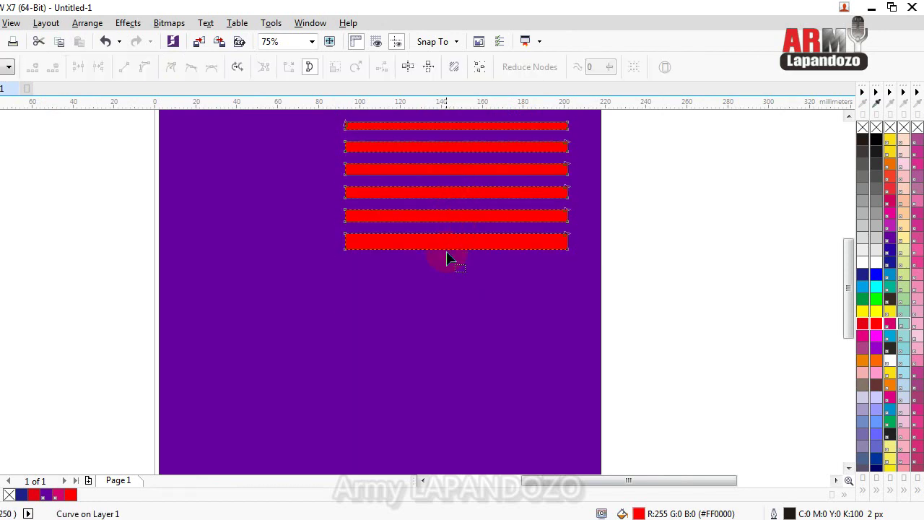
{"action": "left_click", "coordinate": [16, 141]}
{"action": "left_click", "coordinate": [12, 93]}
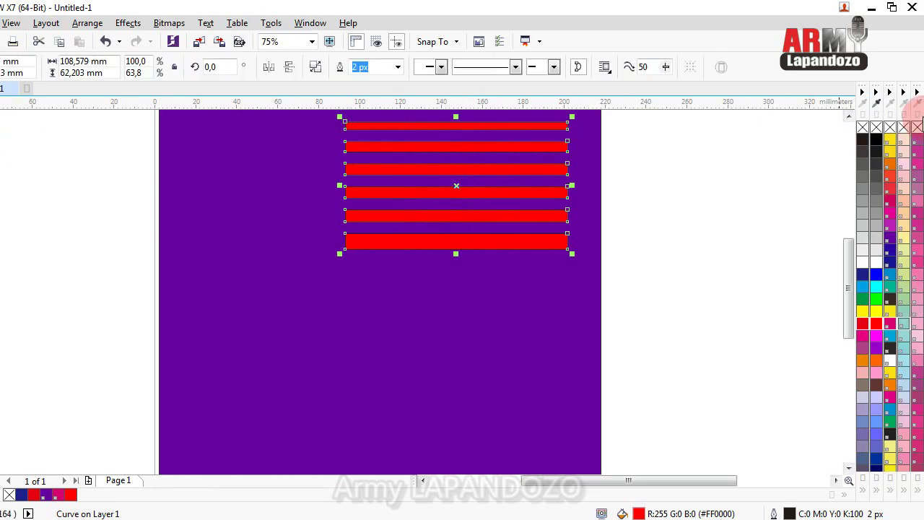
Step: Add perspective to the red stripes and move both right-hand corners vertically inward so the stripes taper toward the right
{"action": "left_click", "coordinate": [848, 121]}
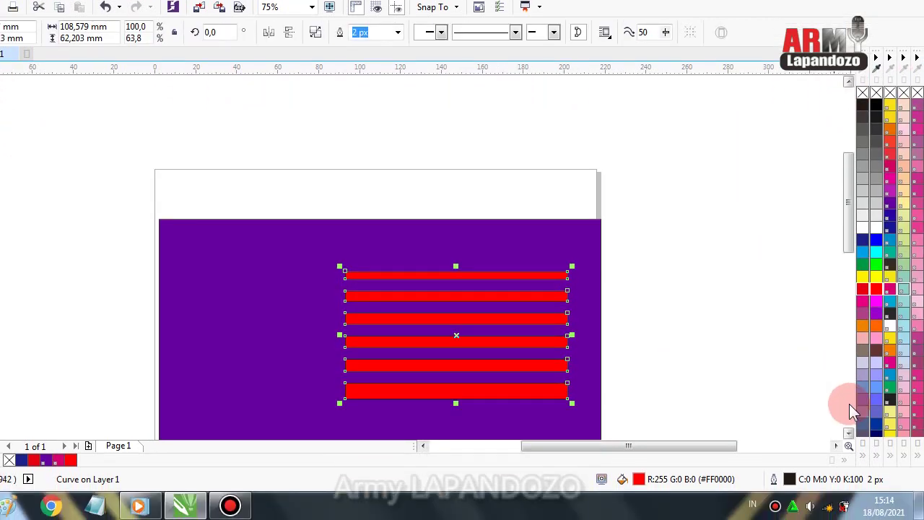
{"action": "left_click", "coordinate": [835, 445]}
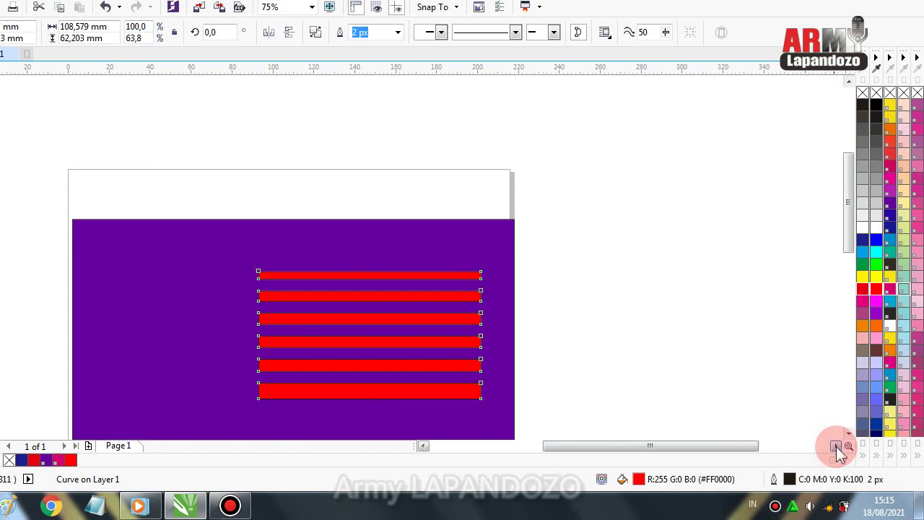
{"action": "left_click", "coordinate": [849, 431]}
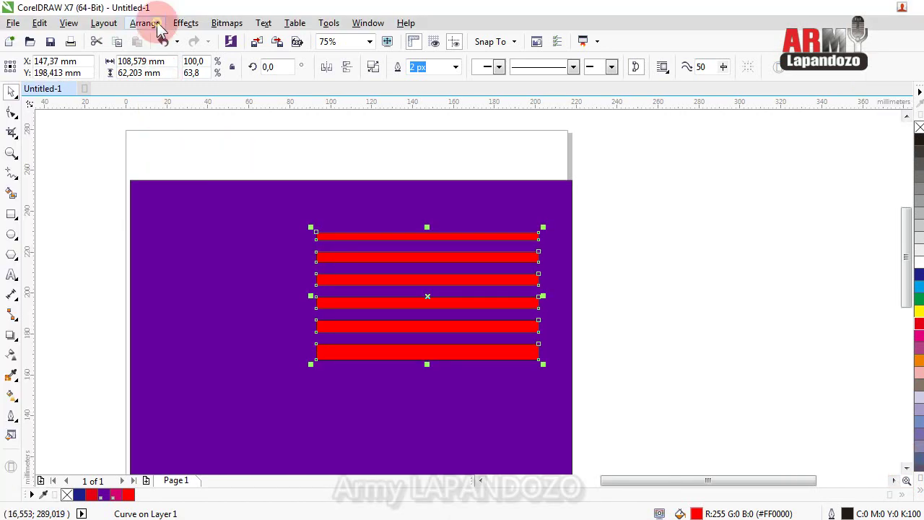
{"action": "left_click", "coordinate": [156, 24]}
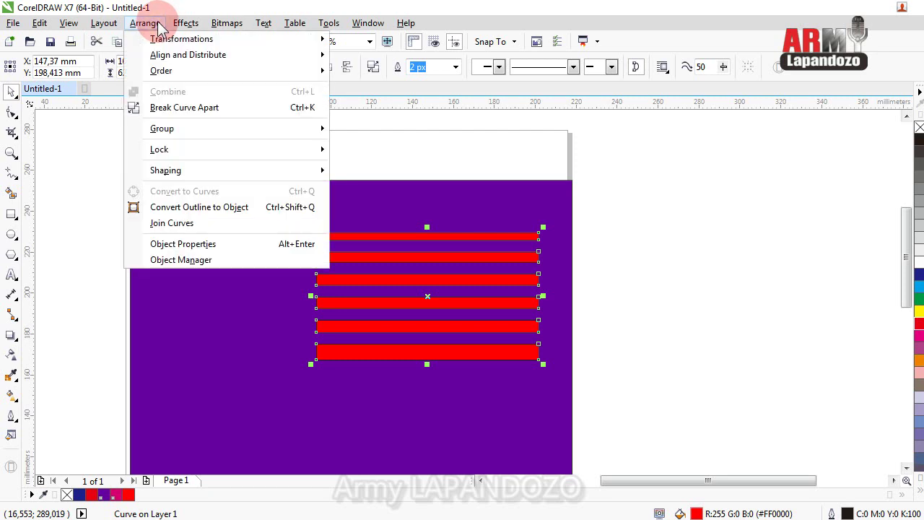
{"action": "left_click", "coordinate": [183, 25]}
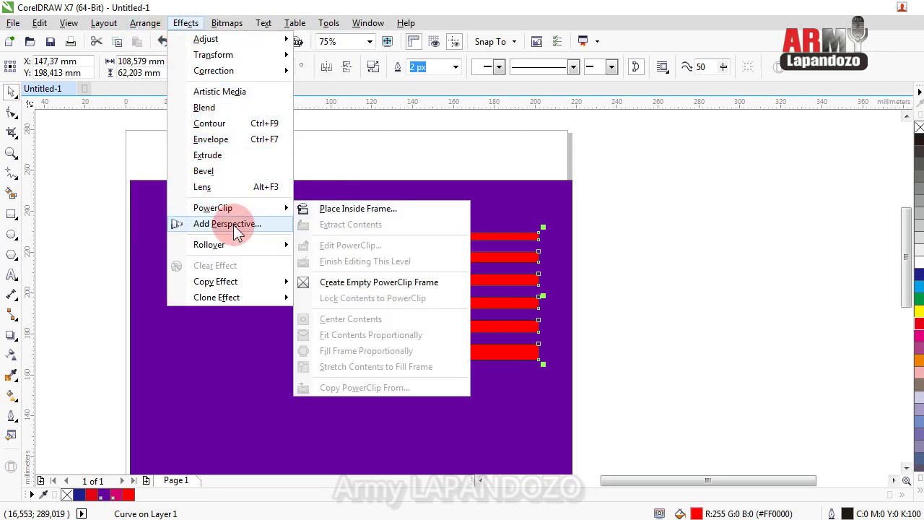
{"action": "left_click", "coordinate": [229, 226]}
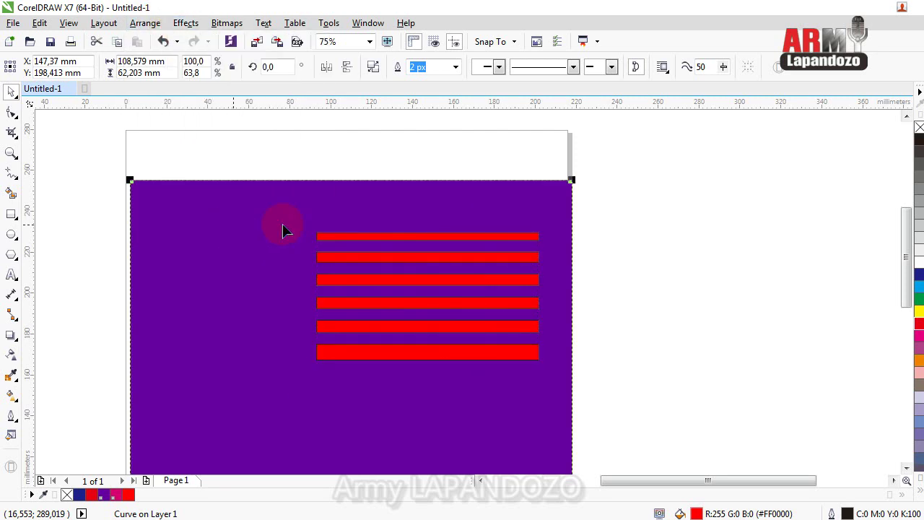
{"action": "left_click", "coordinate": [532, 244]}
{"action": "left_click_drag", "start_coordinate": [538, 232], "coordinate": [539, 262]}
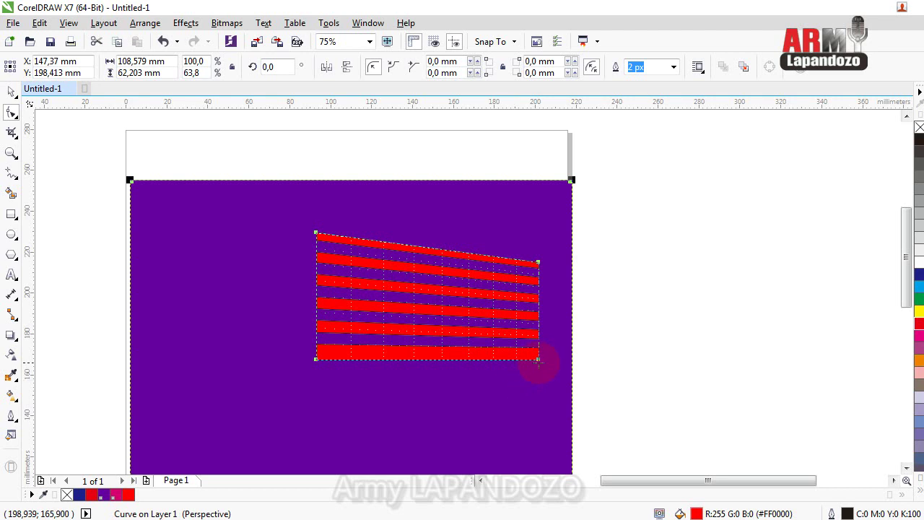
{"action": "left_click_drag", "start_coordinate": [537, 363], "coordinate": [534, 350]}
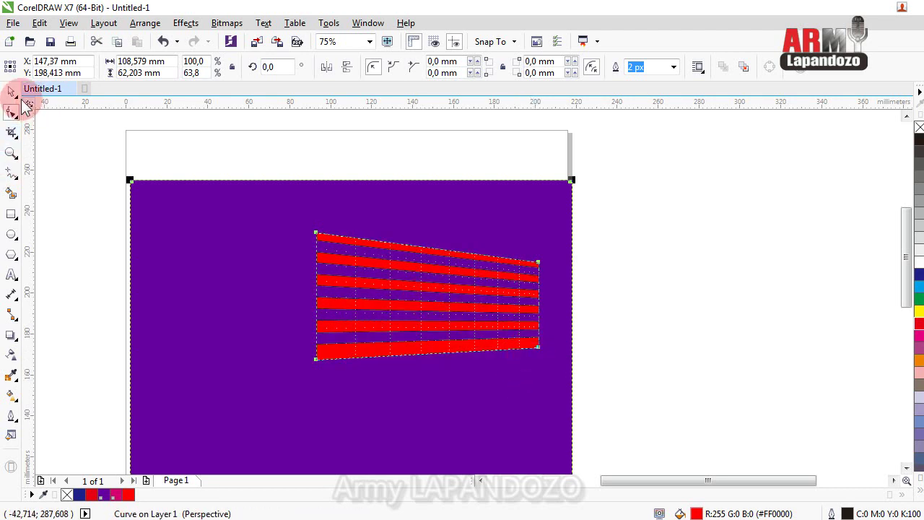
{"action": "left_click", "coordinate": [12, 92]}
{"action": "key", "text": "F5"}
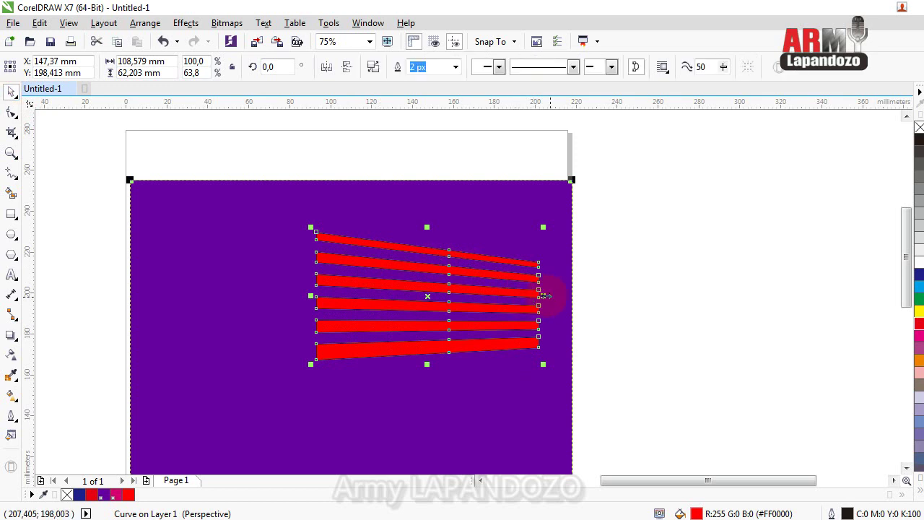
{"action": "left_click", "coordinate": [543, 296]}
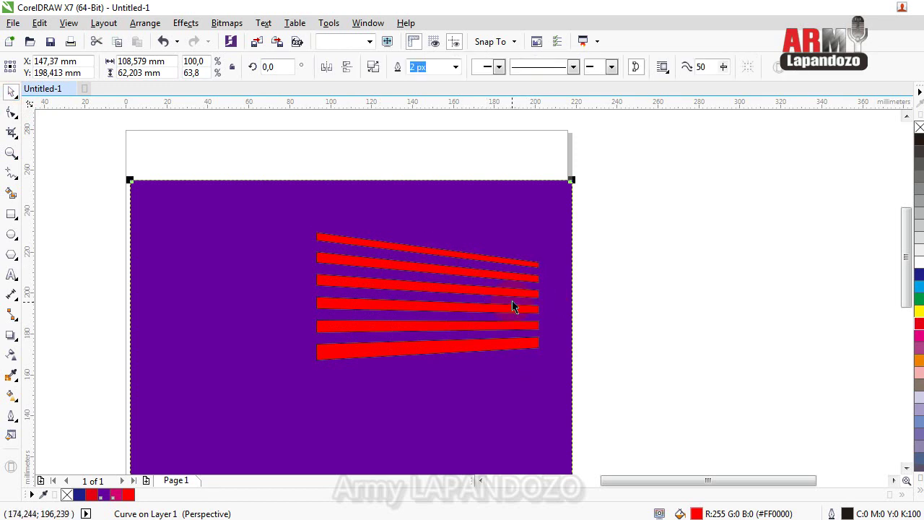
{"action": "key", "text": "Escape"}
{"action": "left_click", "coordinate": [520, 304]}
{"action": "key", "text": "F10"}
{"action": "left_click", "coordinate": [173, 202]}
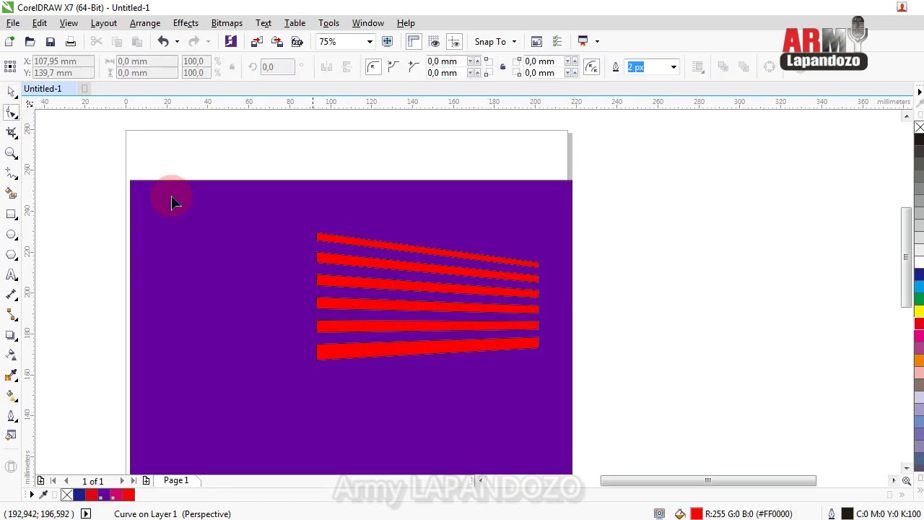
{"action": "left_click", "coordinate": [11, 91]}
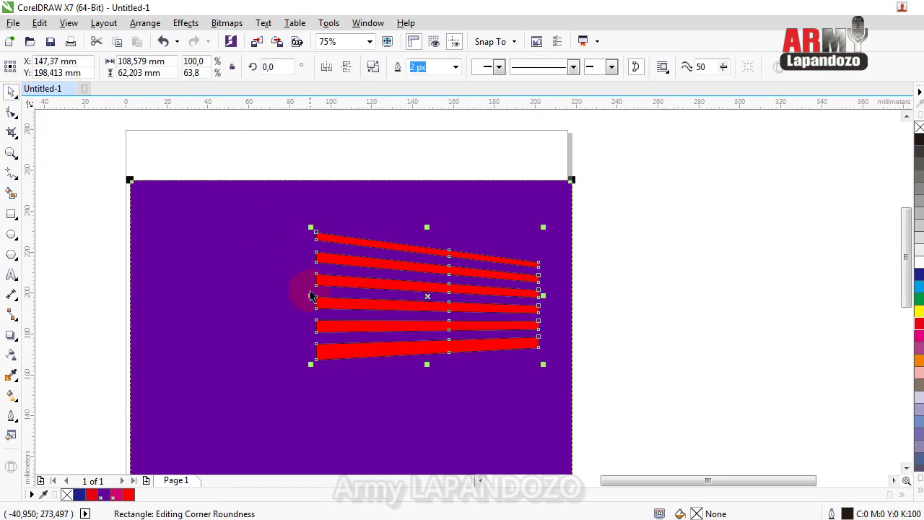
{"action": "left_click", "coordinate": [339, 306]}
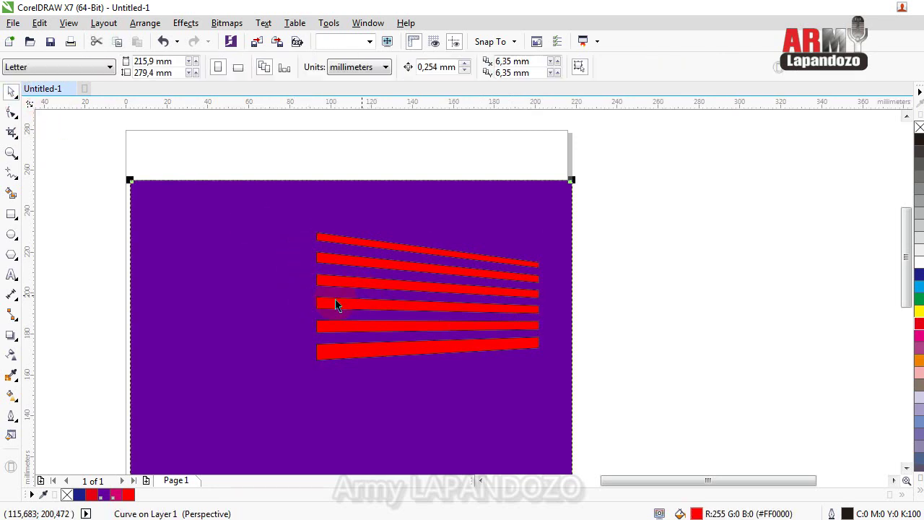
{"action": "left_click", "coordinate": [315, 296]}
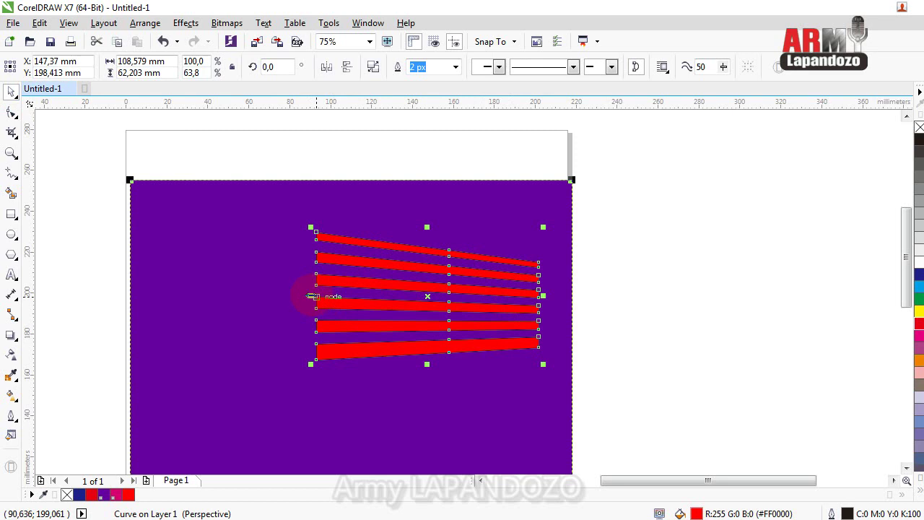
{"action": "double_click", "coordinate": [312, 296]}
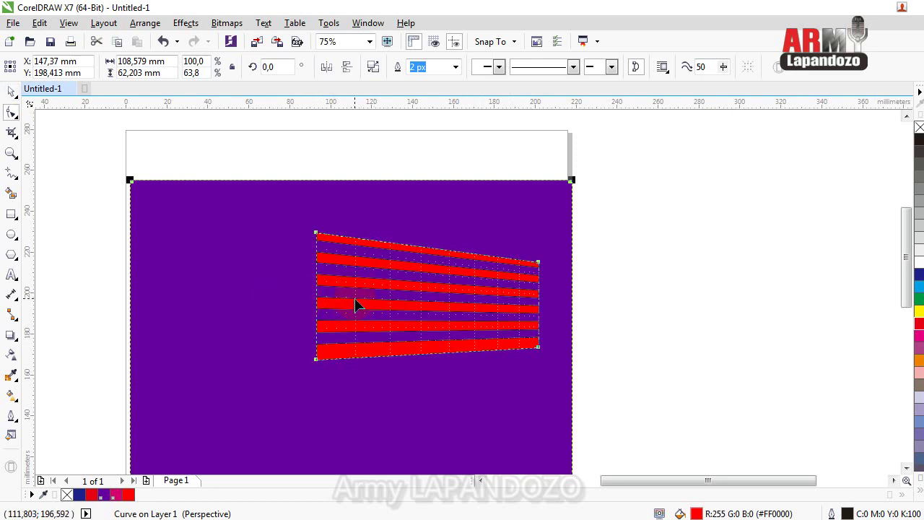
{"action": "left_click", "coordinate": [10, 92]}
{"action": "left_click", "coordinate": [123, 191]}
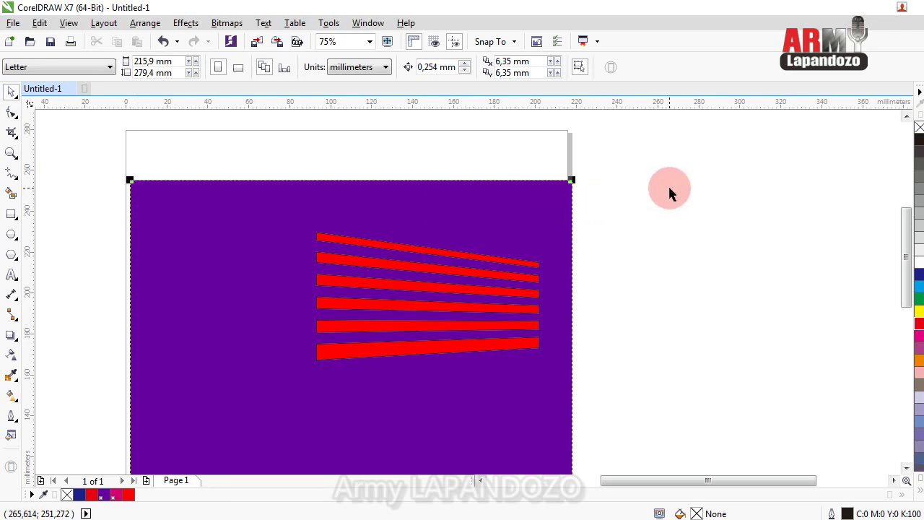
{"action": "left_click", "coordinate": [500, 303]}
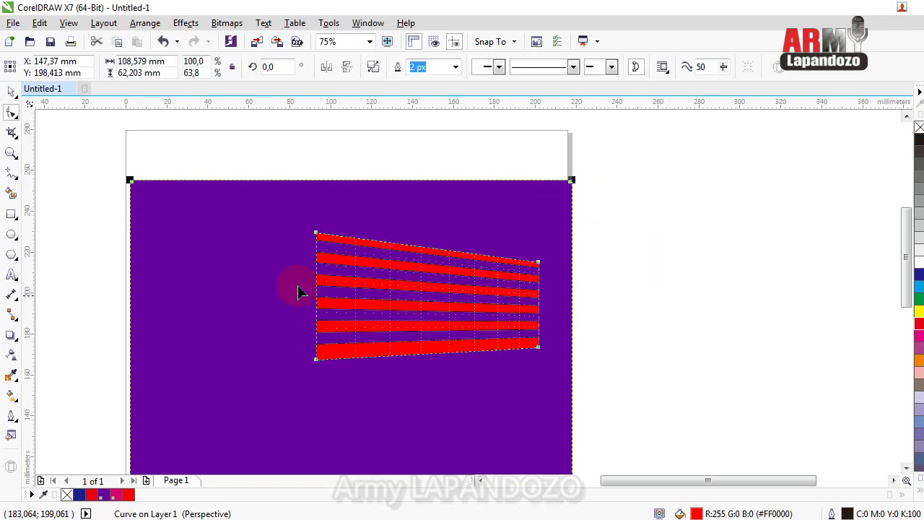
{"action": "left_click", "coordinate": [14, 95]}
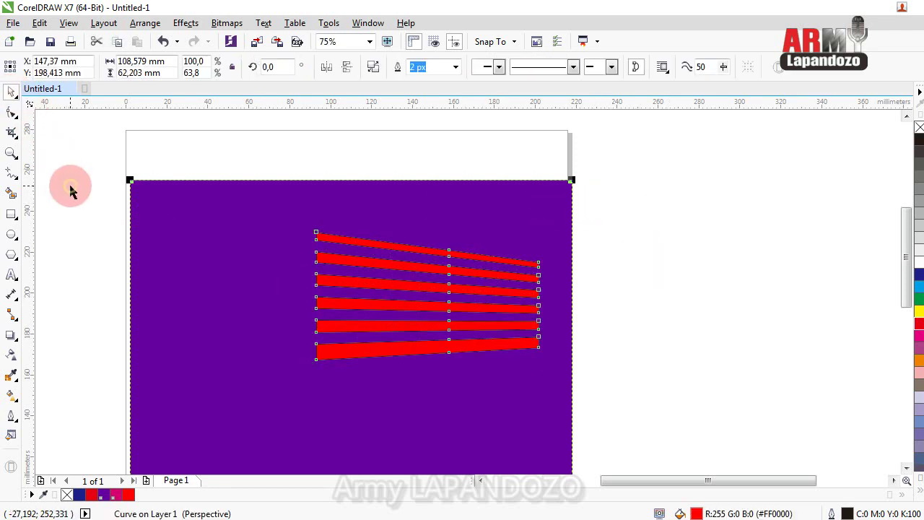
{"action": "left_click", "coordinate": [83, 191]}
{"action": "right_click", "coordinate": [175, 256]}
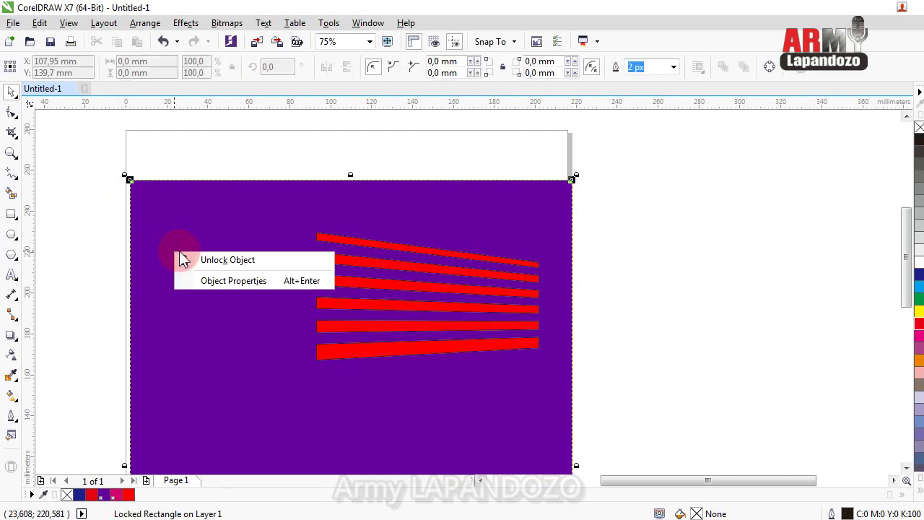
{"action": "left_click", "coordinate": [68, 227]}
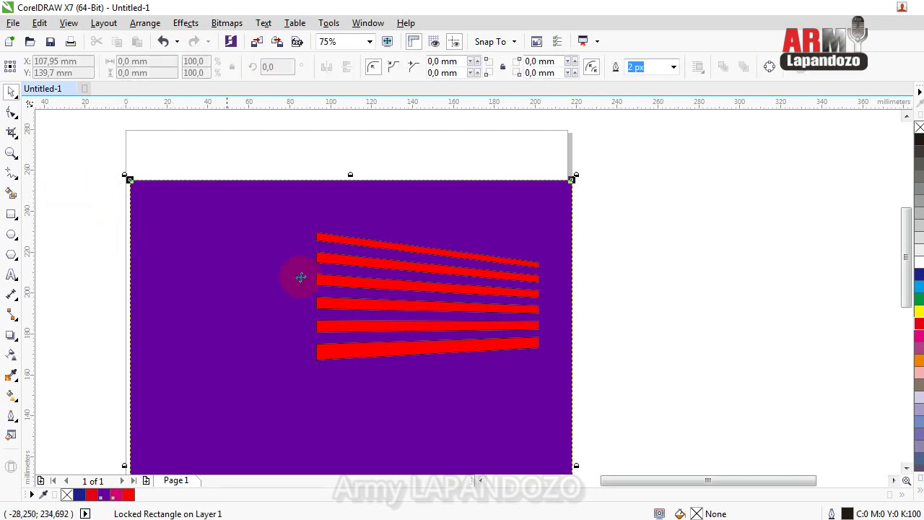
Step: Resize the tapered red stripes to about 54 mm wide and 107 mm high, keeping their upper left corner in place
{"action": "left_click", "coordinate": [467, 309]}
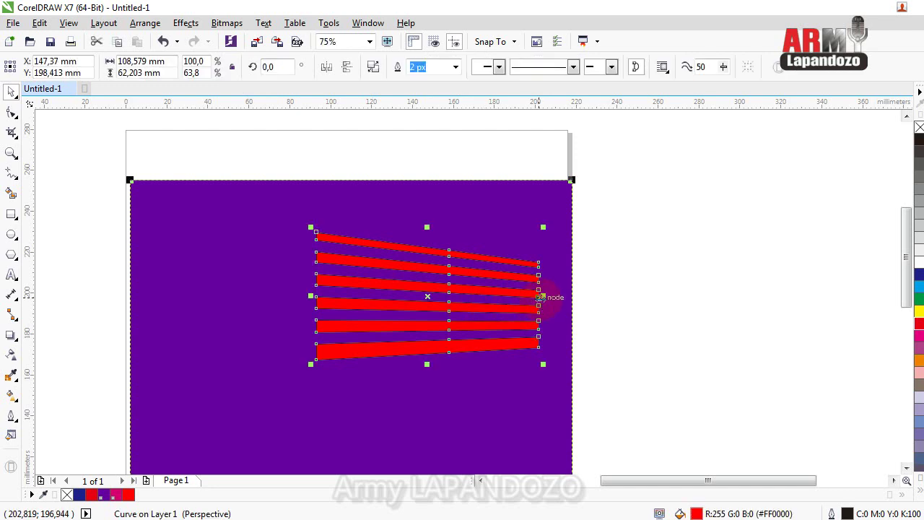
{"action": "left_click_drag", "start_coordinate": [540, 297], "coordinate": [431, 352]}
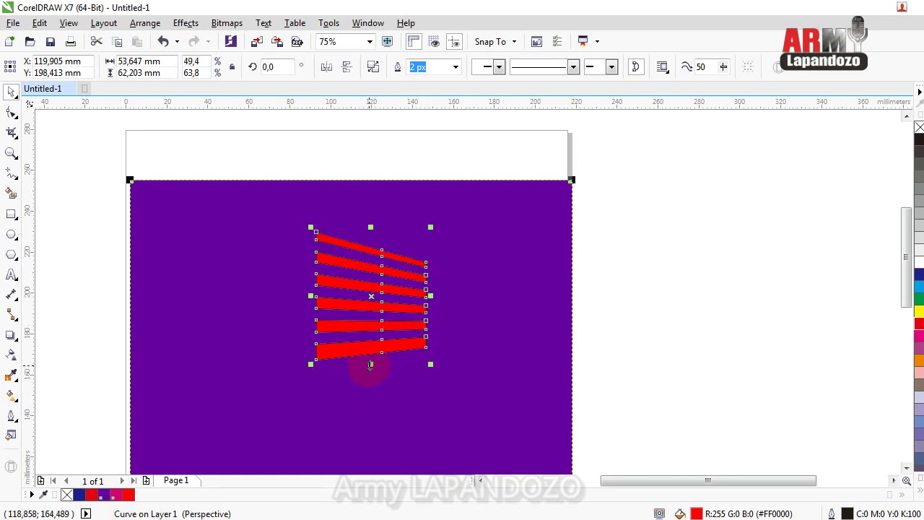
{"action": "left_click", "coordinate": [373, 388]}
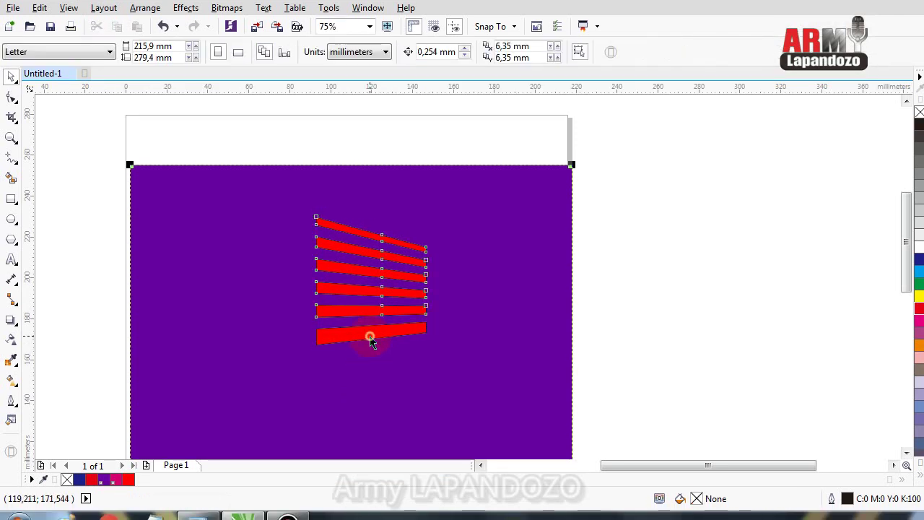
{"action": "left_click", "coordinate": [369, 339]}
{"action": "left_click_drag", "start_coordinate": [371, 351], "coordinate": [372, 427]}
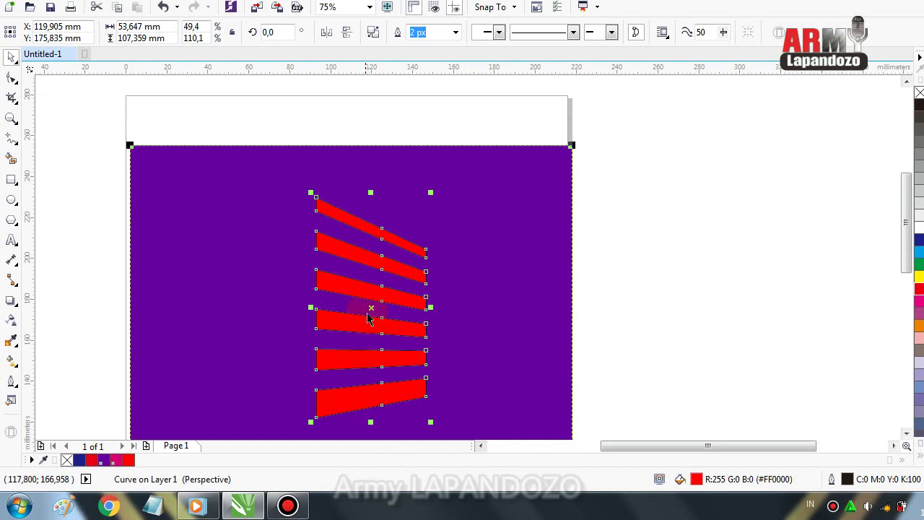
Step: Duplicate the tapered stripes and place the copy to the left of the original, centred at about X 72 mm, Y 187 mm
{"action": "left_click_drag", "start_coordinate": [368, 315], "coordinate": [274, 289]}
{"action": "left_click", "coordinate": [303, 310]}
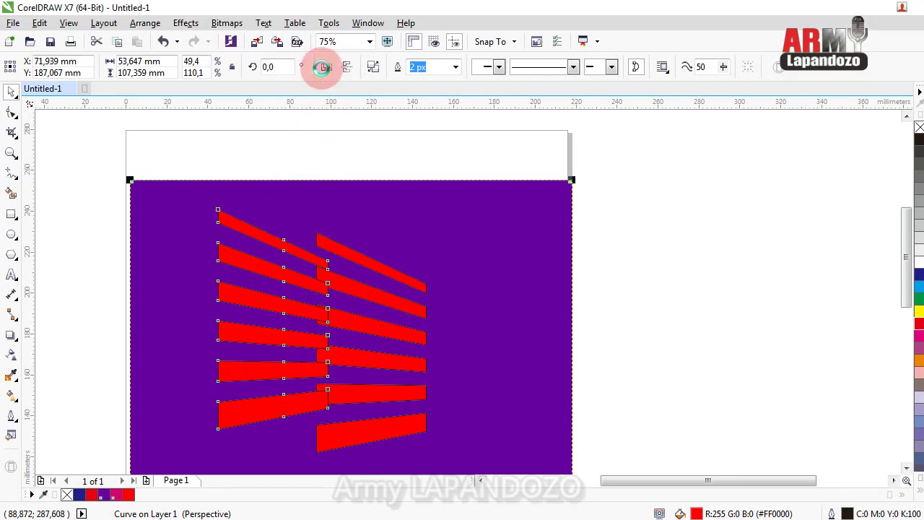
Step: Mirror the left stripe copy horizontally and nudge it down to about Y 184.3 mm
{"action": "left_click", "coordinate": [325, 67]}
{"action": "key", "text": "Down"}
{"action": "key", "text": "Down"}
{"action": "key", "text": "Down"}
{"action": "key", "text": "Down"}
{"action": "key", "text": "Down"}
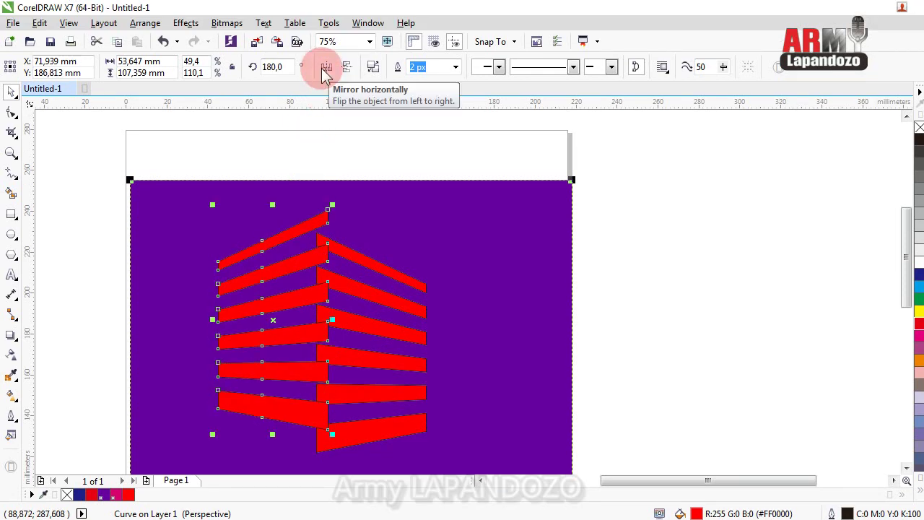
{"action": "key", "text": "Down"}
{"action": "key", "text": "Down"}
{"action": "key", "text": "Down"}
{"action": "key", "text": "Down"}
{"action": "key", "text": "Down"}
{"action": "key", "text": "Down"}
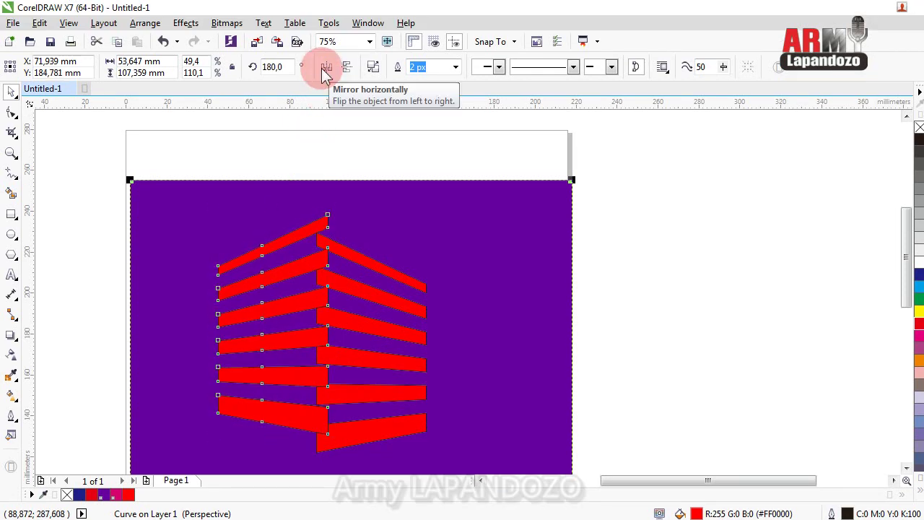
Step: Nudge the mirrored stripes to about X 67.9 mm, Y 183.8 mm so their inner edge meets the original stripes, and deselect them
{"action": "key", "text": "Left"}
{"action": "key", "text": "Left"}
{"action": "key", "text": "Left"}
{"action": "key", "text": "Left"}
{"action": "key", "text": "Left"}
{"action": "key", "text": "Left"}
{"action": "key", "text": "Left"}
{"action": "key", "text": "Left"}
{"action": "key", "text": "Left"}
{"action": "key", "text": "Left"}
{"action": "key", "text": "Left"}
{"action": "key", "text": "Left"}
{"action": "key", "text": "Left"}
{"action": "key", "text": "Left"}
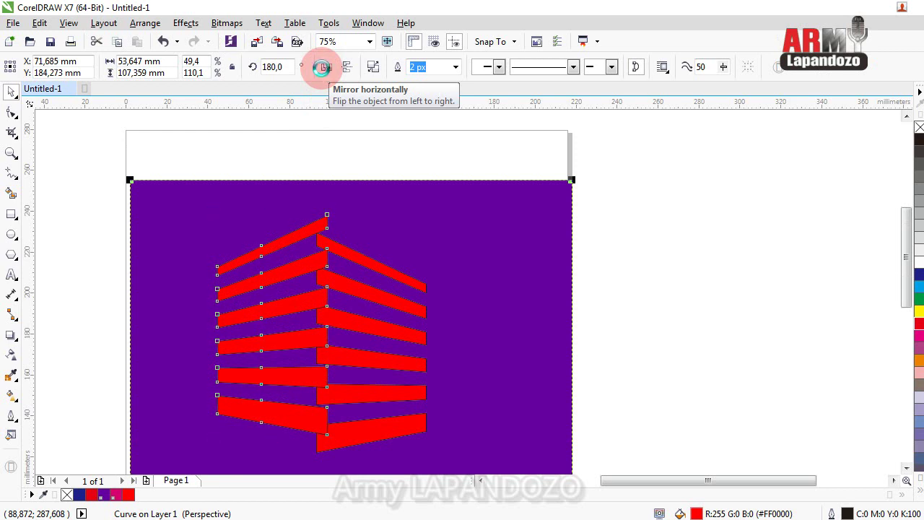
{"action": "key", "text": "Left"}
{"action": "key", "text": "Left"}
{"action": "key", "text": "Left"}
{"action": "key", "text": "Left"}
{"action": "key", "text": "Left"}
{"action": "key", "text": "Left"}
{"action": "key", "text": "Left"}
{"action": "key", "text": "Left"}
{"action": "key", "text": "Left"}
{"action": "key", "text": "Left"}
{"action": "key", "text": "Left"}
{"action": "key", "text": "Left"}
{"action": "key", "text": "Left"}
{"action": "key", "text": "Left"}
{"action": "key", "text": "Left"}
{"action": "key", "text": "Up"}
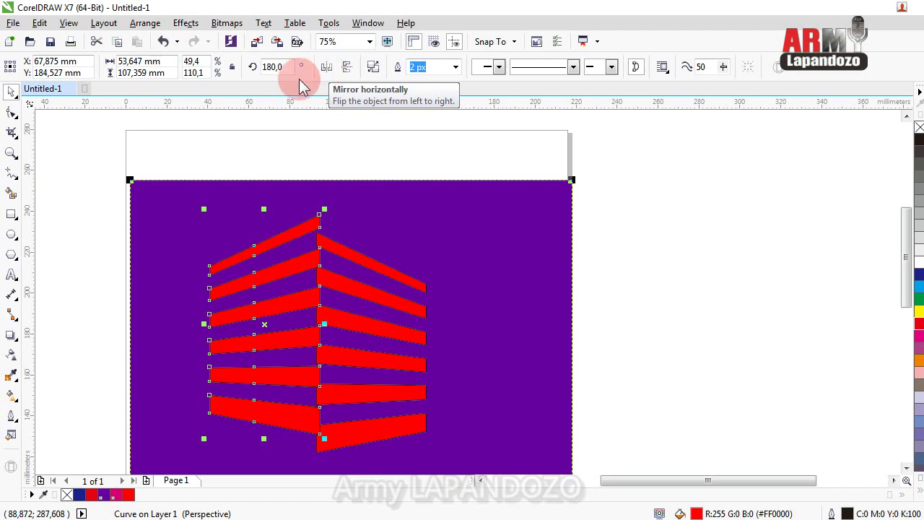
{"action": "key", "text": "Down"}
{"action": "key", "text": "Down"}
{"action": "key", "text": "Down"}
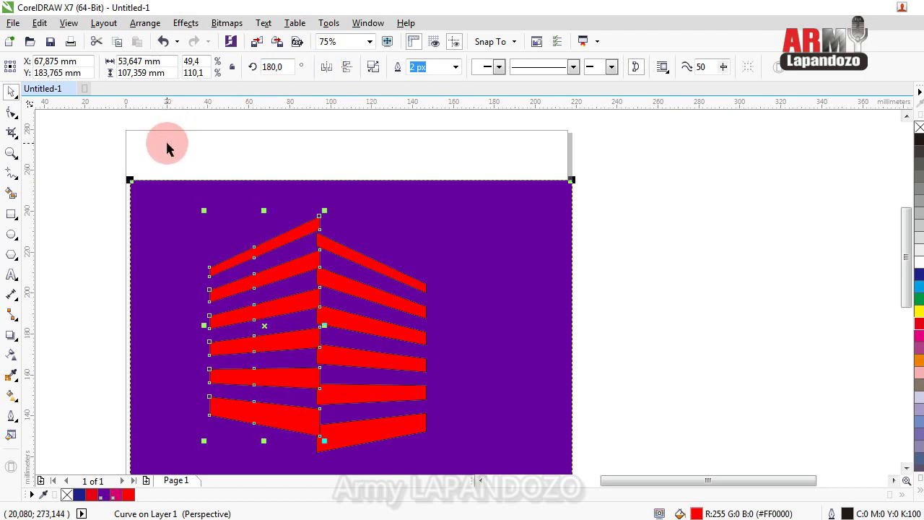
{"action": "scroll", "coordinate": [130, 247], "scroll_direction": "down", "scroll_amount": 1}
{"action": "left_click", "coordinate": [75, 281]}
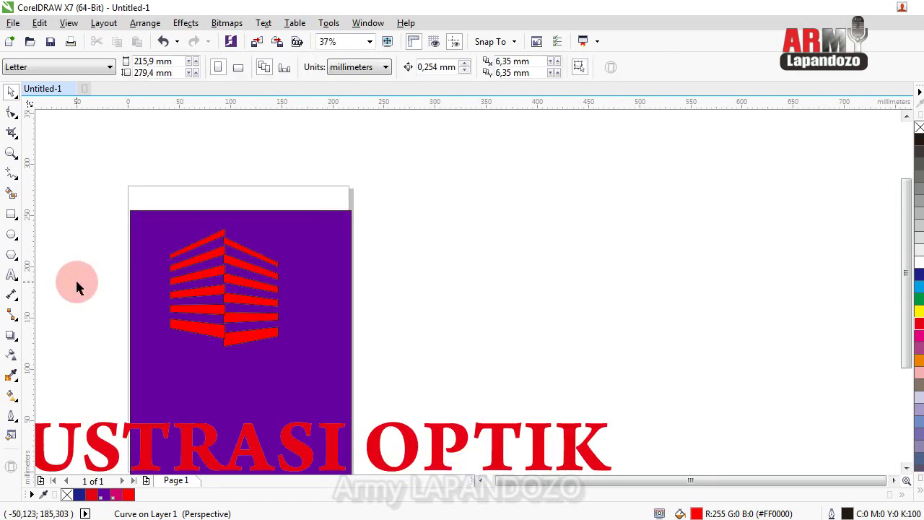
Step: Duplicate the mirrored left stripes and place a further copy to the right of the original stripes, centred at about X 170 mm, Y 172 mm
{"action": "scroll", "coordinate": [136, 249], "scroll_direction": "up", "scroll_amount": 1}
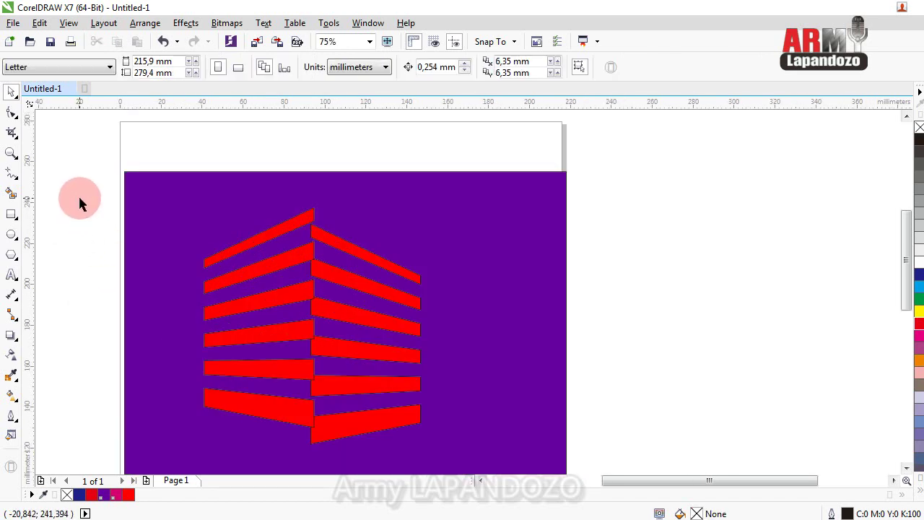
{"action": "left_click", "coordinate": [219, 259]}
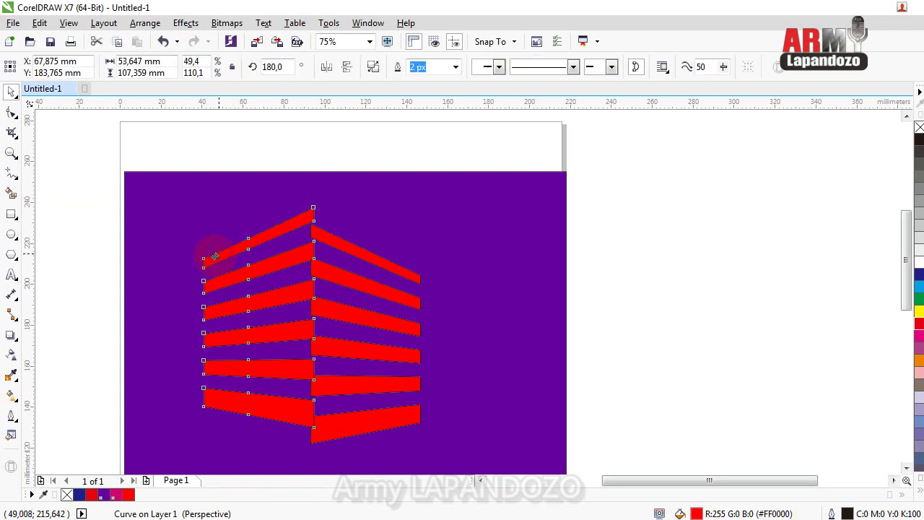
{"action": "left_click_drag", "start_coordinate": [217, 257], "coordinate": [182, 280]}
{"action": "left_click", "coordinate": [238, 307]}
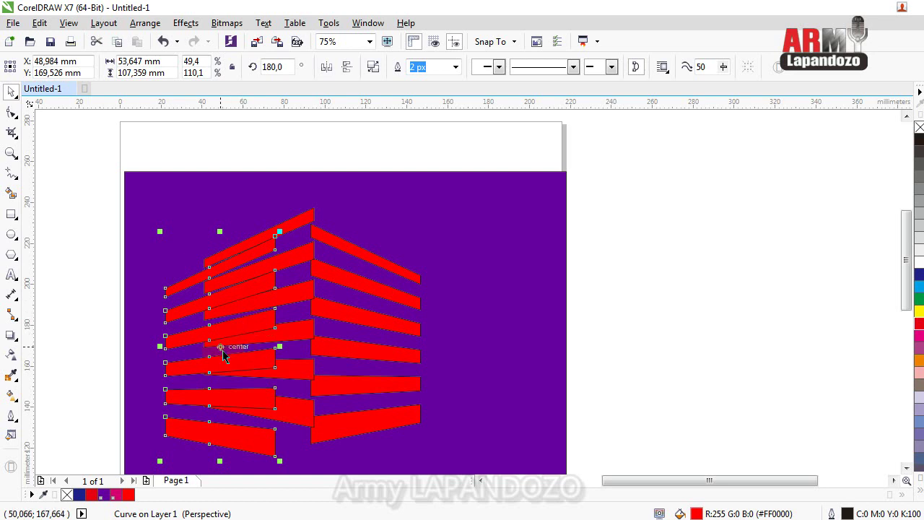
{"action": "left_click_drag", "start_coordinate": [219, 347], "coordinate": [469, 343]}
{"action": "left_click", "coordinate": [503, 367]}
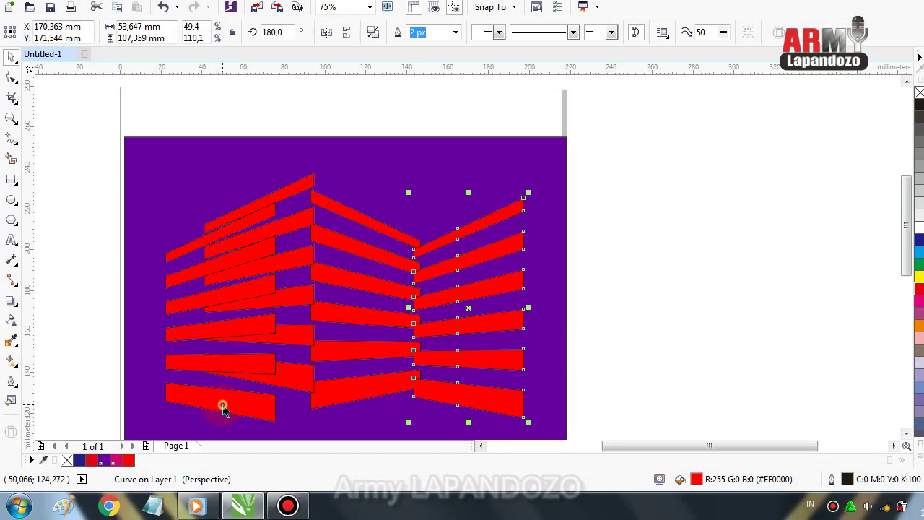
Step: Remove the extra stripe copy that overlaps the left stripes
{"action": "left_click", "coordinate": [223, 409]}
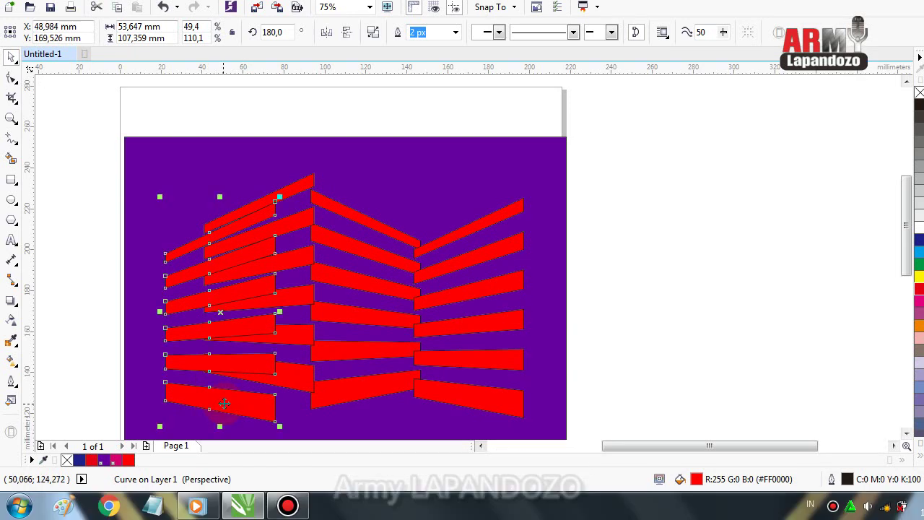
{"action": "left_click_drag", "start_coordinate": [224, 398], "coordinate": [254, 383]}
{"action": "key", "text": "Escape"}
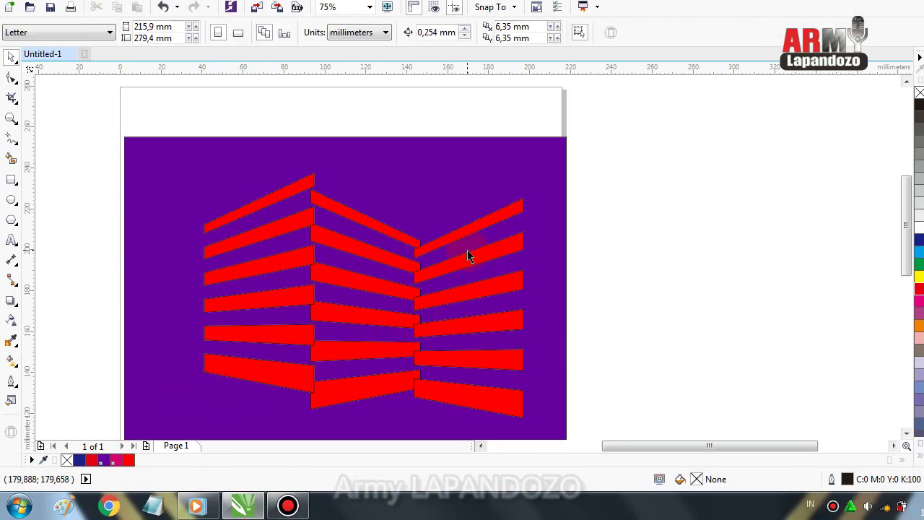
Step: Try overlapping the right-hand stripe copy with the middle stripes by nudging it to about X 162 mm, Y 175 mm
{"action": "left_click", "coordinate": [467, 267]}
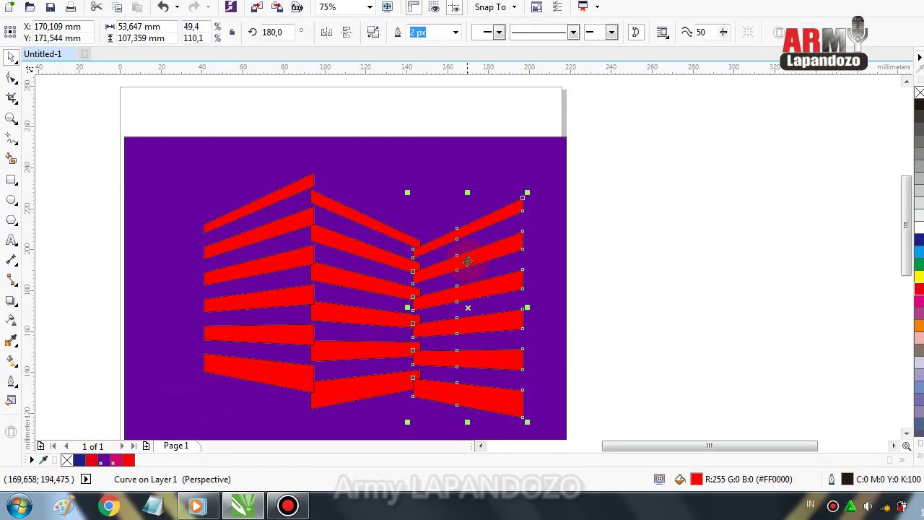
{"action": "key", "text": "Left"}
{"action": "key", "text": "Left"}
{"action": "key", "text": "Left"}
{"action": "key", "text": "Left"}
{"action": "key", "text": "Left"}
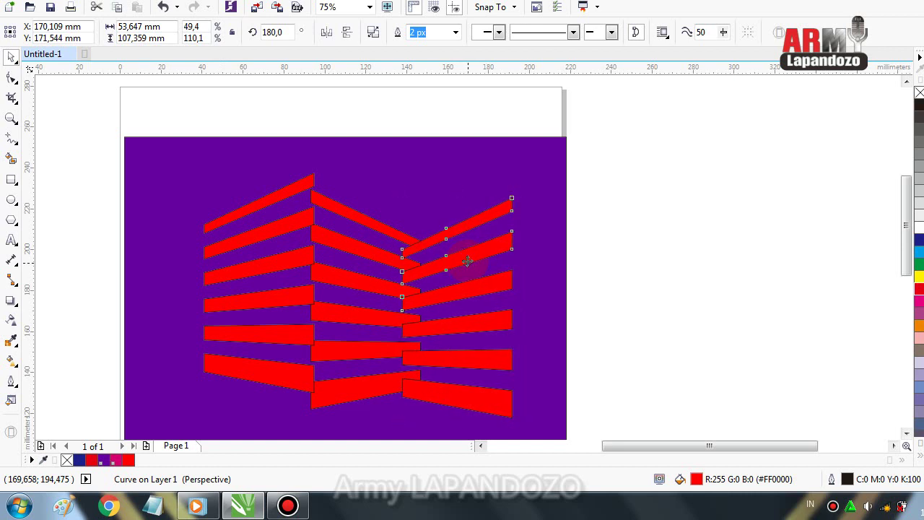
{"action": "key", "text": "Left"}
{"action": "key", "text": "Left"}
{"action": "key", "text": "Left"}
{"action": "key", "text": "Left"}
{"action": "key", "text": "Left"}
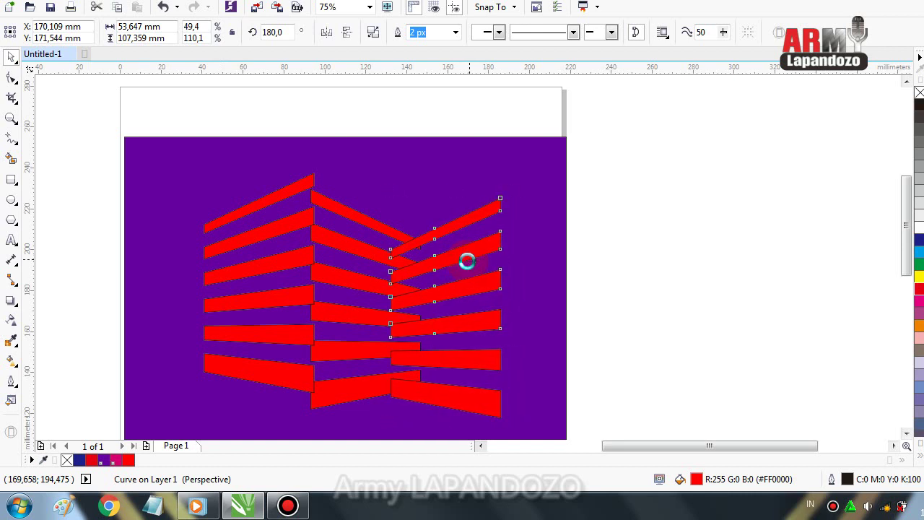
{"action": "key", "text": "Left"}
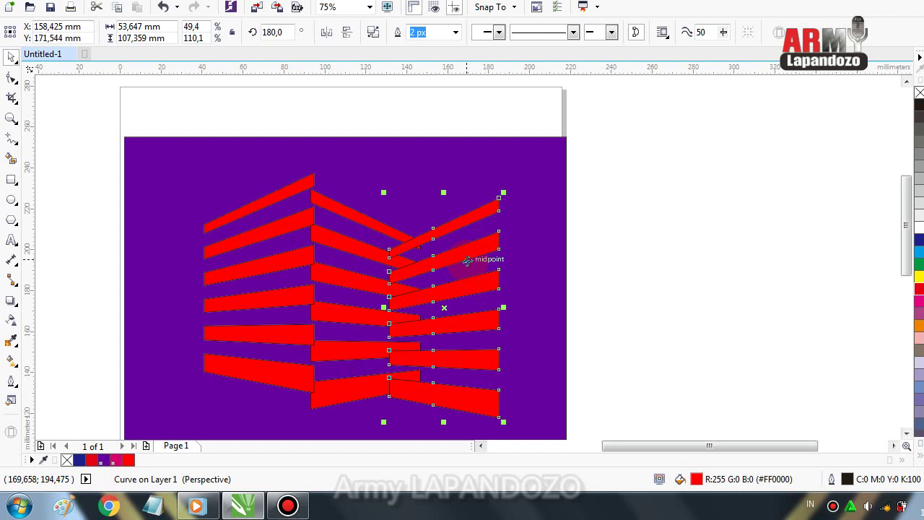
{"action": "key", "text": "Up"}
{"action": "key", "text": "Up"}
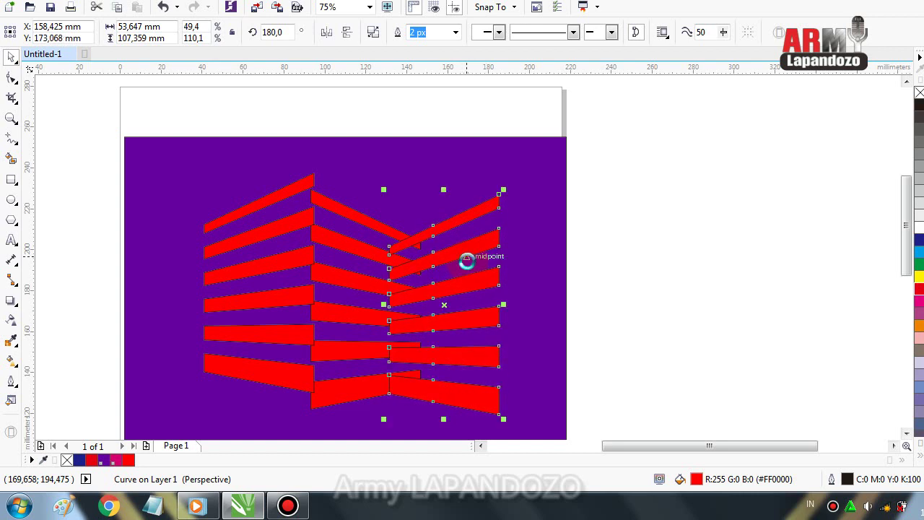
{"action": "key", "text": "Right"}
{"action": "key", "text": "Right"}
{"action": "key", "text": "Right"}
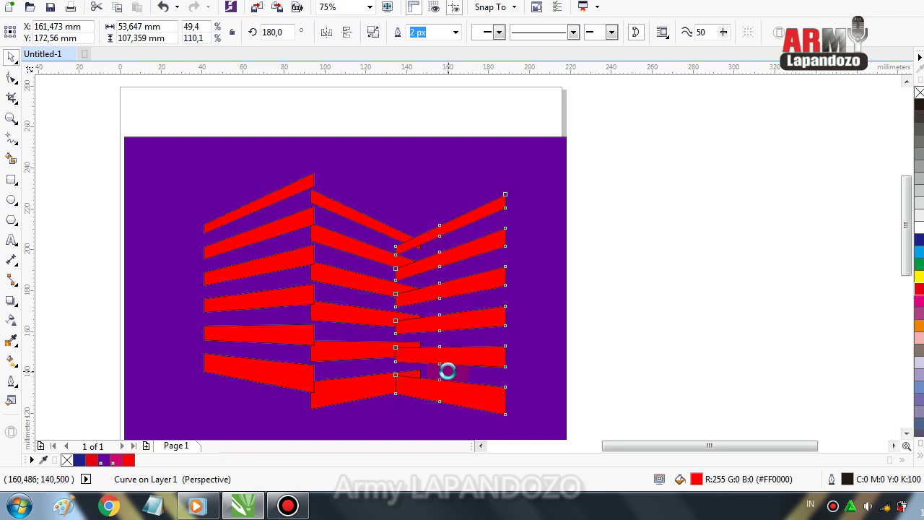
{"action": "key", "text": "Up"}
{"action": "key", "text": "Up"}
{"action": "key", "text": "Up"}
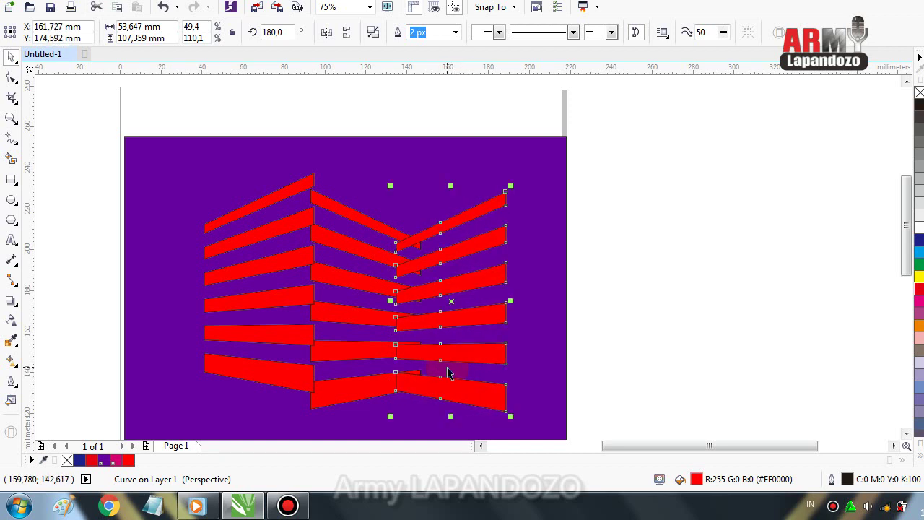
Step: Move the right-hand stripe copy to about X 170.6 mm, Y 170.3 mm so its inner edge meets the middle stripes
{"action": "key", "text": "Right"}
{"action": "key", "text": "Right"}
{"action": "key", "text": "Right"}
{"action": "key", "text": "Right"}
{"action": "key", "text": "Right"}
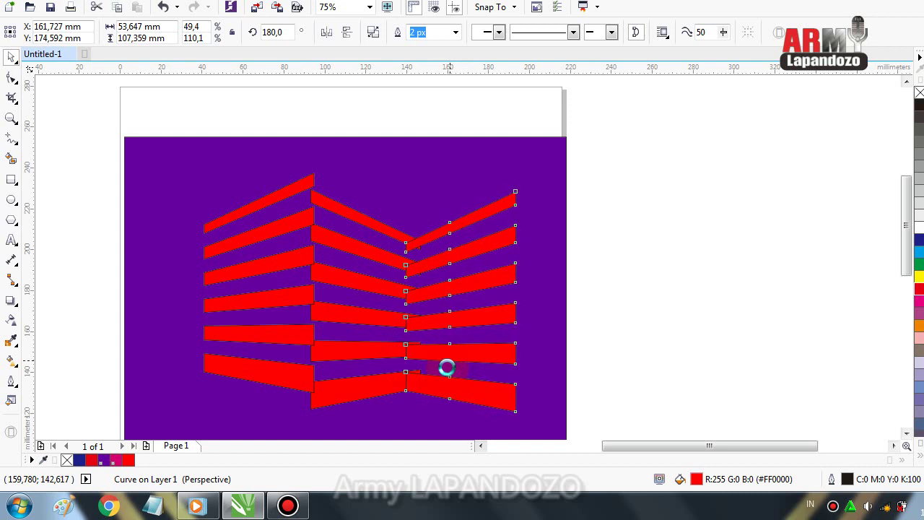
{"action": "key", "text": "Right"}
{"action": "key", "text": "Right"}
{"action": "key", "text": "Right"}
{"action": "key", "text": "Right"}
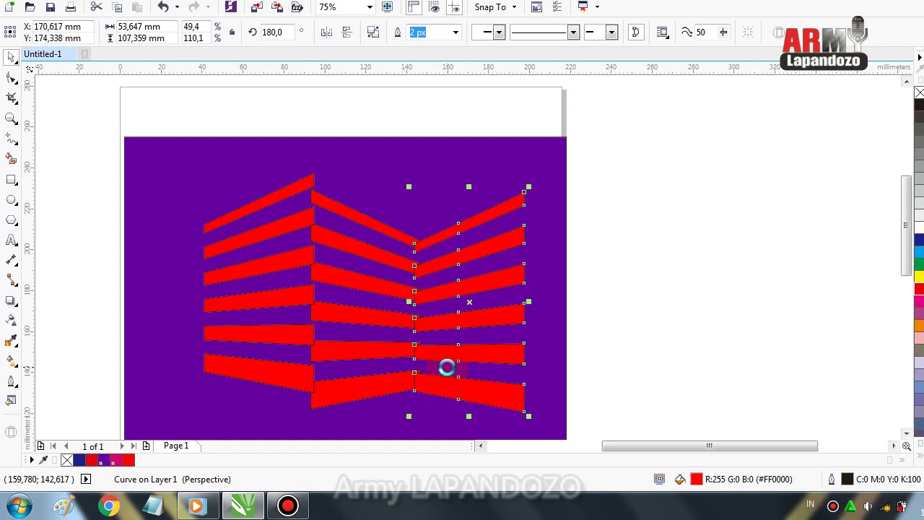
{"action": "key", "text": "Down"}
{"action": "key", "text": "Down"}
{"action": "key", "text": "Down"}
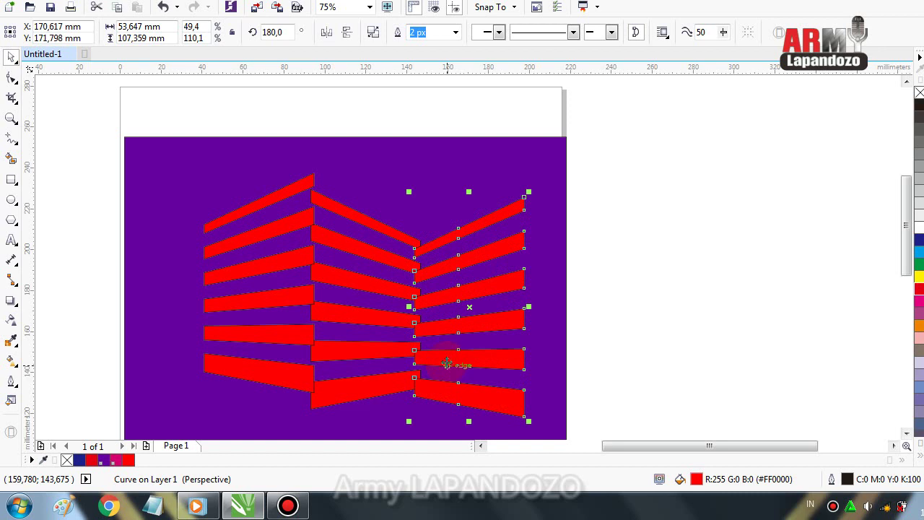
{"action": "left_click", "coordinate": [572, 304]}
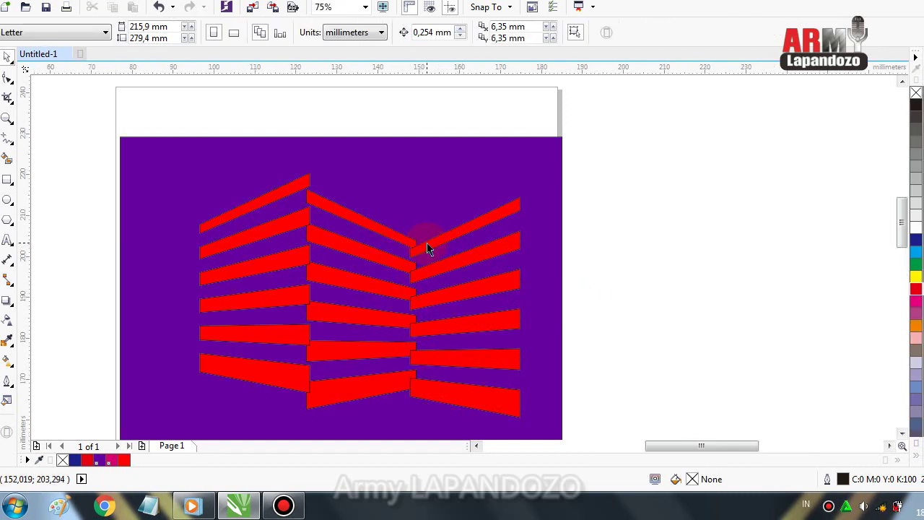
{"action": "scroll", "coordinate": [427, 247], "scroll_direction": "up", "scroll_amount": 2}
{"action": "left_click", "coordinate": [427, 244]}
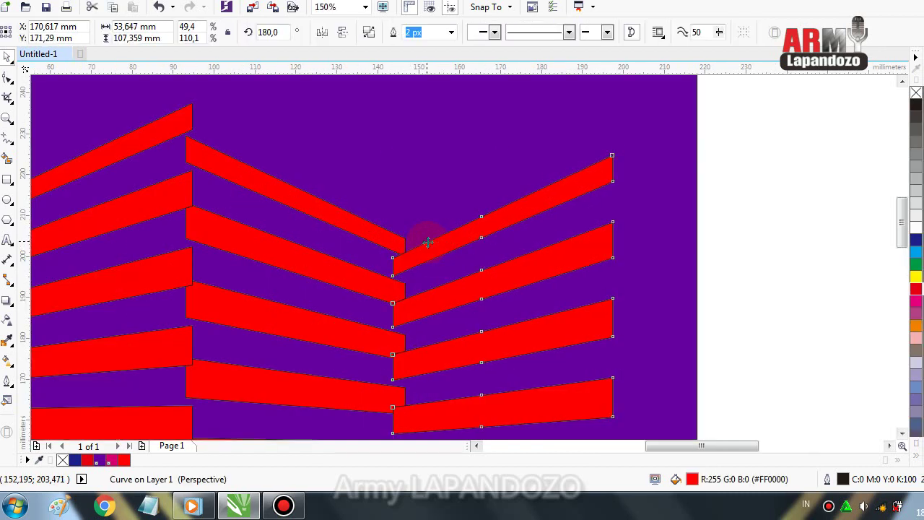
{"action": "left_click_drag", "start_coordinate": [428, 242], "coordinate": [428, 244]}
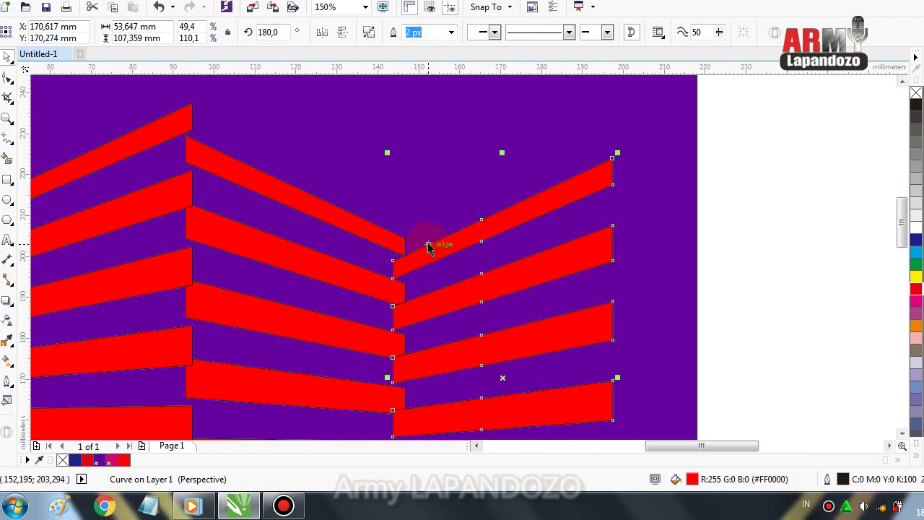
Step: Select all three sets of red stripes and group them
{"action": "scroll", "coordinate": [429, 244], "scroll_direction": "down", "scroll_amount": 4}
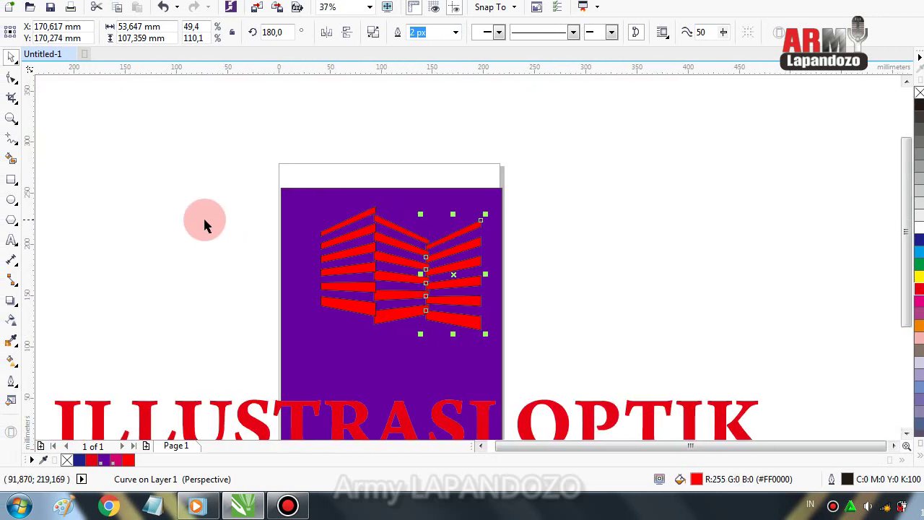
{"action": "left_click_drag", "start_coordinate": [212, 205], "coordinate": [495, 350]}
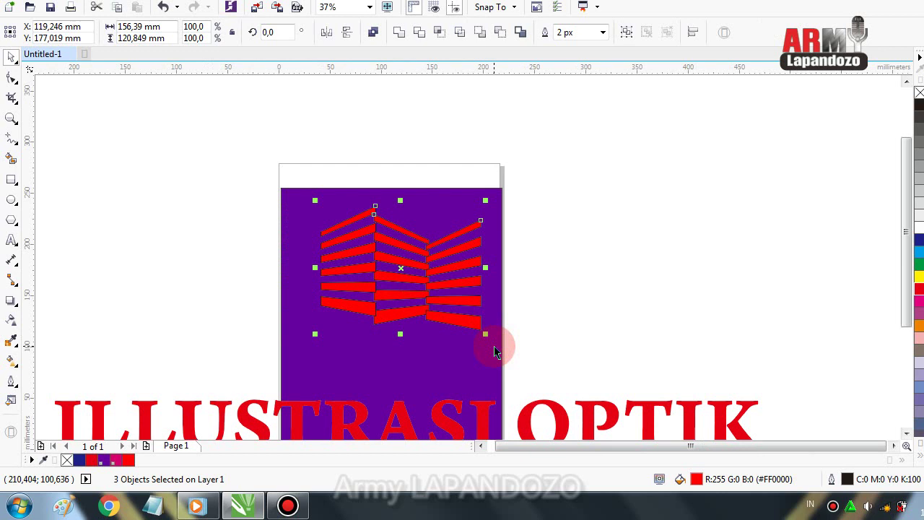
{"action": "key", "text": "ctrl+g"}
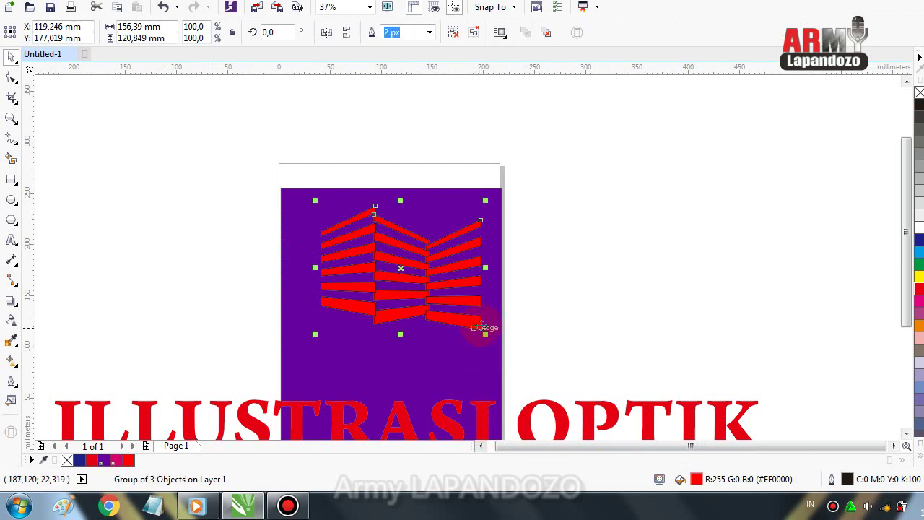
Step: Narrow the stripe group to about 106 mm and scale it proportionally to about 153 × 175 mm, keeping its upper left corner in place
{"action": "left_click_drag", "start_coordinate": [486, 269], "coordinate": [432, 268]}
{"action": "left_click_drag", "start_coordinate": [435, 336], "coordinate": [456, 369]}
{"action": "left_click", "coordinate": [427, 327]}
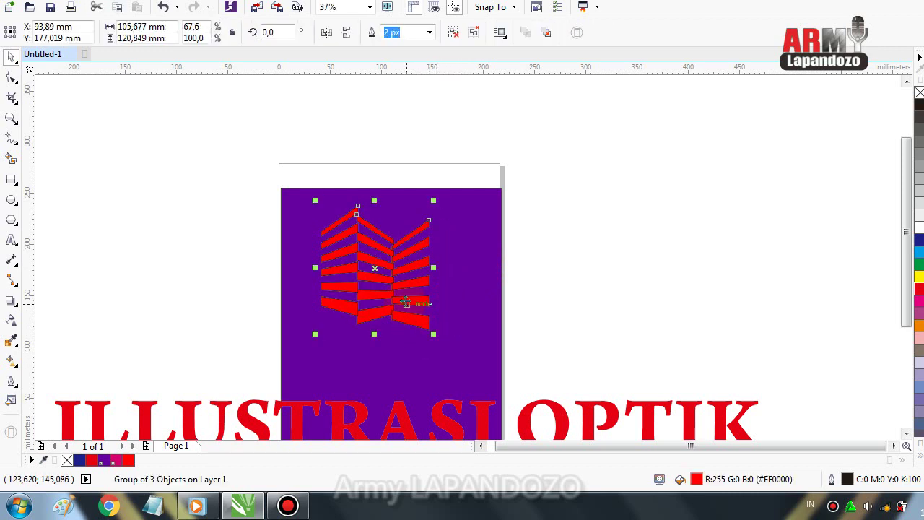
{"action": "left_click", "coordinate": [432, 337]}
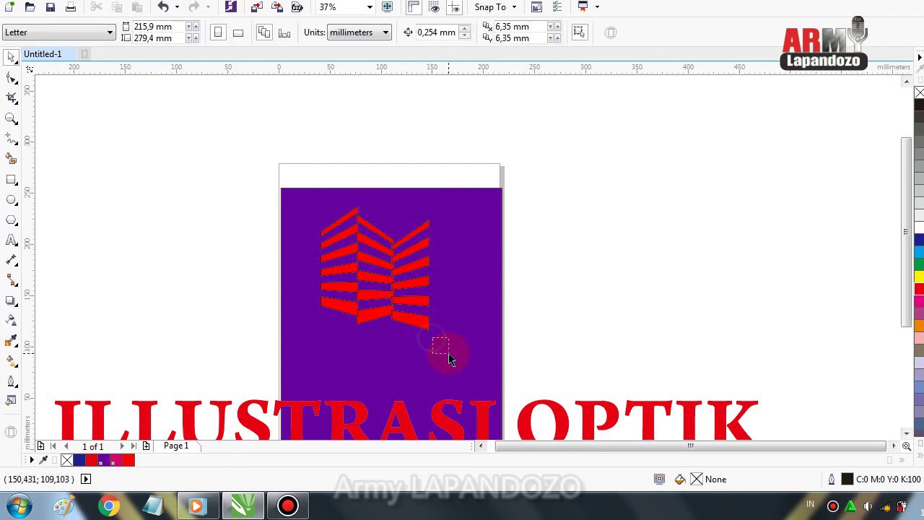
{"action": "double_click", "coordinate": [428, 328]}
{"action": "left_click", "coordinate": [427, 329]}
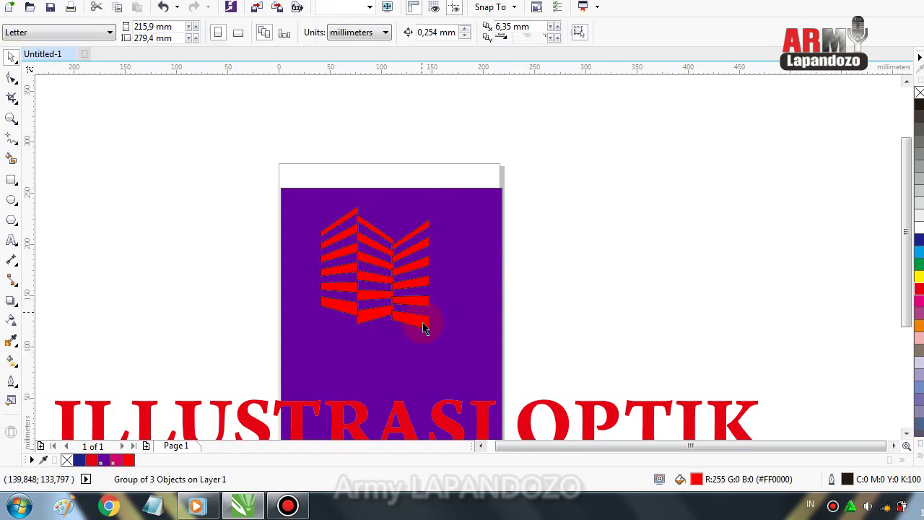
{"action": "left_click", "coordinate": [430, 338]}
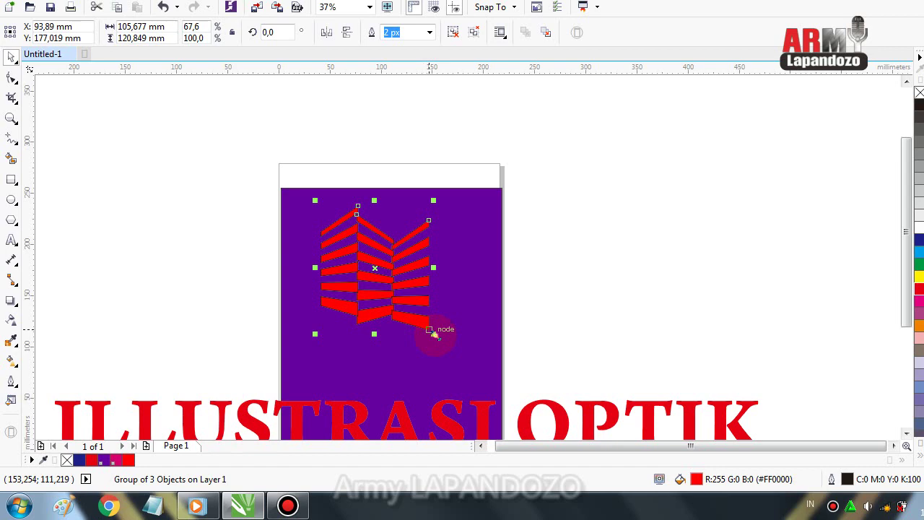
{"action": "left_click_drag", "start_coordinate": [432, 333], "coordinate": [481, 389]}
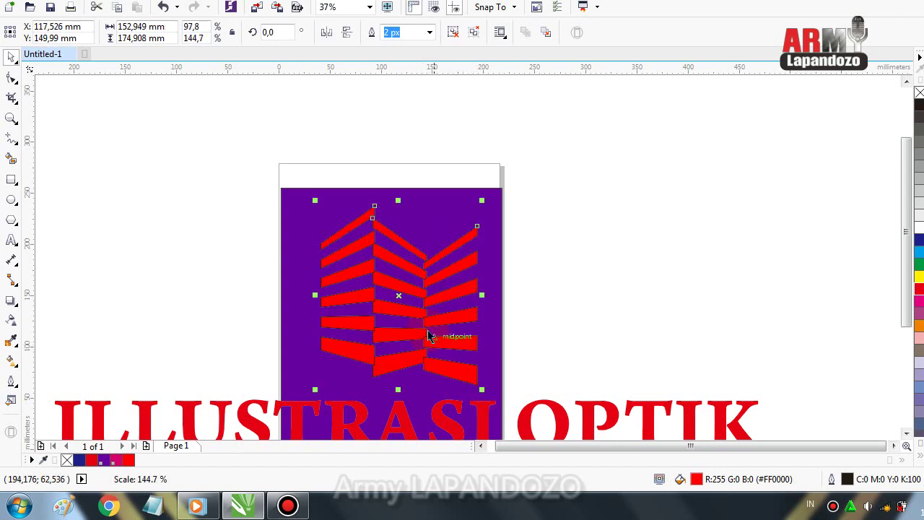
Step: Add an unfilled rectangle covering the whole page, 215.9 mm wide and 279.4 mm high
{"action": "scroll", "coordinate": [412, 325], "scroll_direction": "up", "scroll_amount": 1}
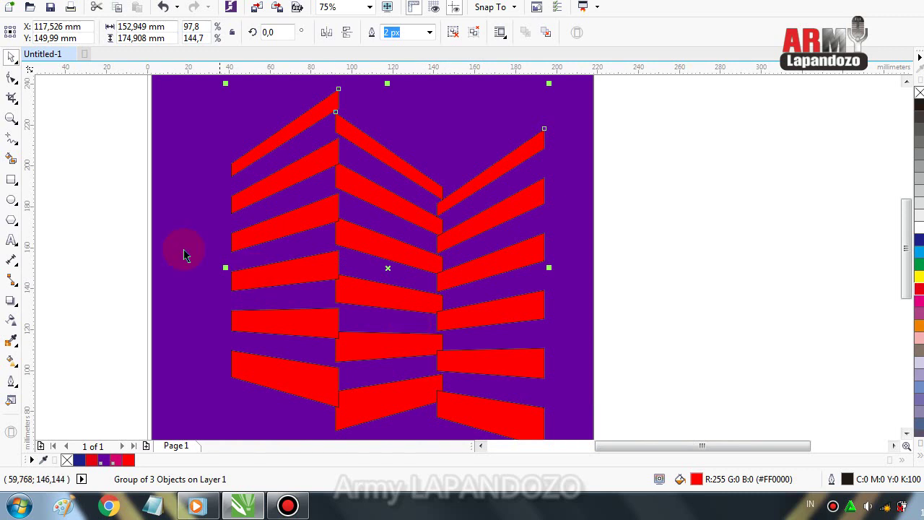
{"action": "double_click", "coordinate": [11, 182]}
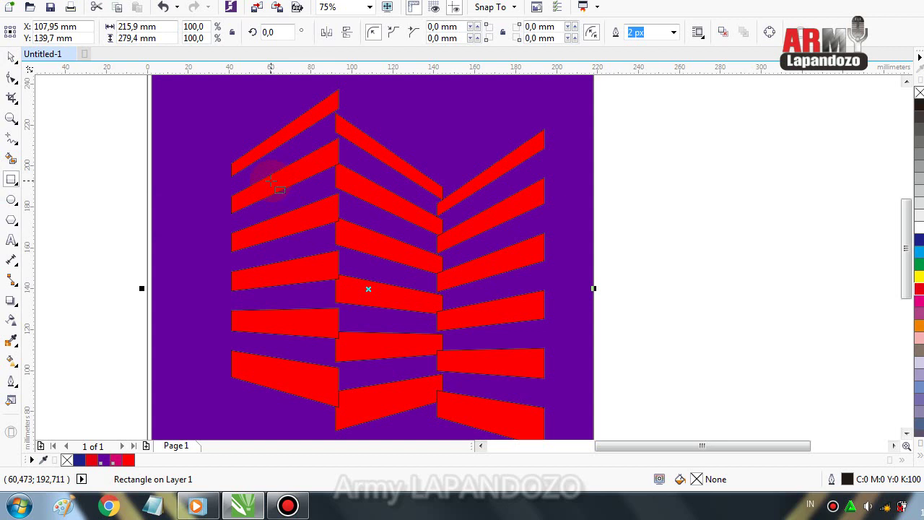
Step: Draw an unfilled rectangle about 69.5 mm wide over the left and middle stripes and stretch its height to about 88.1 mm
{"action": "mouse_move", "coordinate": [271, 181]}
{"action": "left_mouse_down"}
{"action": "mouse_move", "coordinate": [409, 334]}
{"action": "mouse_move", "coordinate": [367, 305]}
{"action": "mouse_move", "coordinate": [368, 323]}
{"action": "left_mouse_up"}
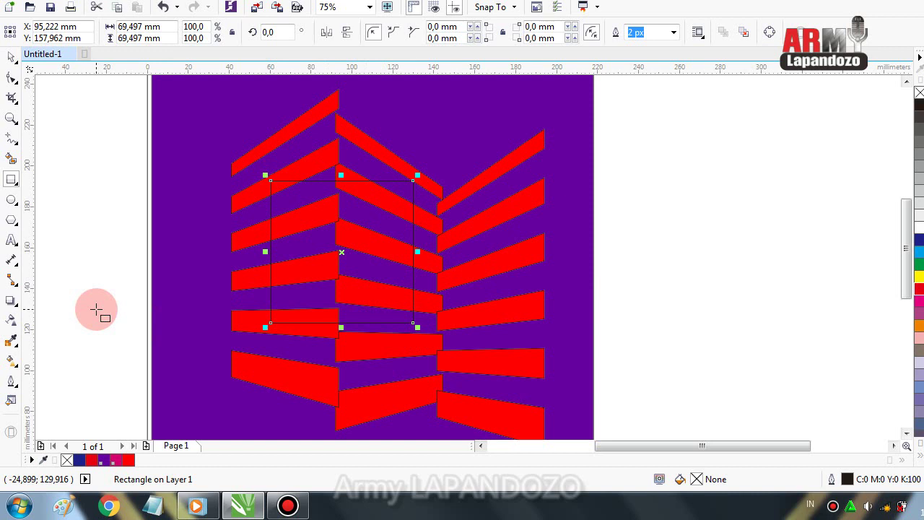
{"action": "left_click", "coordinate": [341, 329]}
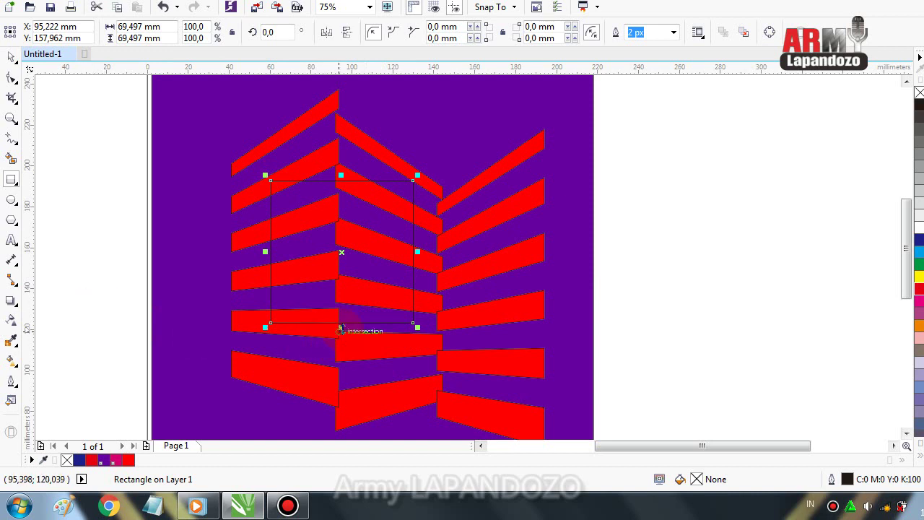
{"action": "left_click_drag", "start_coordinate": [340, 329], "coordinate": [347, 356]}
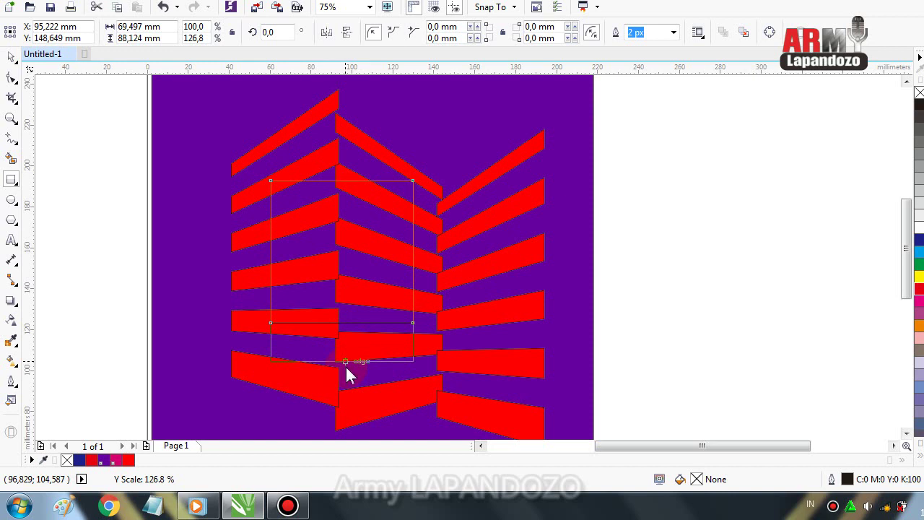
{"action": "left_click_drag", "start_coordinate": [345, 365], "coordinate": [345, 362]}
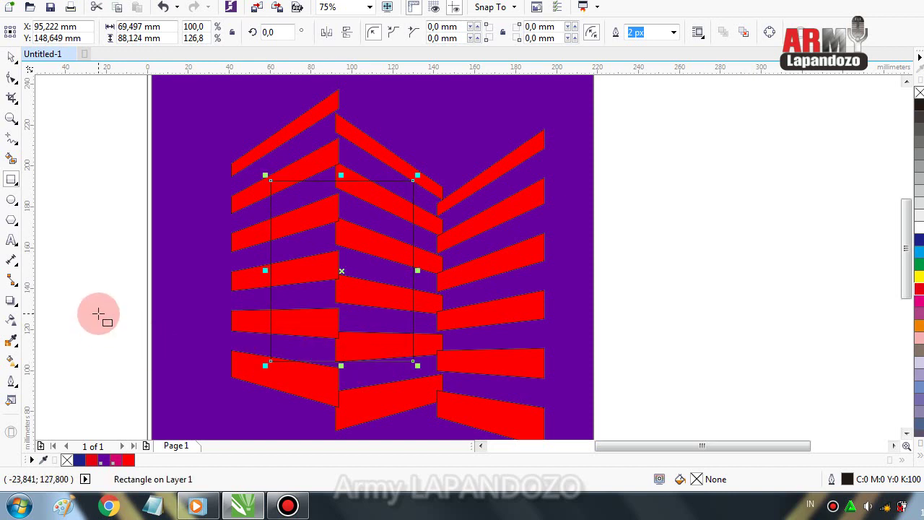
Step: Apply an inside contour to the new rectangle
{"action": "left_click", "coordinate": [20, 312]}
{"action": "left_click", "coordinate": [50, 315]}
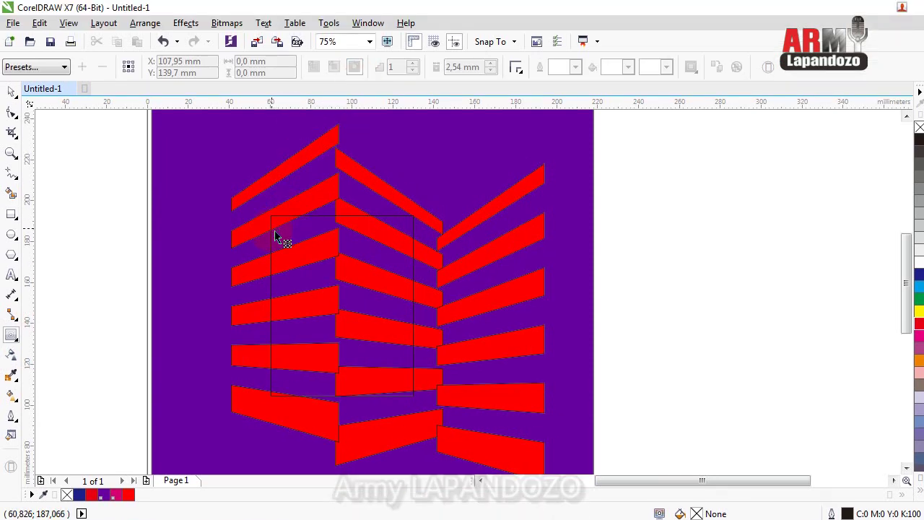
{"action": "left_click", "coordinate": [273, 246]}
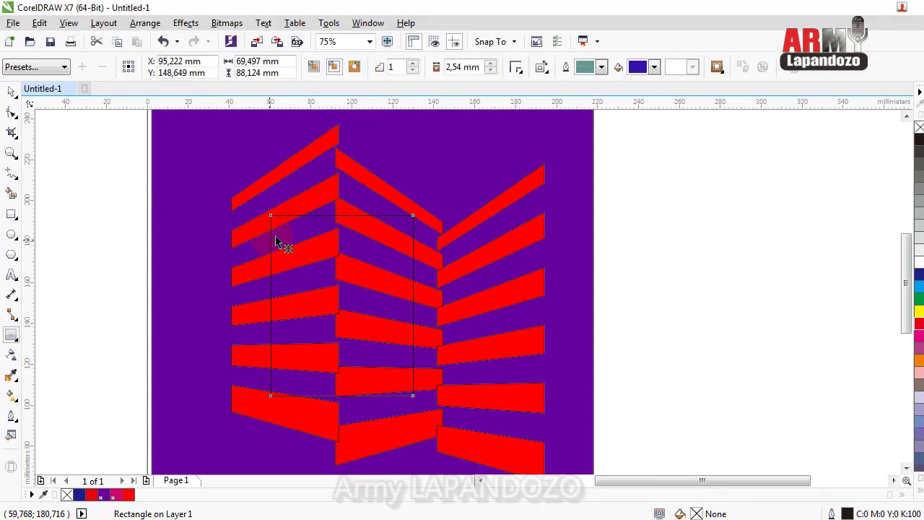
{"action": "left_click", "coordinate": [355, 66]}
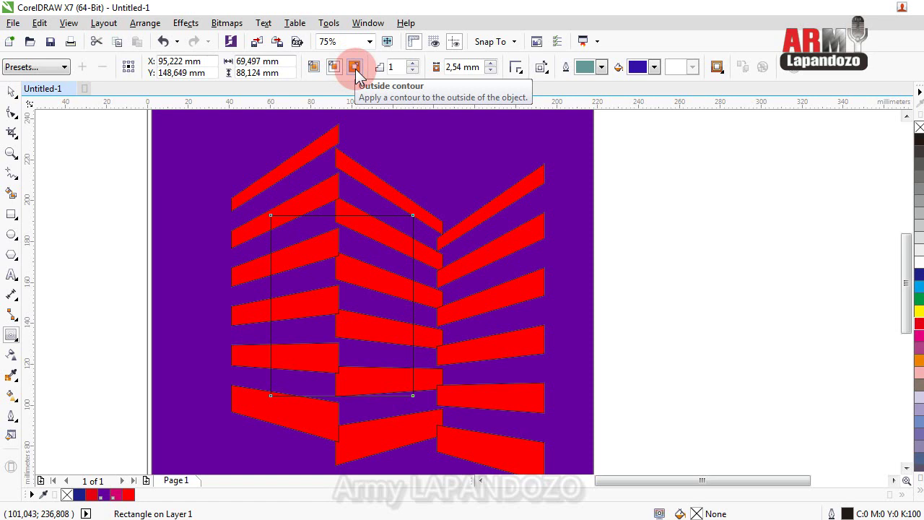
{"action": "left_click", "coordinate": [333, 67]}
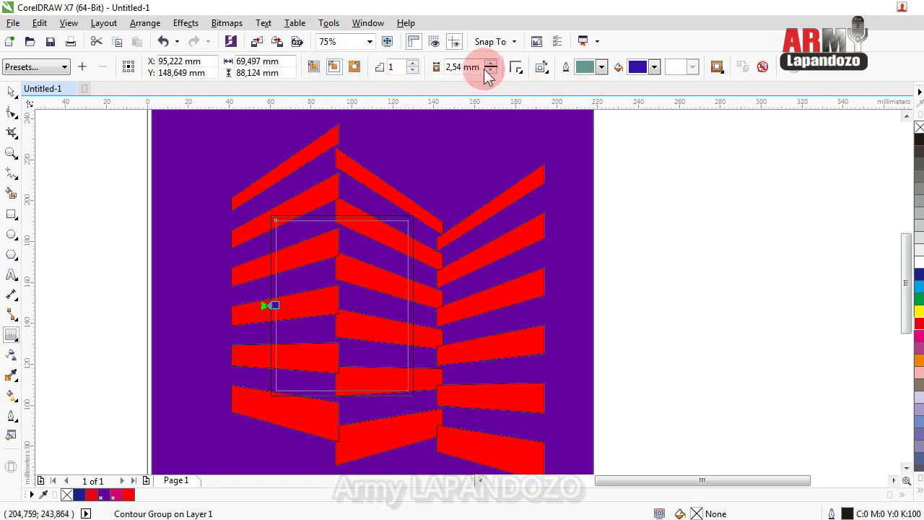
Step: Set the rectangle's inside contour to 6 steps with an offset of 5.04 mm
{"action": "left_click", "coordinate": [415, 64]}
{"action": "left_click", "coordinate": [415, 63]}
{"action": "left_click", "coordinate": [415, 64]}
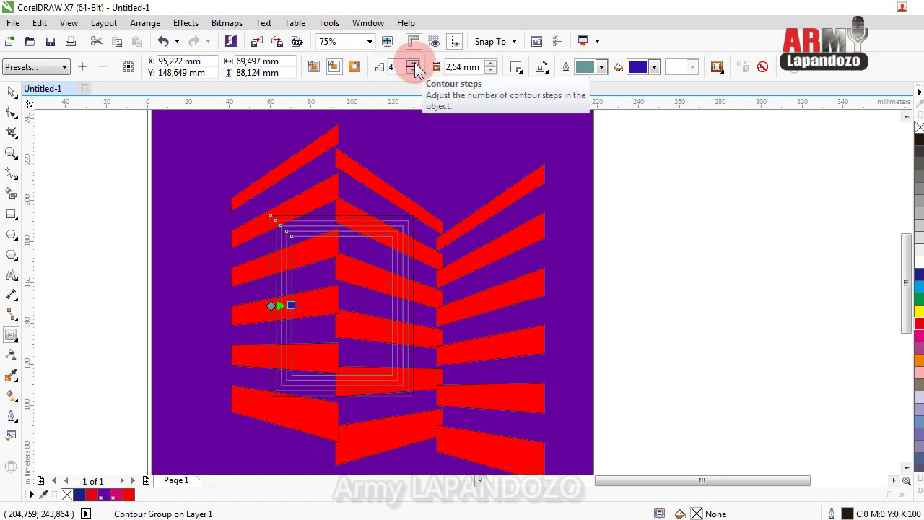
{"action": "left_click", "coordinate": [415, 64]}
{"action": "left_click", "coordinate": [415, 63]}
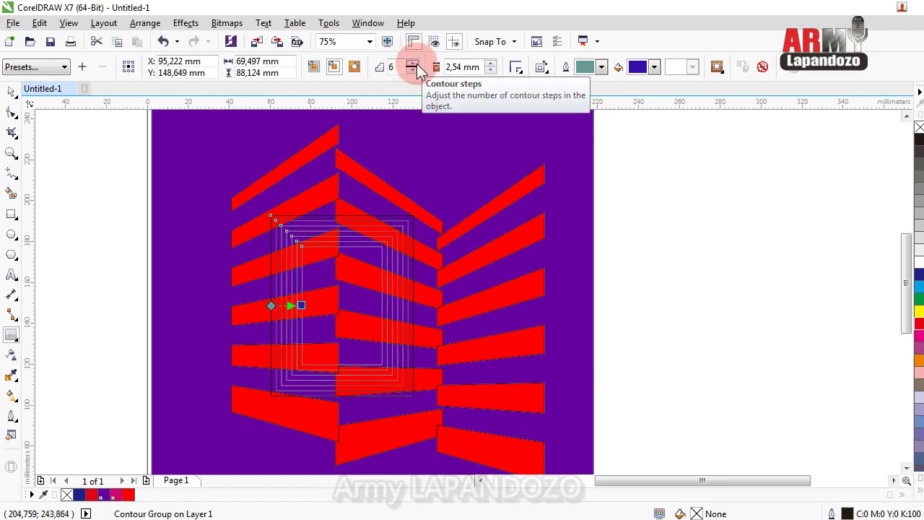
{"action": "left_click", "coordinate": [490, 63]}
{"action": "left_click", "coordinate": [491, 63]}
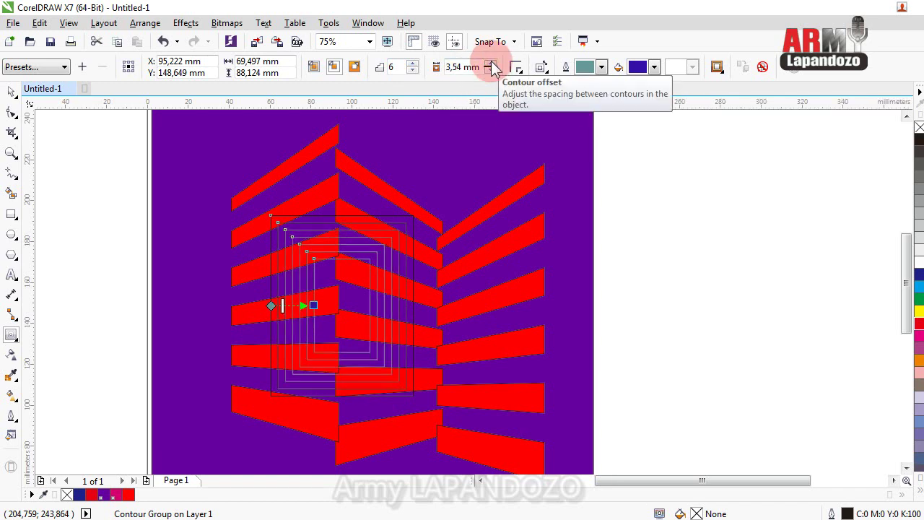
{"action": "left_click", "coordinate": [491, 64]}
{"action": "left_click", "coordinate": [491, 63]}
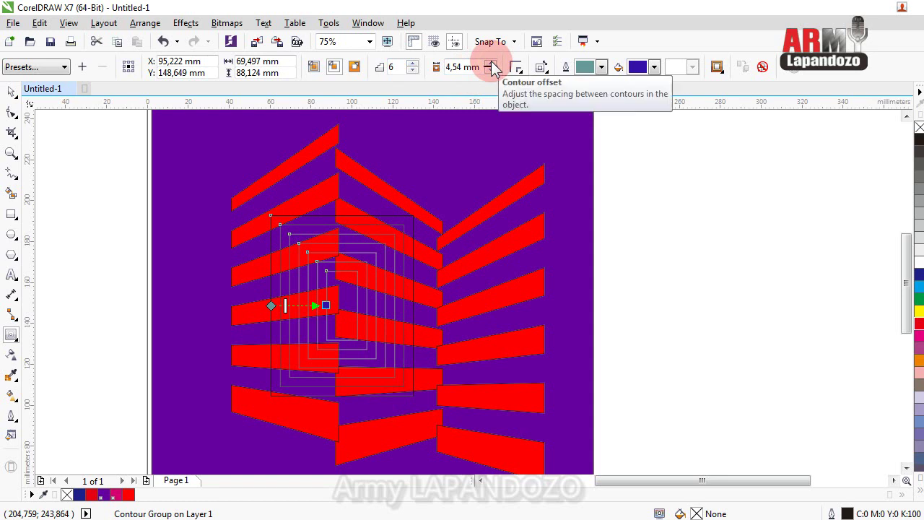
{"action": "left_click", "coordinate": [491, 64]}
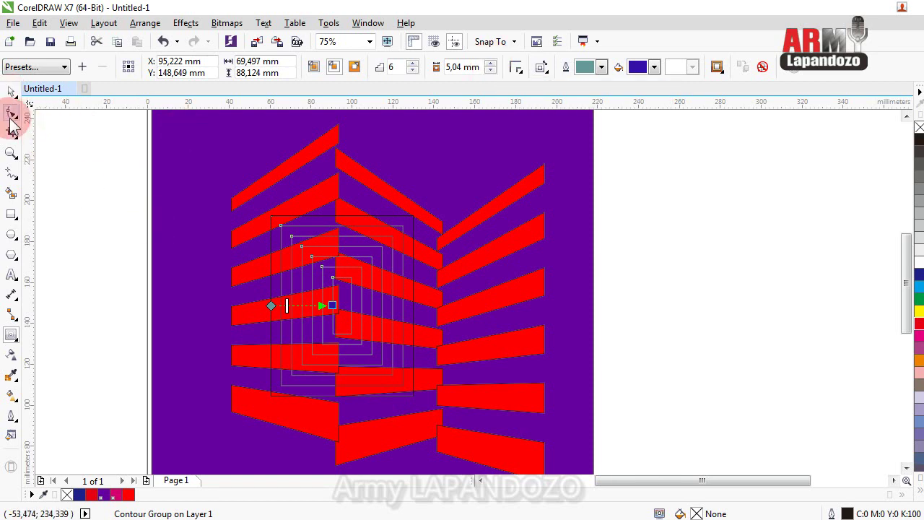
Step: Convert the outer rectangle of the contour to curves
{"action": "left_click", "coordinate": [223, 206]}
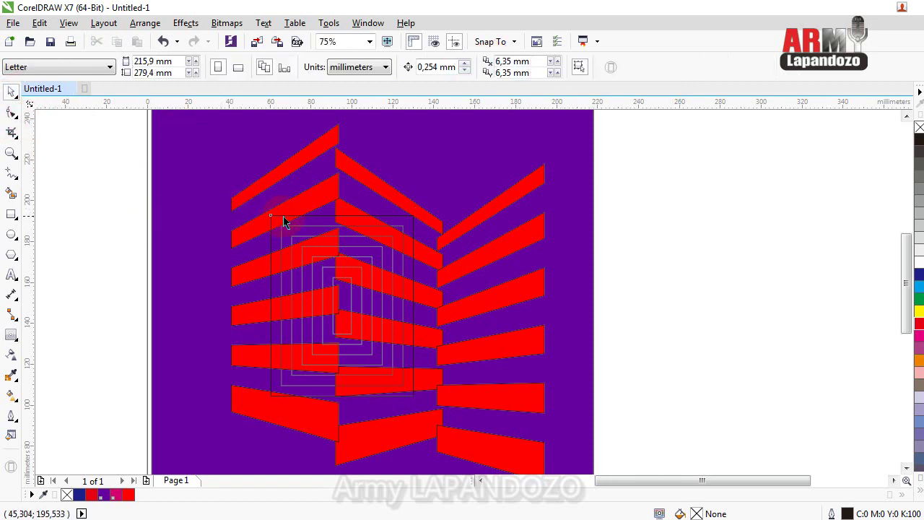
{"action": "scroll", "coordinate": [287, 216], "scroll_direction": "up", "scroll_amount": 3}
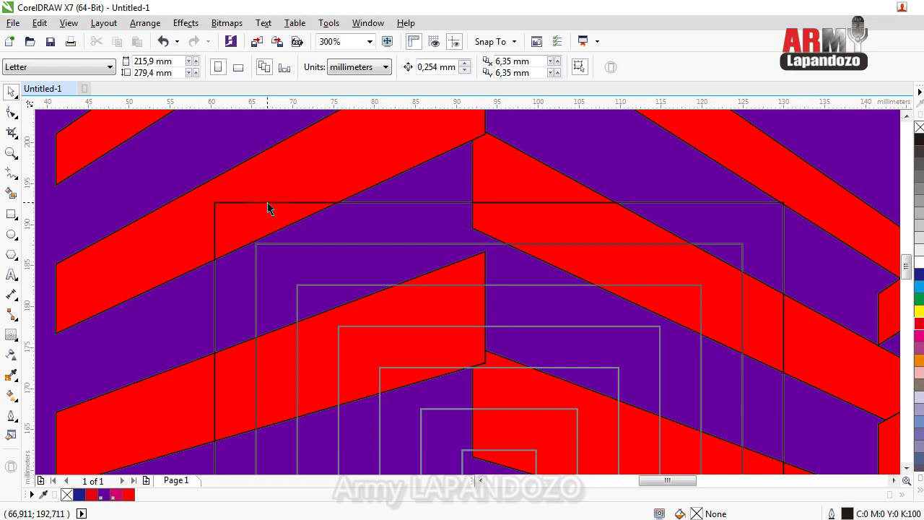
{"action": "right_click", "coordinate": [267, 205]}
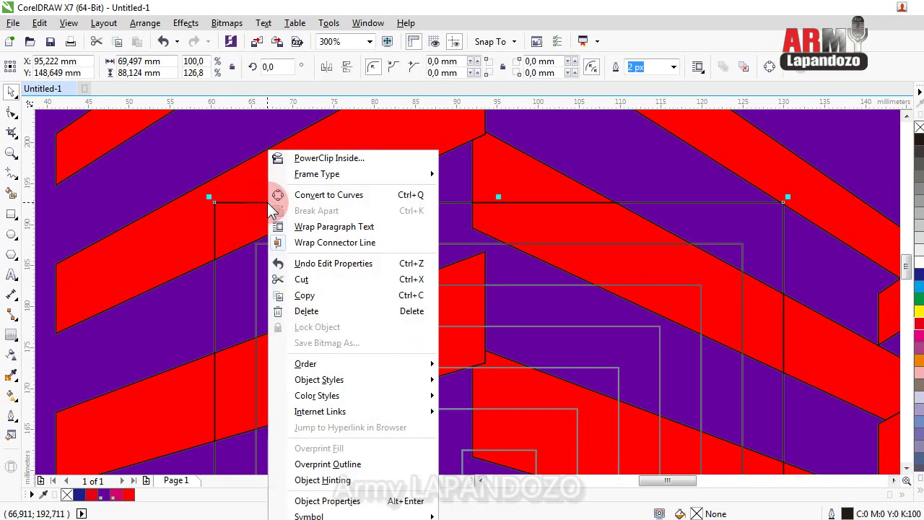
{"action": "left_click", "coordinate": [328, 195]}
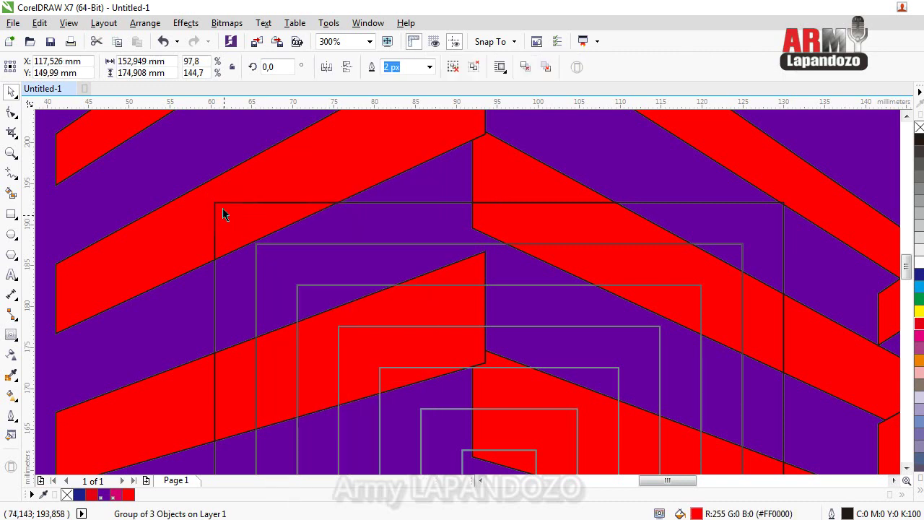
{"action": "right_click", "coordinate": [221, 205]}
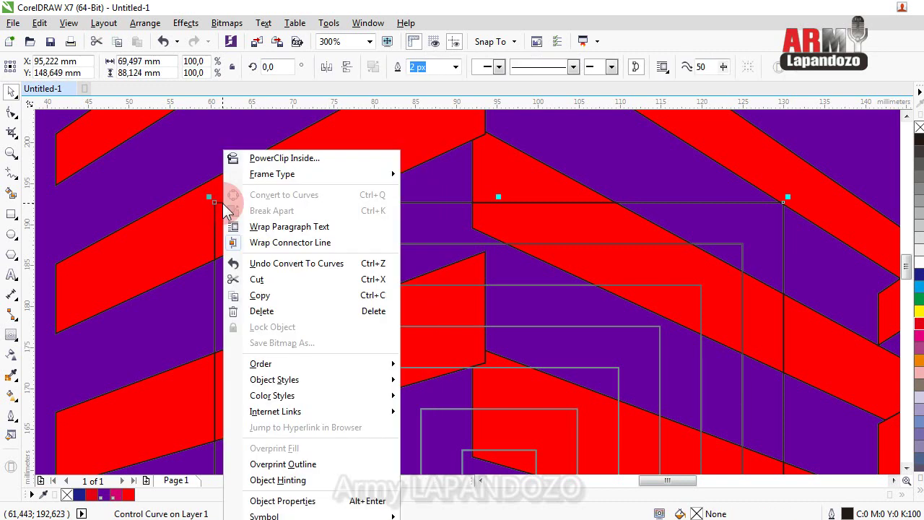
{"action": "left_click", "coordinate": [116, 196]}
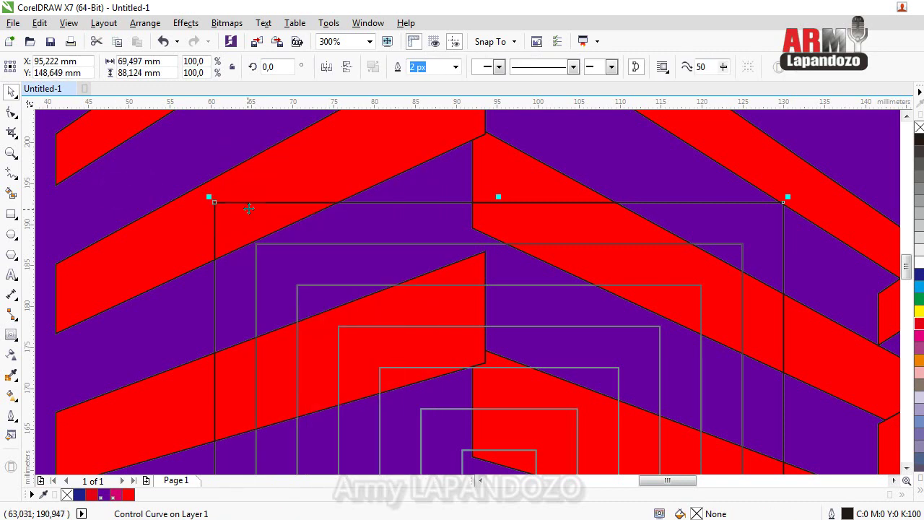
{"action": "left_click", "coordinate": [142, 322]}
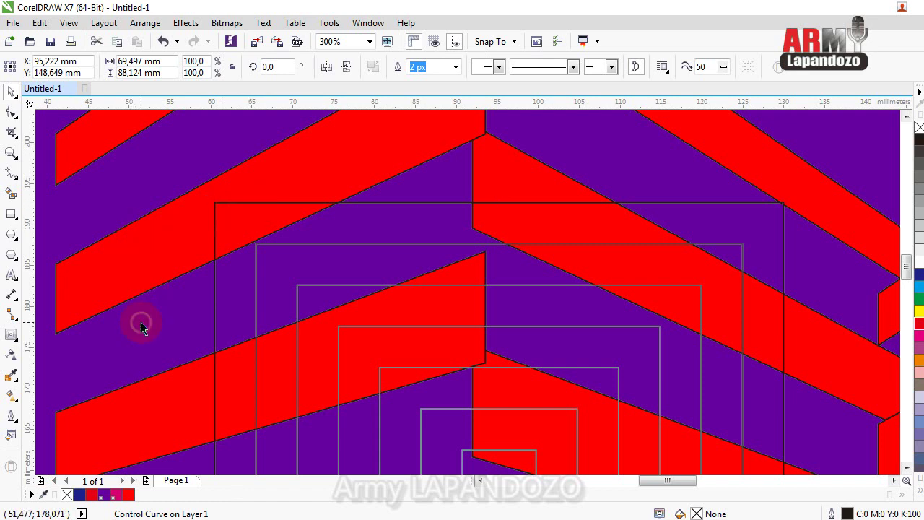
Step: Break the contour group apart from its outer rectangle and clear the selection
{"action": "right_click", "coordinate": [256, 285]}
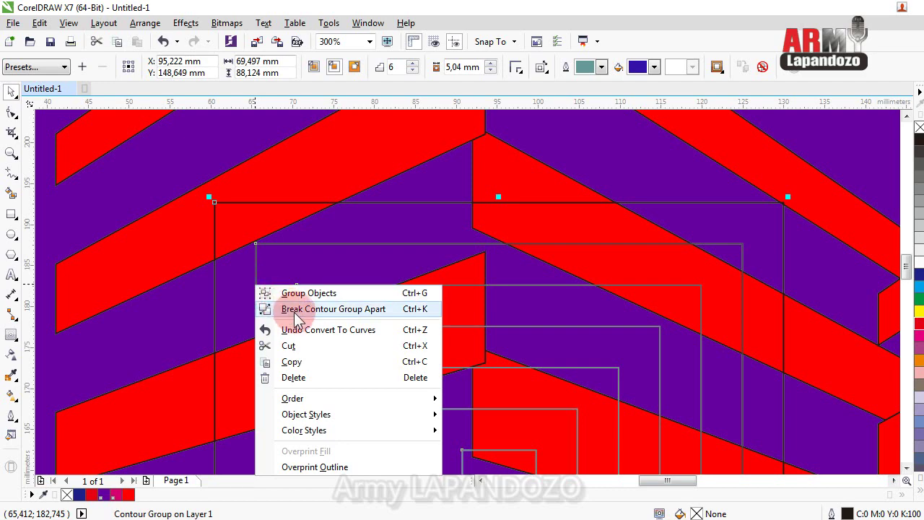
{"action": "key", "text": "Escape"}
{"action": "key", "text": "ctrl+k"}
{"action": "scroll", "coordinate": [240, 263], "scroll_direction": "down", "scroll_amount": 1}
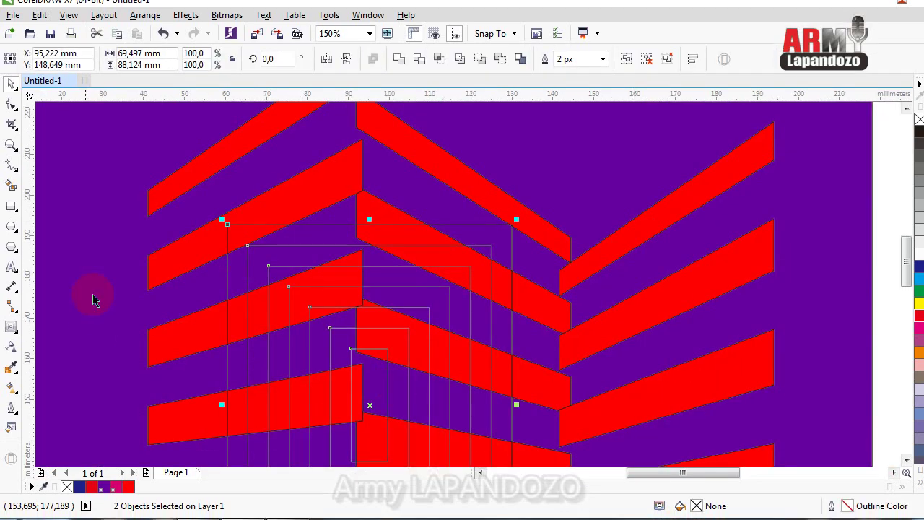
{"action": "key", "text": "Escape"}
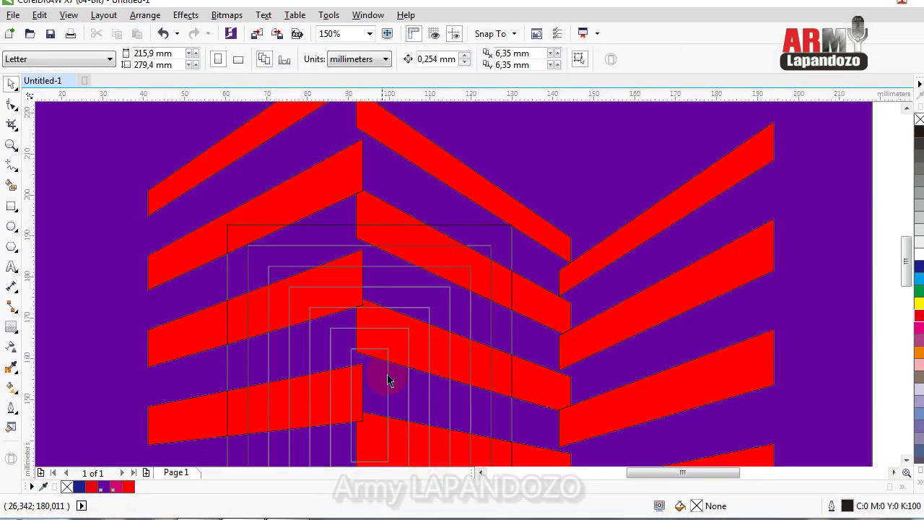
{"action": "double_click", "coordinate": [372, 383]}
{"action": "left_click", "coordinate": [372, 383]}
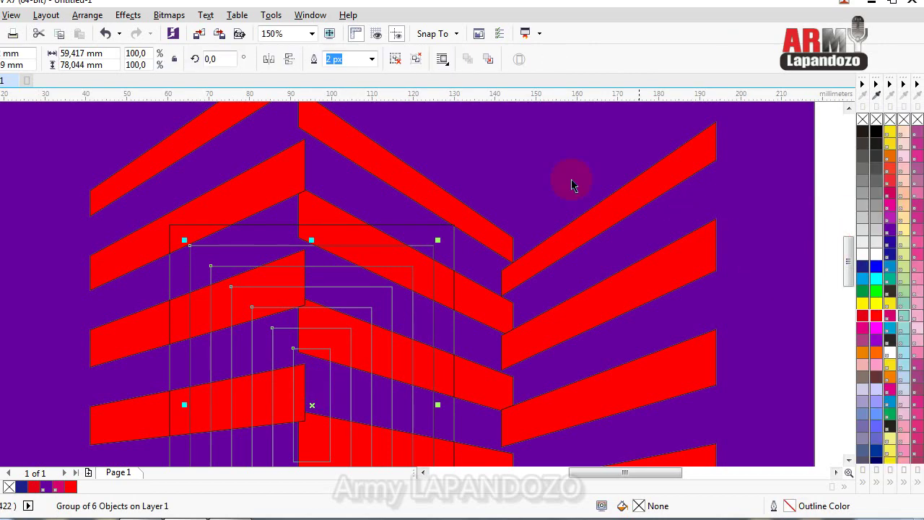
{"action": "scroll", "coordinate": [310, 181], "scroll_direction": "down", "scroll_amount": 5}
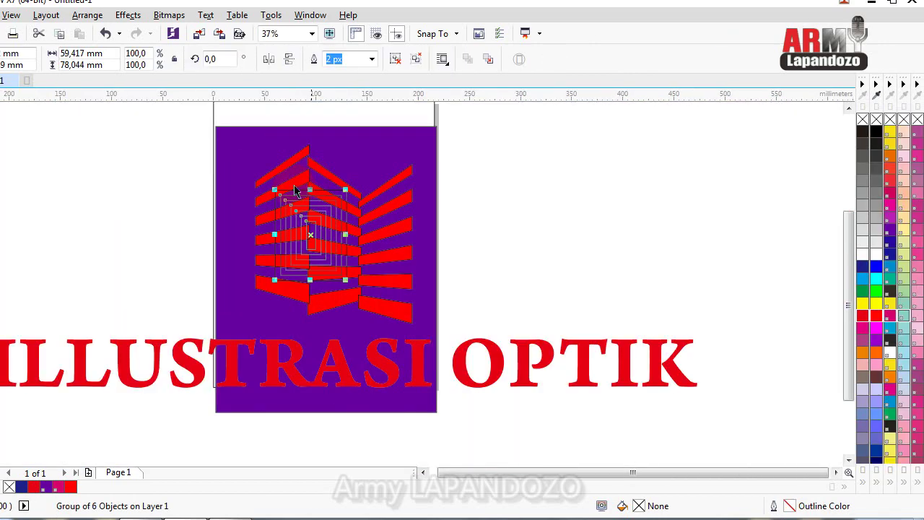
{"action": "scroll", "coordinate": [245, 208], "scroll_direction": "up", "scroll_amount": 5}
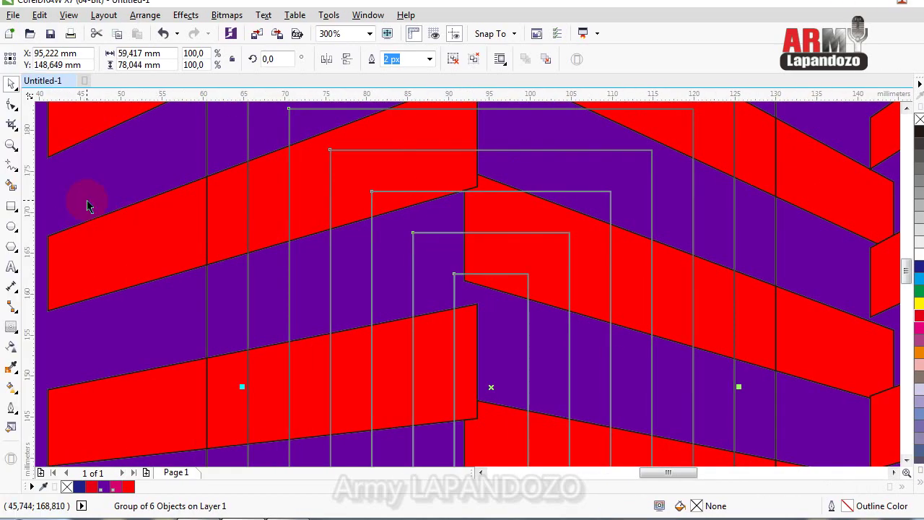
{"action": "key", "text": "Escape"}
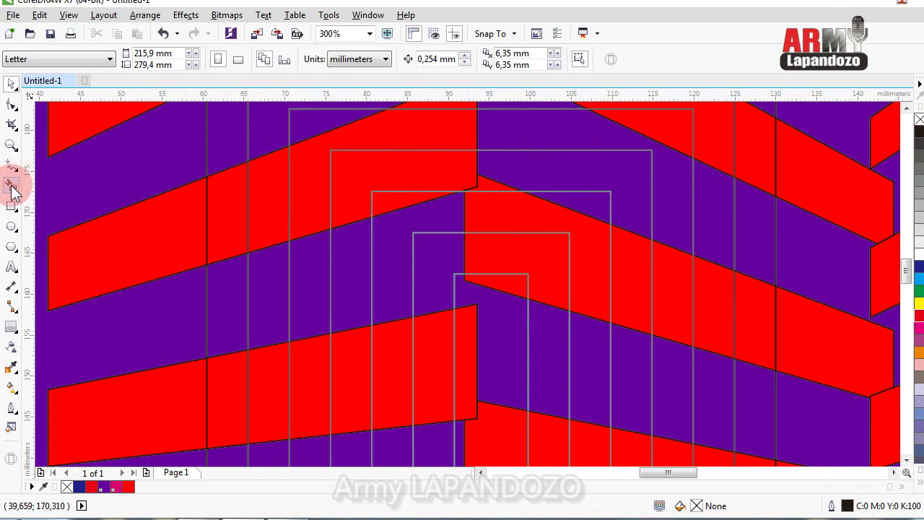
Step: Try Smart Fill with cyan on the violet gap between the two outermost frames, below the third left stripe, and undo it
{"action": "left_click", "coordinate": [11, 189]}
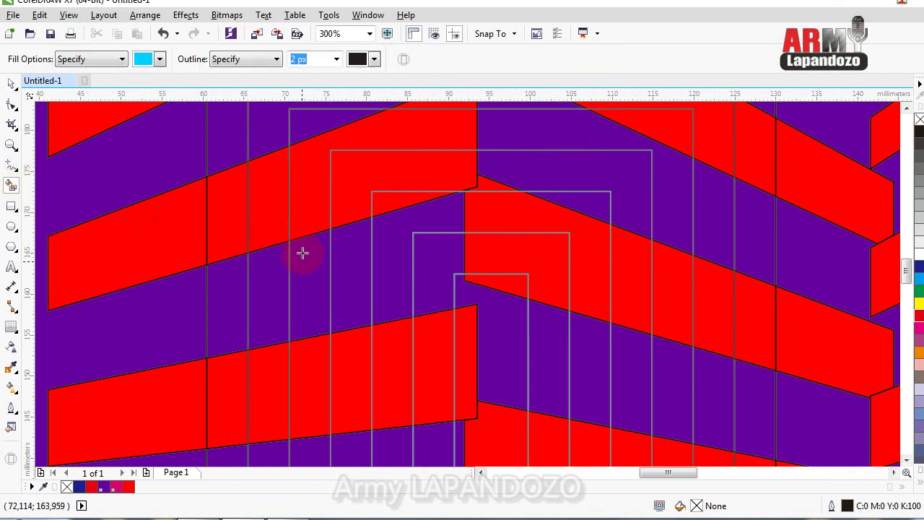
{"action": "left_click", "coordinate": [160, 70]}
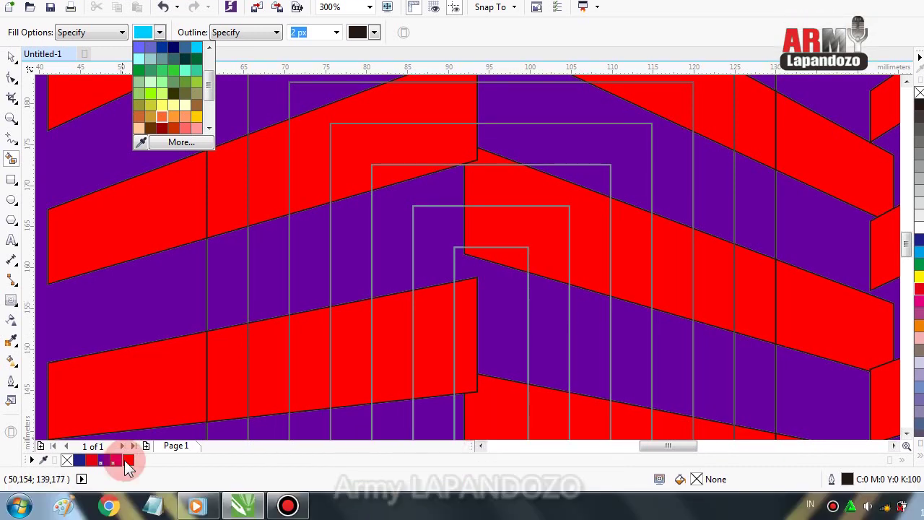
{"action": "left_click", "coordinate": [127, 460]}
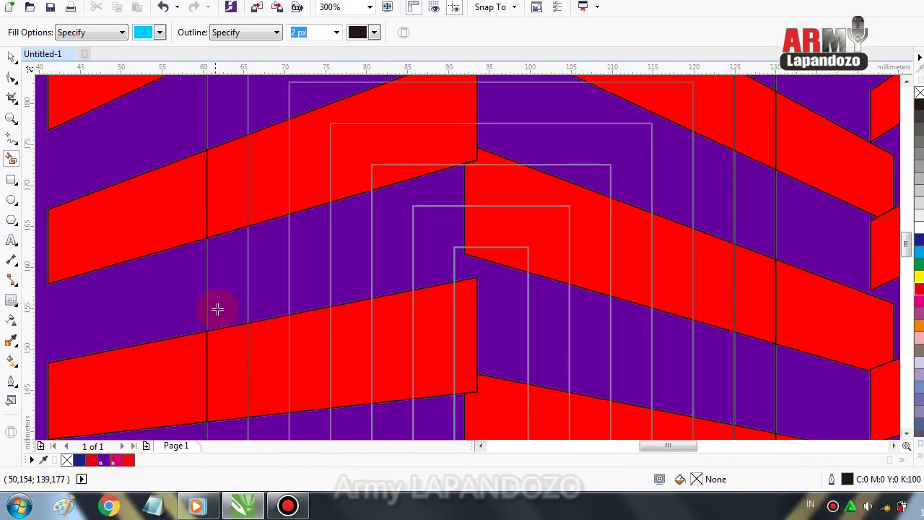
{"action": "left_click", "coordinate": [235, 261]}
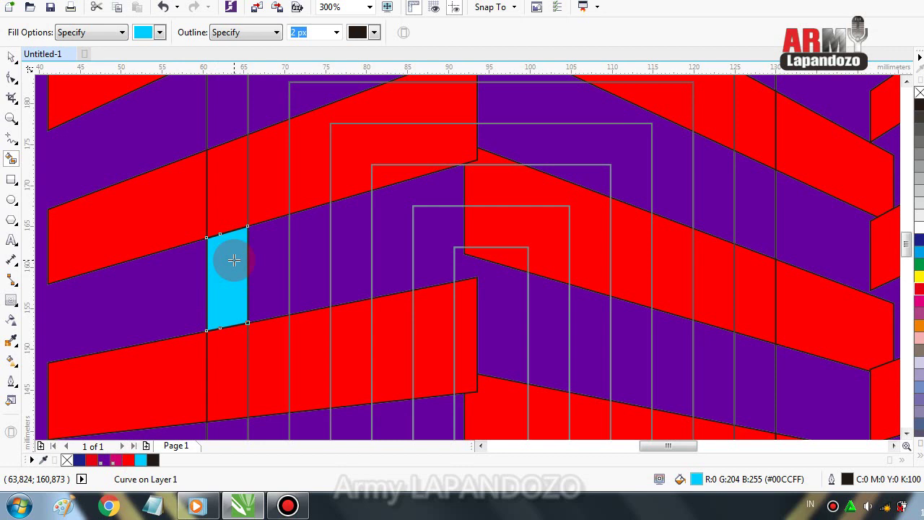
{"action": "key", "text": "ctrl+z"}
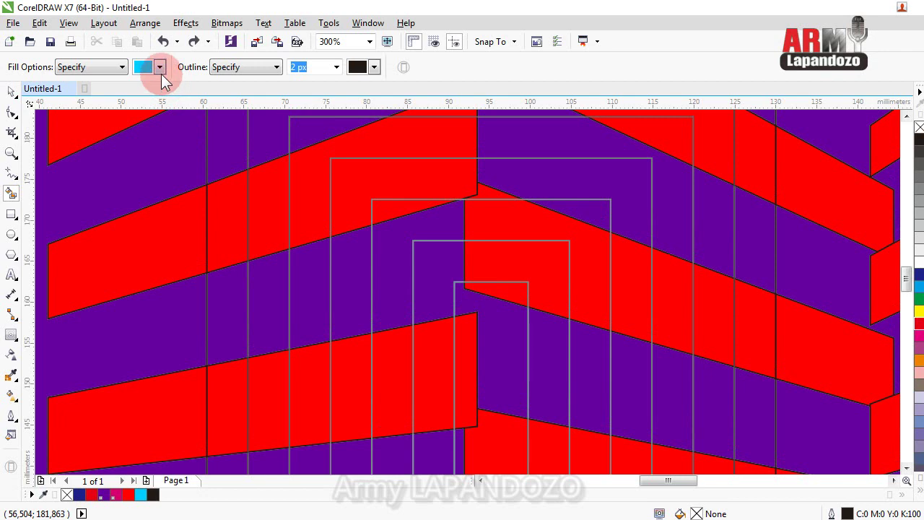
Step: Set the Smart Fill colour to red and fill the gap between the two outermost frames, between the third and fourth left stripes
{"action": "left_click", "coordinate": [160, 33]}
{"action": "left_click_drag", "start_coordinate": [205, 126], "coordinate": [209, 100]}
{"action": "left_click", "coordinate": [175, 104]}
{"action": "key", "text": "ctrl+j"}
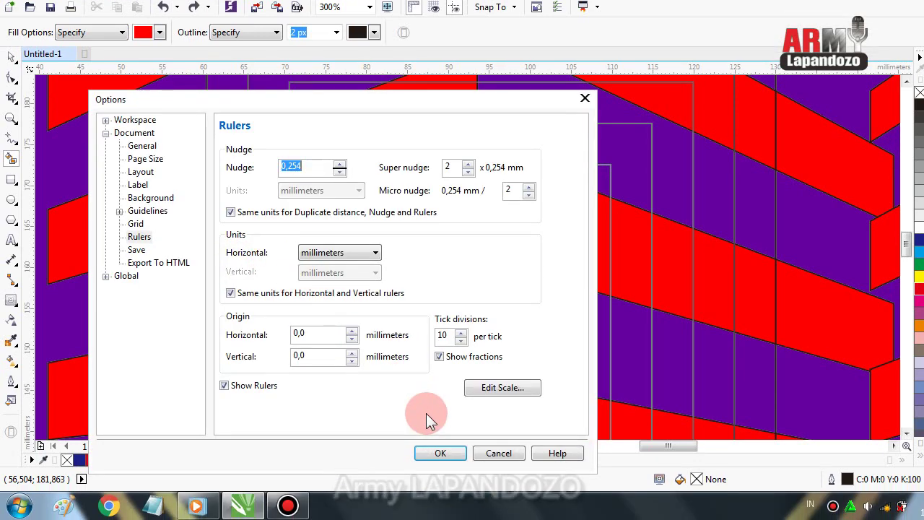
{"action": "left_click", "coordinate": [492, 449]}
{"action": "scroll", "coordinate": [237, 279], "scroll_direction": "left", "scroll_amount": 5}
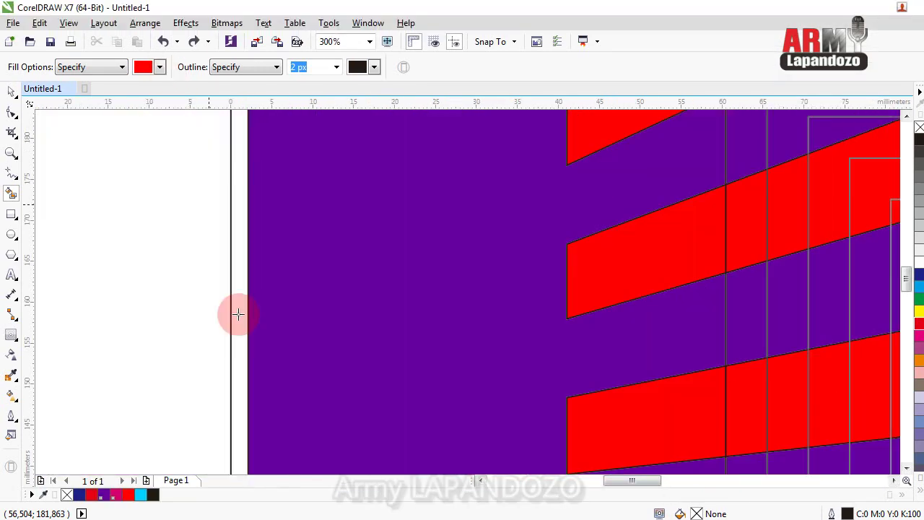
{"action": "left_click", "coordinate": [750, 329]}
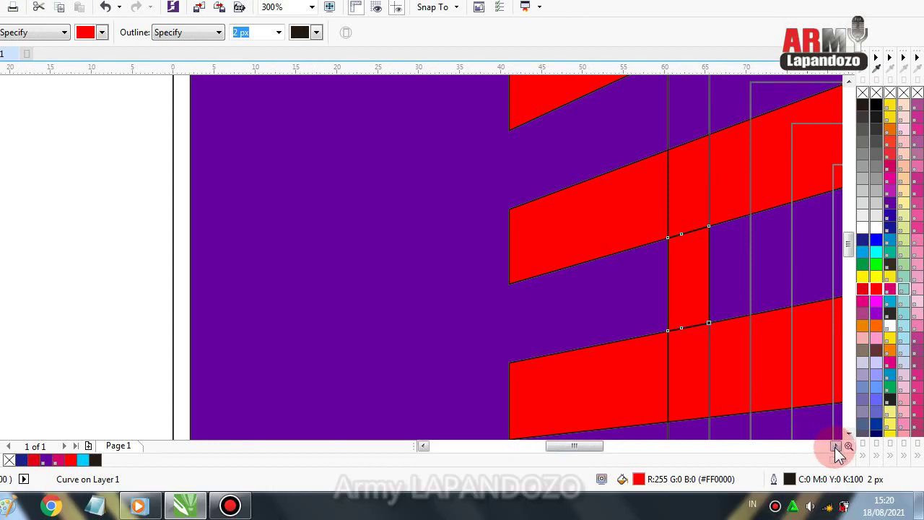
Step: Smart-fill red the gaps between the third and fourth and between the two innermost frames, between the third and fourth left stripes
{"action": "left_click", "coordinate": [836, 446]}
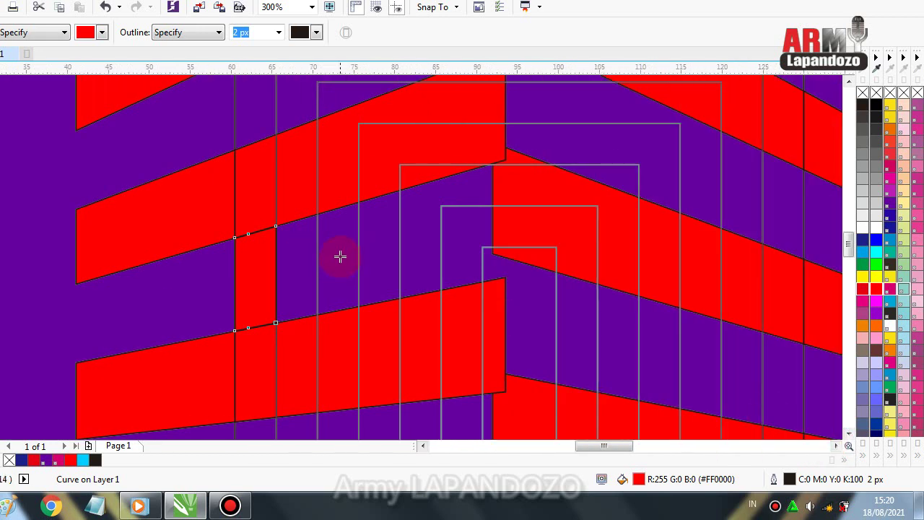
{"action": "left_click", "coordinate": [340, 256]}
{"action": "left_click", "coordinate": [412, 253]}
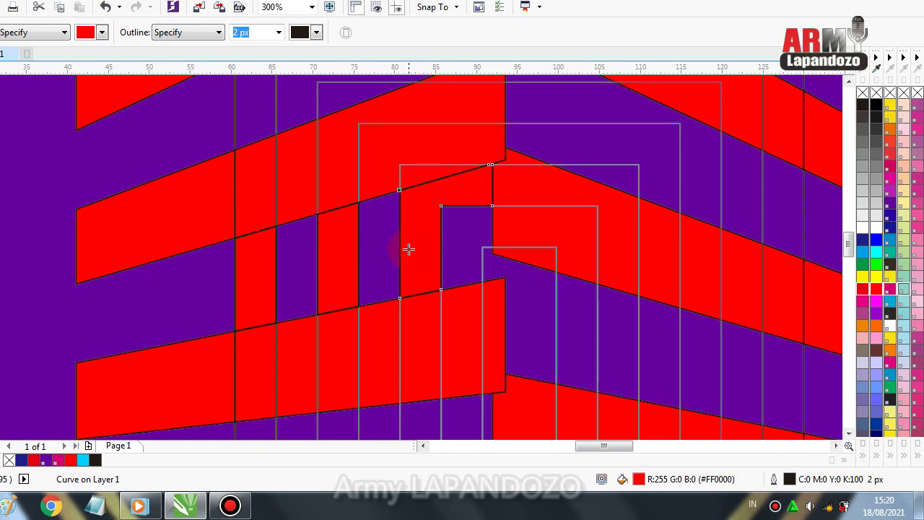
{"action": "key", "text": "ctrl+z"}
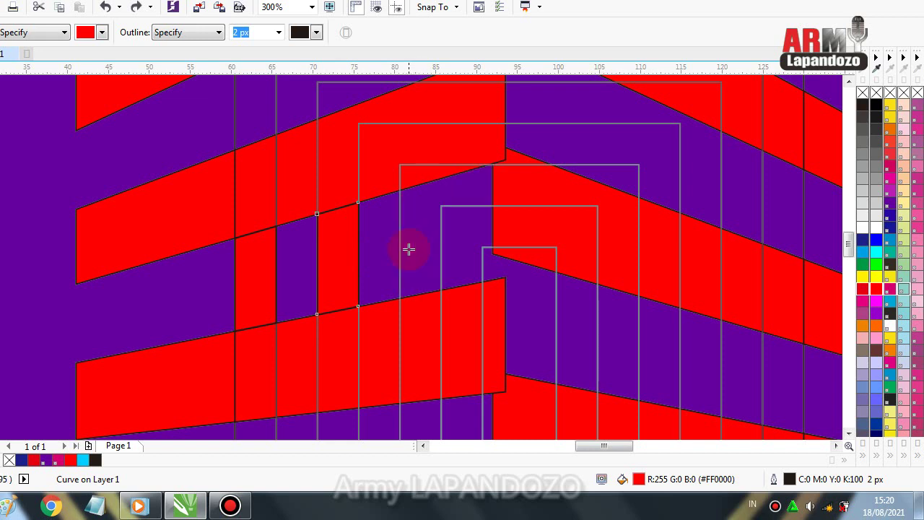
{"action": "left_click", "coordinate": [470, 248]}
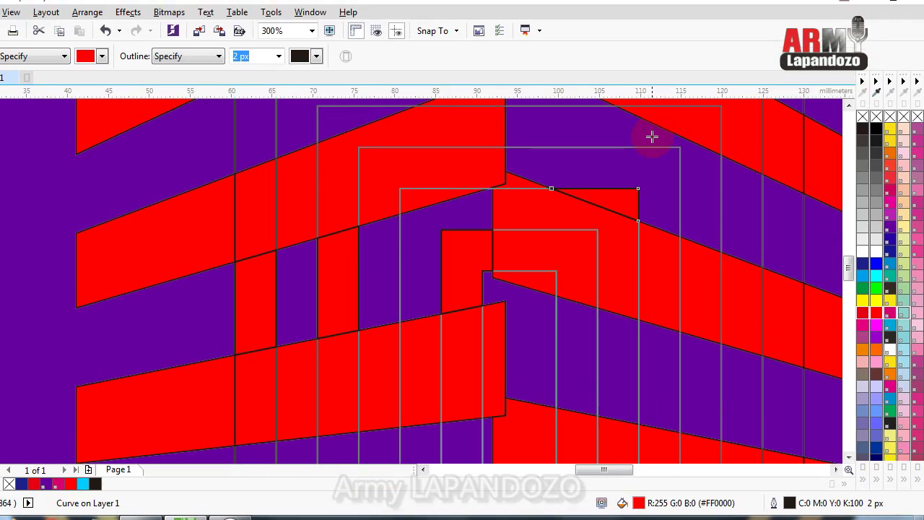
Step: Fill red the upper-right violet band between the third and fourth frames and the upper-left band between the second and third
{"action": "left_click", "coordinate": [649, 112]}
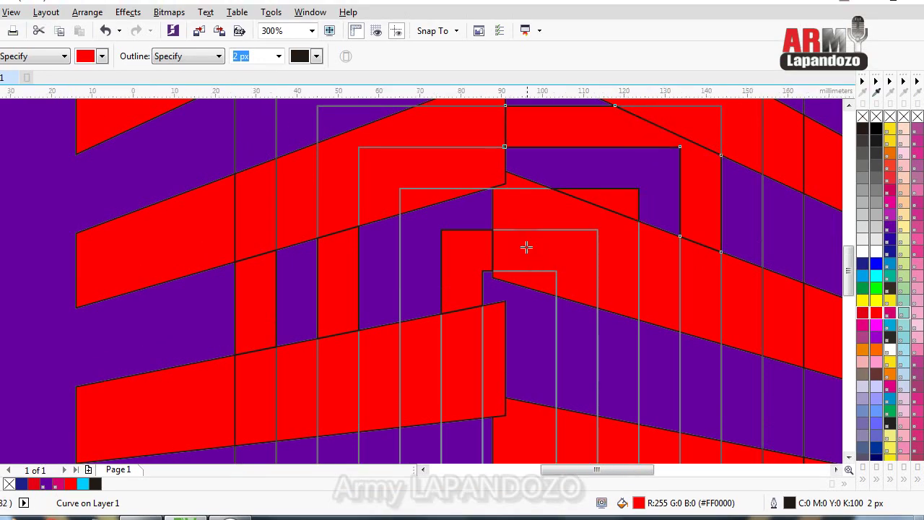
{"action": "scroll", "coordinate": [525, 249], "scroll_direction": "down", "scroll_amount": 2}
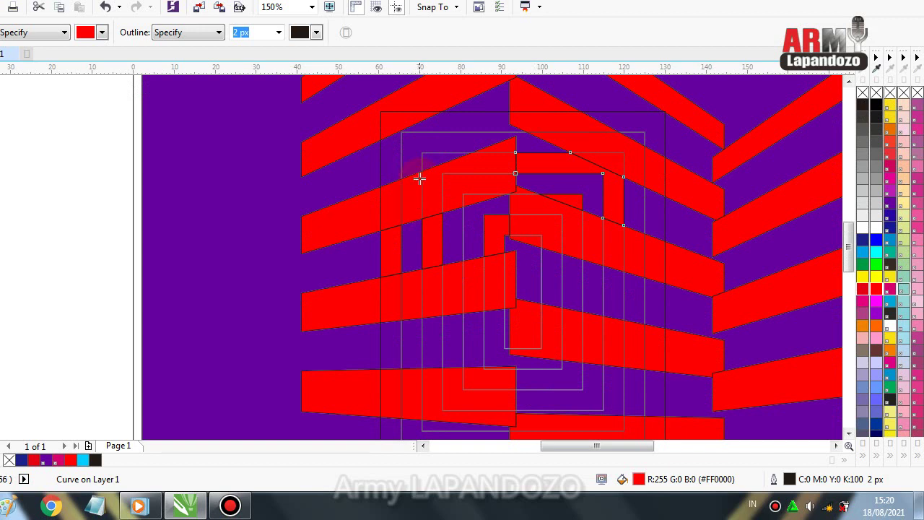
{"action": "left_click", "coordinate": [412, 143]}
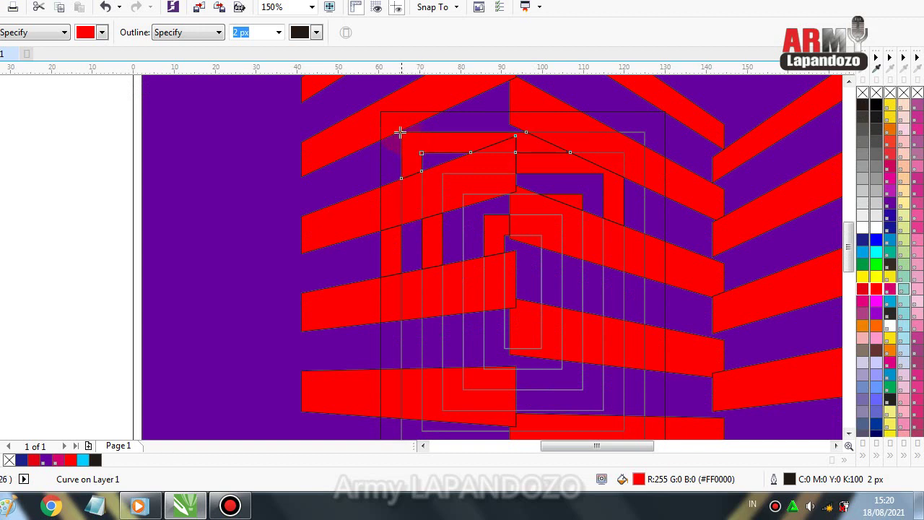
Step: Fill red the alternating violet frame gaps between the fourth and fifth left stripes: third-to-fourth, first-to-second and the two innermost frames
{"action": "left_click", "coordinate": [433, 357]}
{"action": "left_click", "coordinate": [393, 355]}
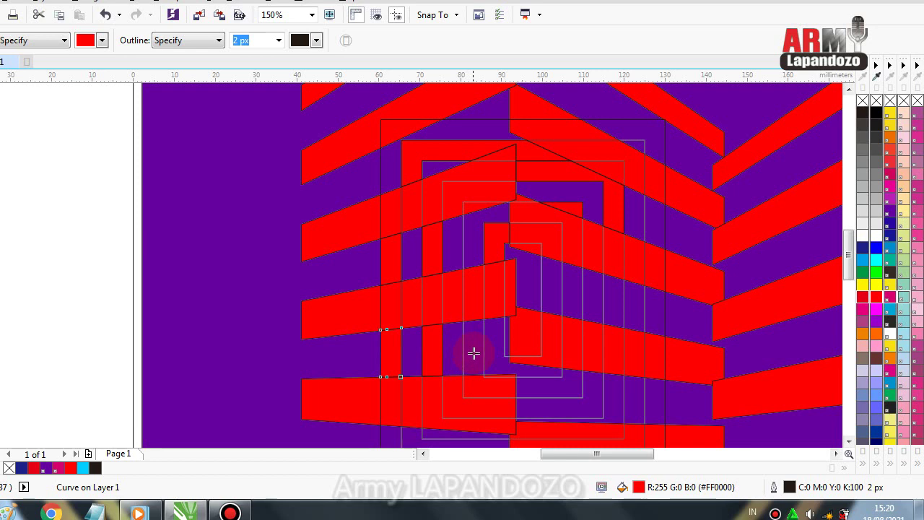
{"action": "left_click", "coordinate": [495, 352]}
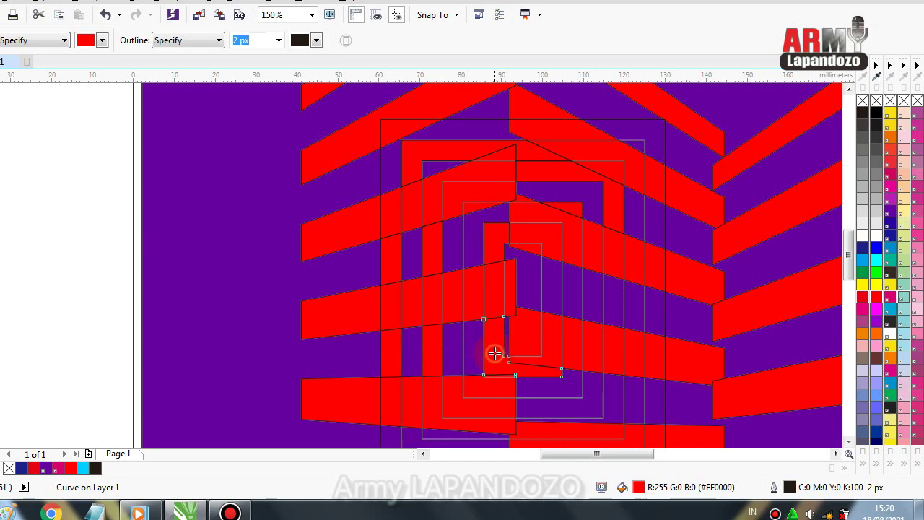
Step: Fill red three alternating violet gaps on the frames' right side, just below the right-hand stripe that crosses the innermost frame's top
{"action": "left_click", "coordinate": [574, 295]}
{"action": "left_click", "coordinate": [612, 306]}
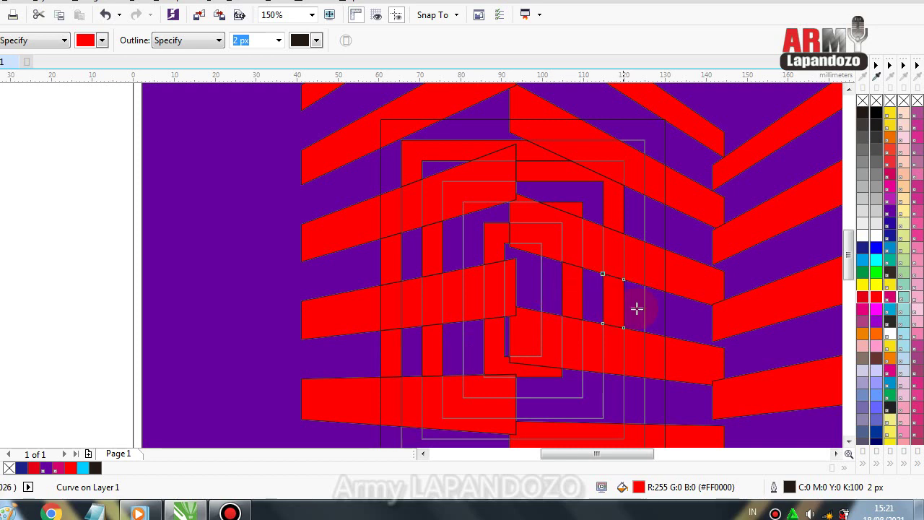
{"action": "left_click", "coordinate": [654, 310]}
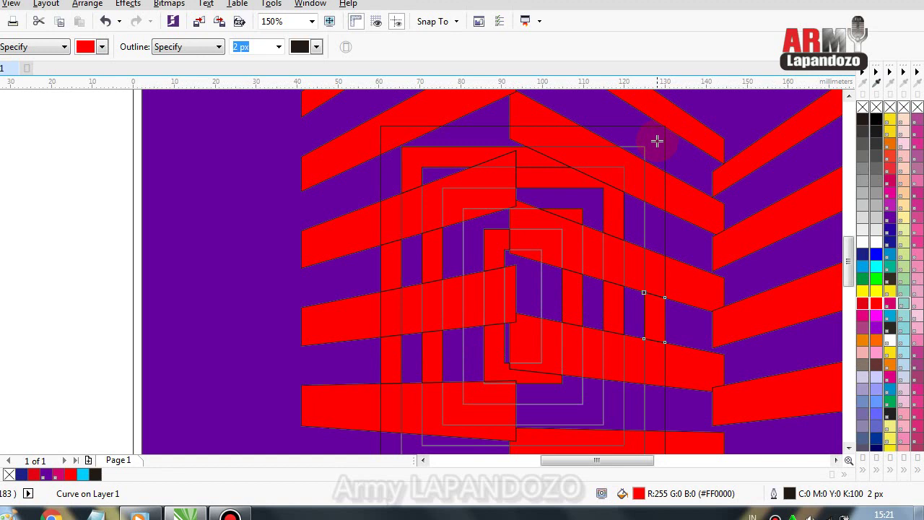
Step: Fill red the outermost right-hand frame gap one row higher and at the lowest row, plus the lowest gap between the third and fourth frames
{"action": "left_click", "coordinate": [659, 229]}
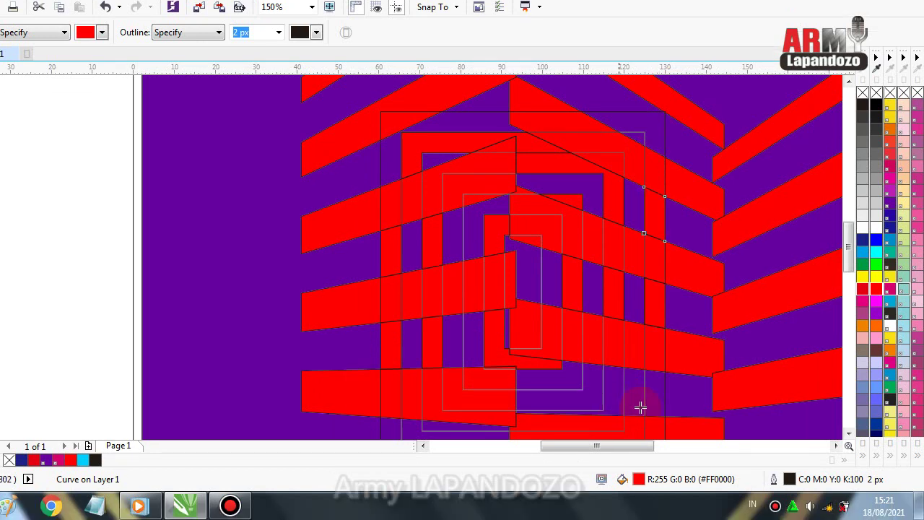
{"action": "left_click", "coordinate": [655, 396]}
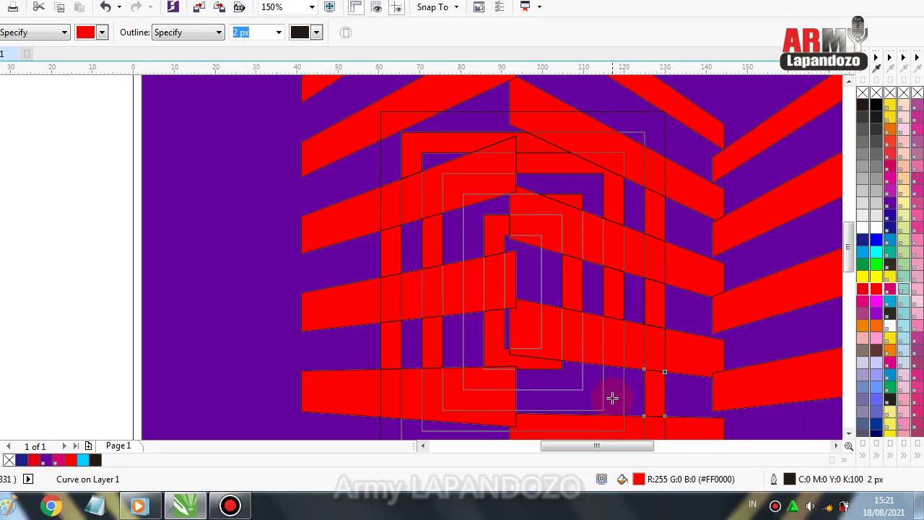
{"action": "left_click", "coordinate": [611, 396]}
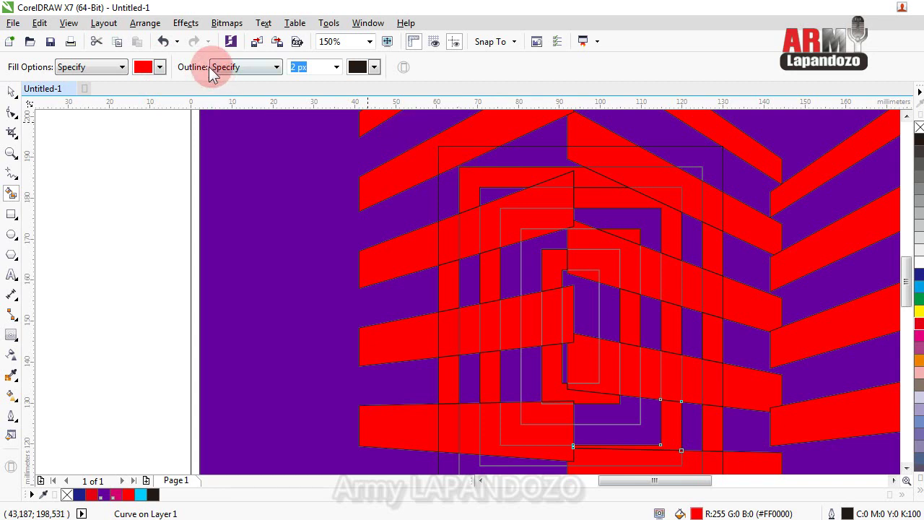
Step: Set the Smart Fill colour to purple #9900CC and fill the alternating frame bands crossing red stripes, from the outermost top-left corner to the innermost frame's top
{"action": "left_click", "coordinate": [160, 67]}
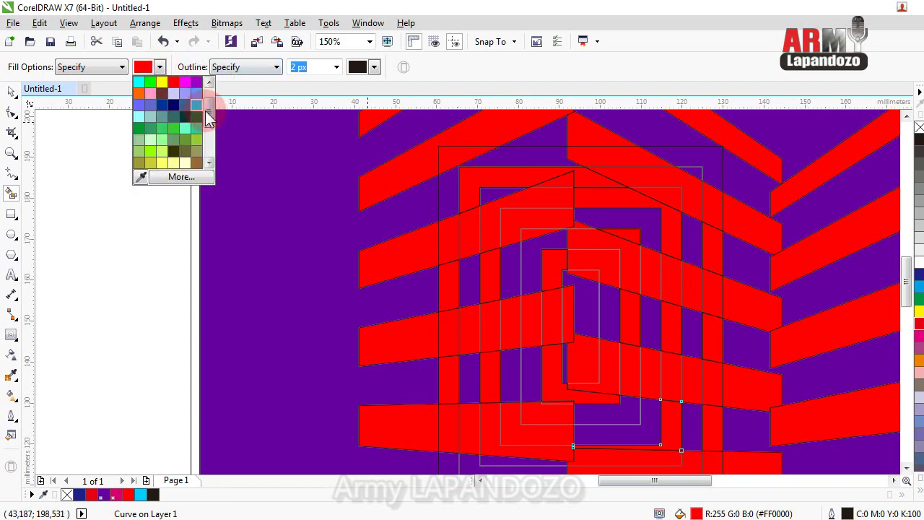
{"action": "left_click", "coordinate": [197, 82]}
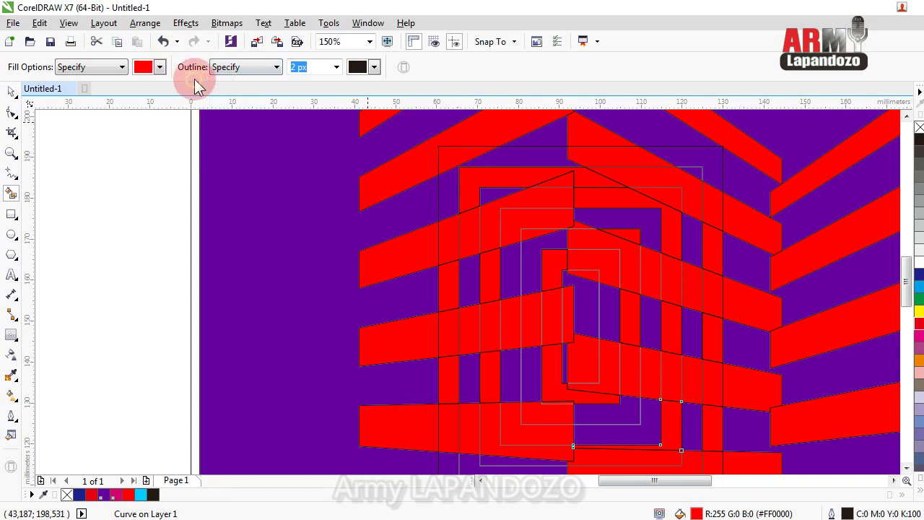
{"action": "left_click", "coordinate": [448, 151]}
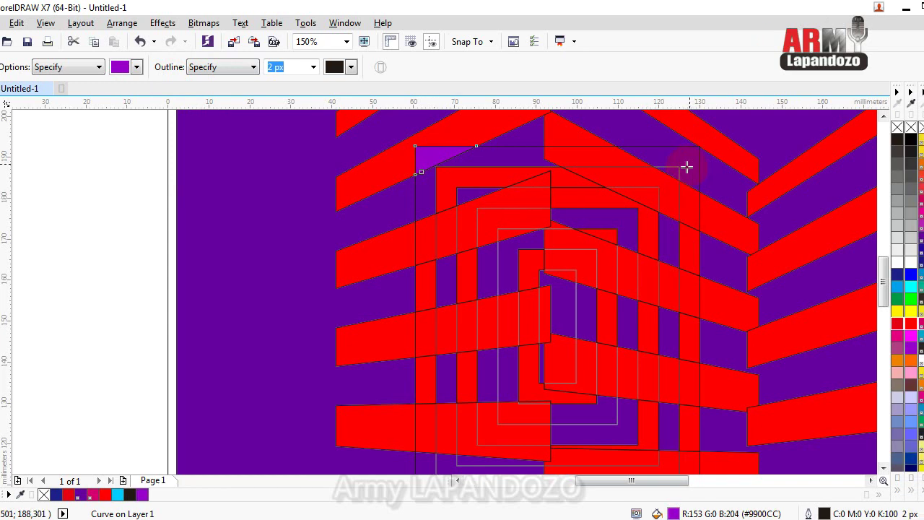
{"action": "left_click", "coordinate": [655, 183]}
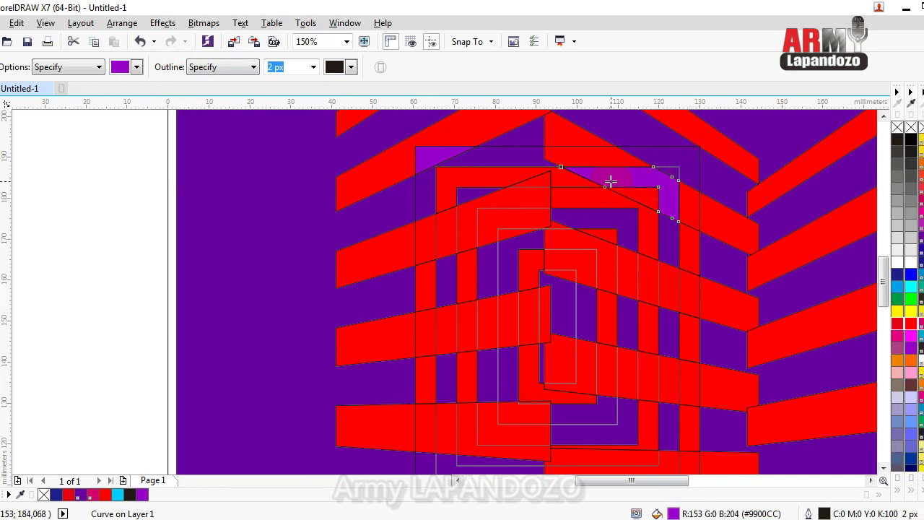
{"action": "left_click", "coordinate": [537, 181]}
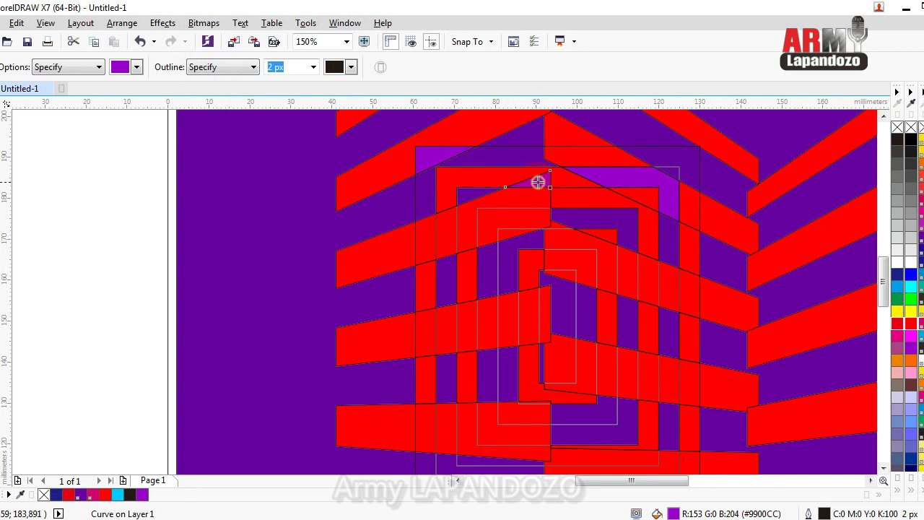
{"action": "left_click", "coordinate": [492, 225]}
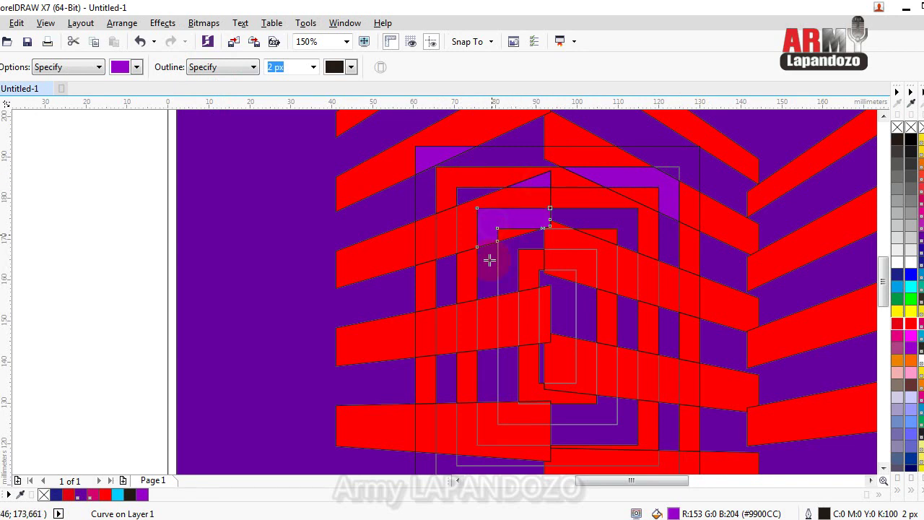
{"action": "left_click", "coordinate": [565, 258]}
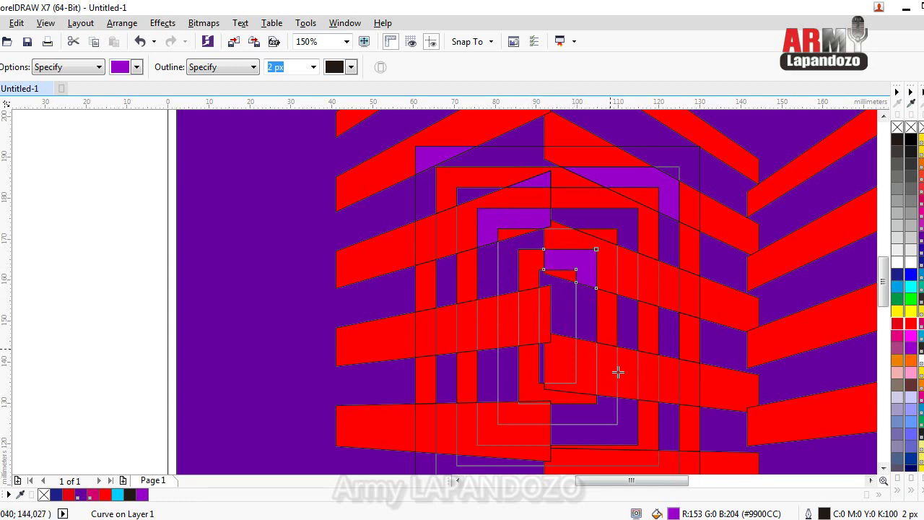
Step: Fill purple the innermost frame's interior and the three alternating bands to its right along the right-hand red stripe crossing its lower part
{"action": "left_click", "coordinate": [610, 368]}
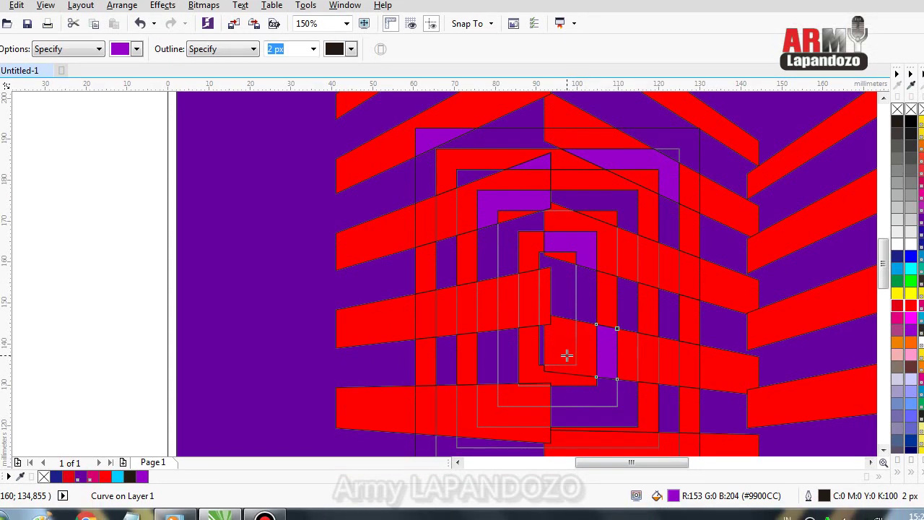
{"action": "left_click", "coordinate": [567, 355]}
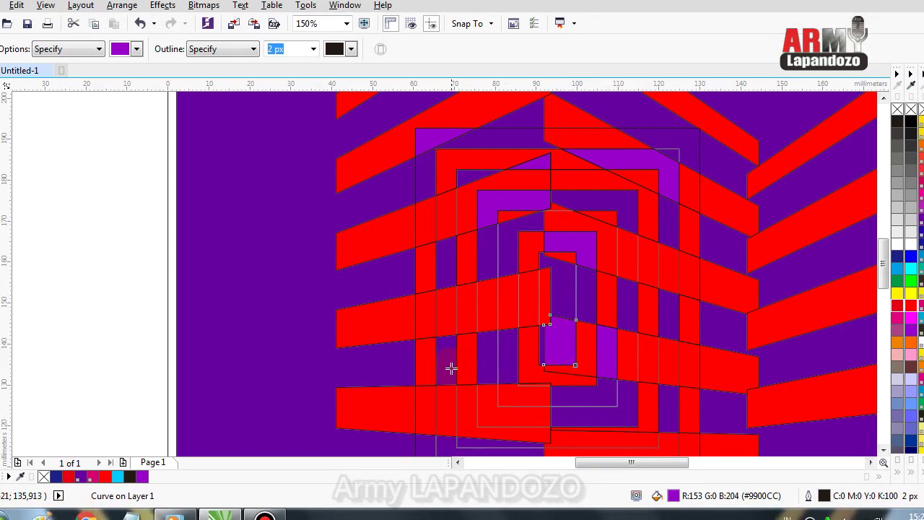
{"action": "left_click", "coordinate": [645, 363]}
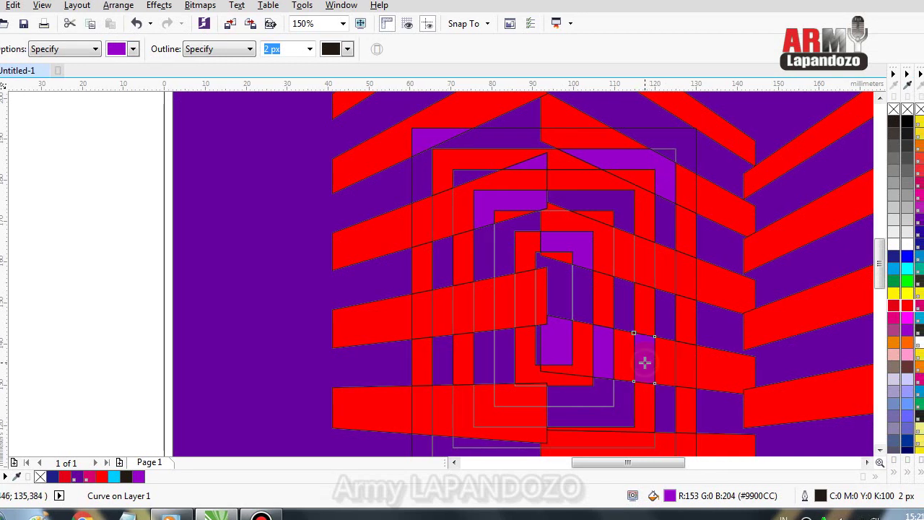
{"action": "left_click", "coordinate": [686, 368]}
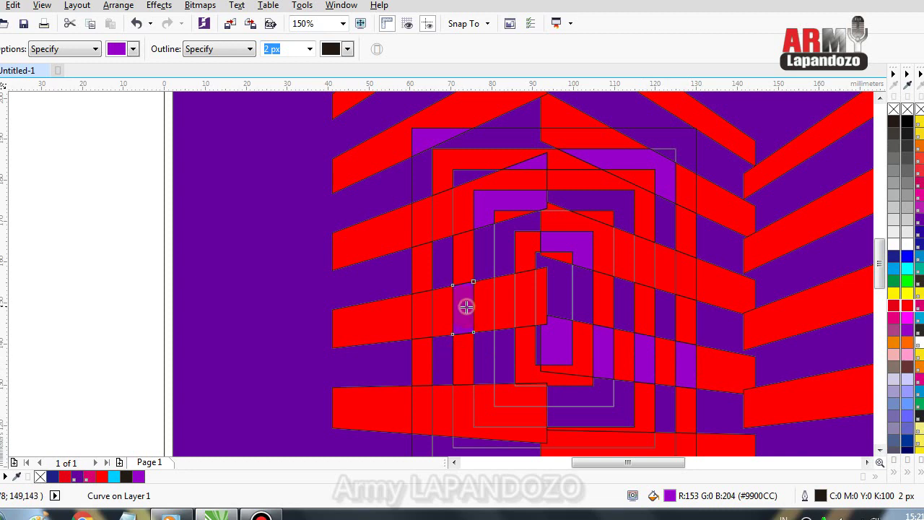
Step: Fill purple the band between the two outermost frames on the third and fourth left stripes
{"action": "left_click", "coordinate": [422, 311]}
{"action": "left_click", "coordinate": [420, 222]}
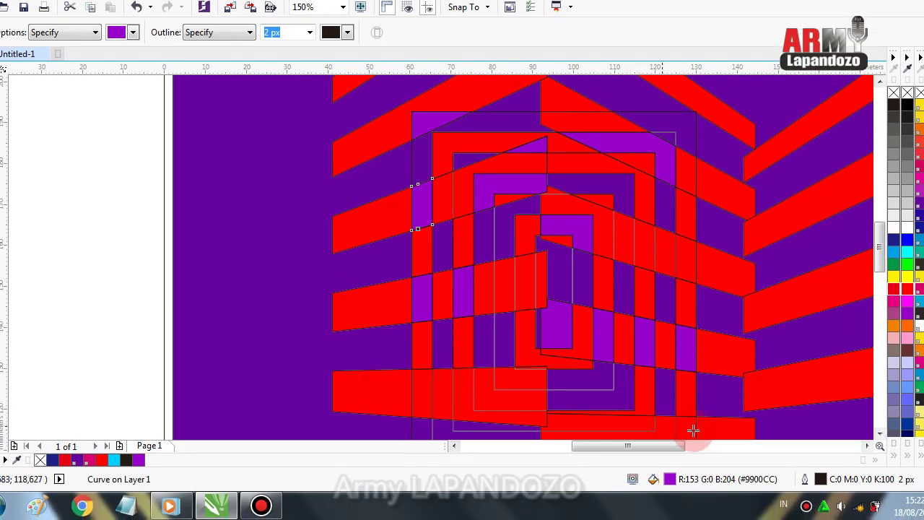
Step: Fill purple the fourth-to-fifth frame band and the band between the two outermost frames on the fifth left stripe
{"action": "scroll", "coordinate": [848, 439], "scroll_direction": "down", "scroll_amount": 3}
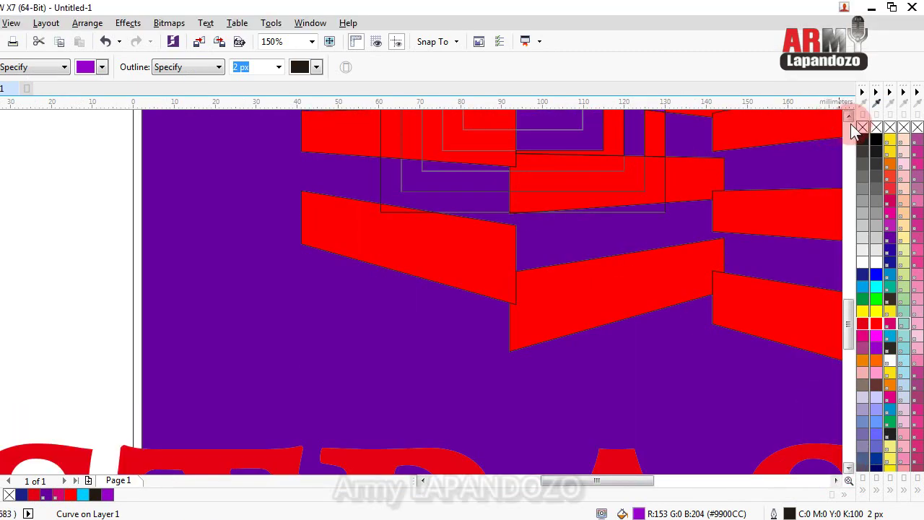
{"action": "scroll", "coordinate": [850, 121], "scroll_direction": "up", "scroll_amount": 3}
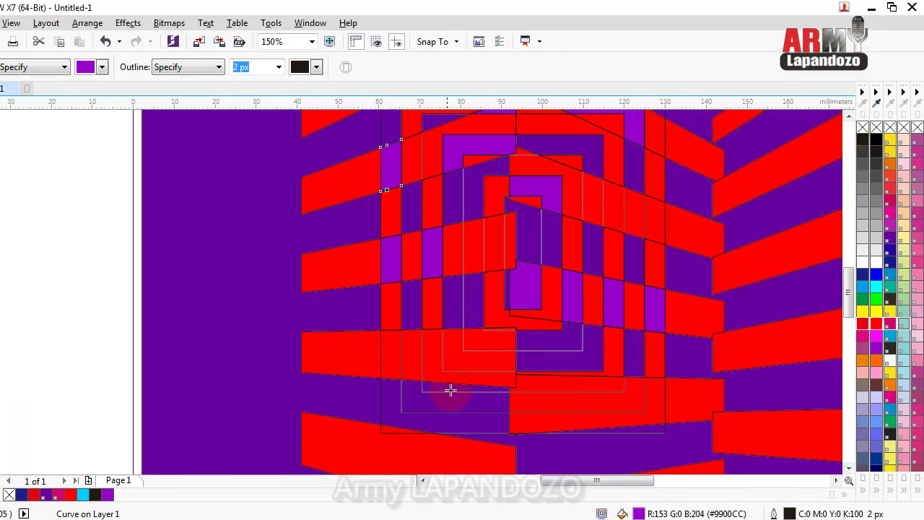
{"action": "left_click", "coordinate": [469, 357]}
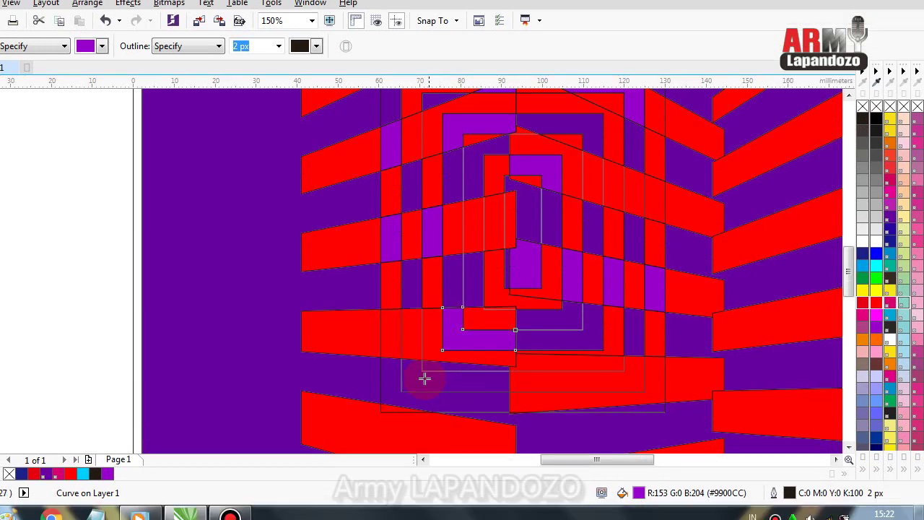
{"action": "left_click", "coordinate": [389, 337]}
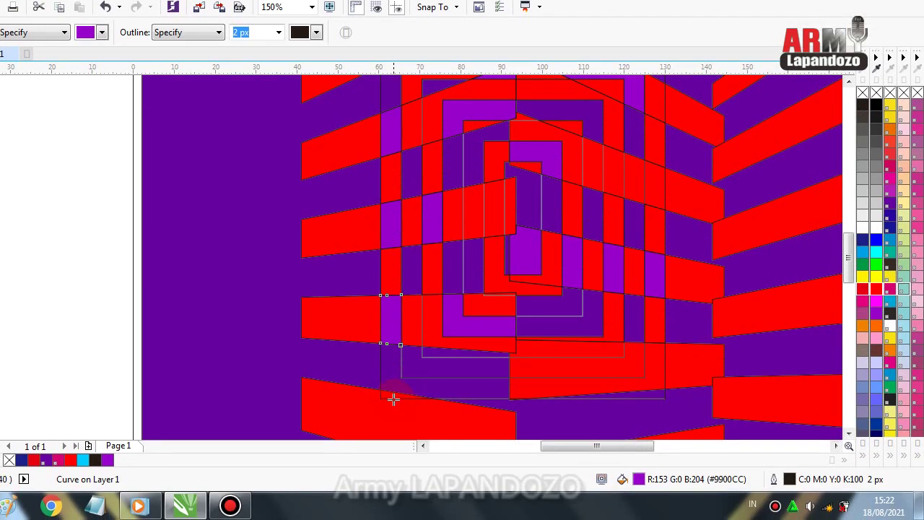
Step: Fill purple the stripe sliver in the outermost frame's bottom-left corner and the bottom-right band between the second and third frames
{"action": "left_click", "coordinate": [452, 405]}
{"action": "key", "text": "ctrl+z"}
{"action": "left_click", "coordinate": [391, 395]}
{"action": "left_click", "coordinate": [579, 371]}
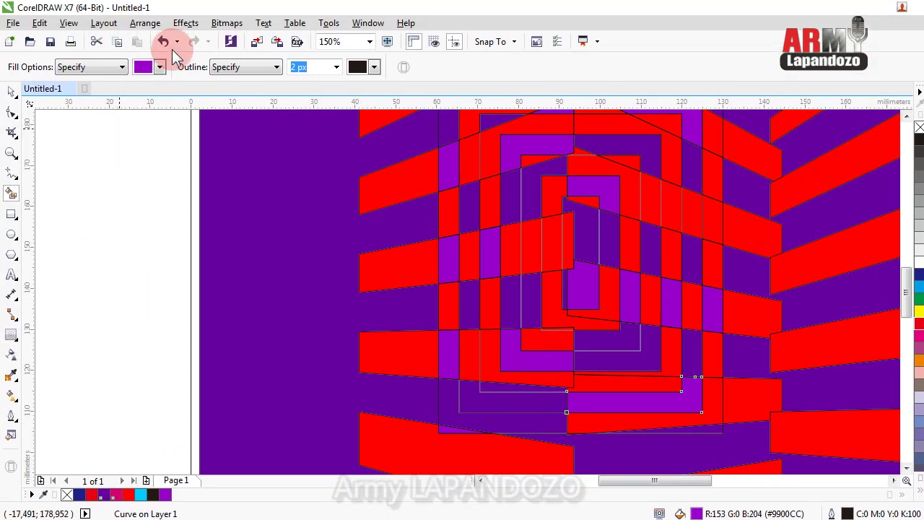
Step: Set the Smart Fill colour to red, try filling the violet sliver in the outermost frame's bottom-right corner, and undo the fill
{"action": "left_click", "coordinate": [160, 67]}
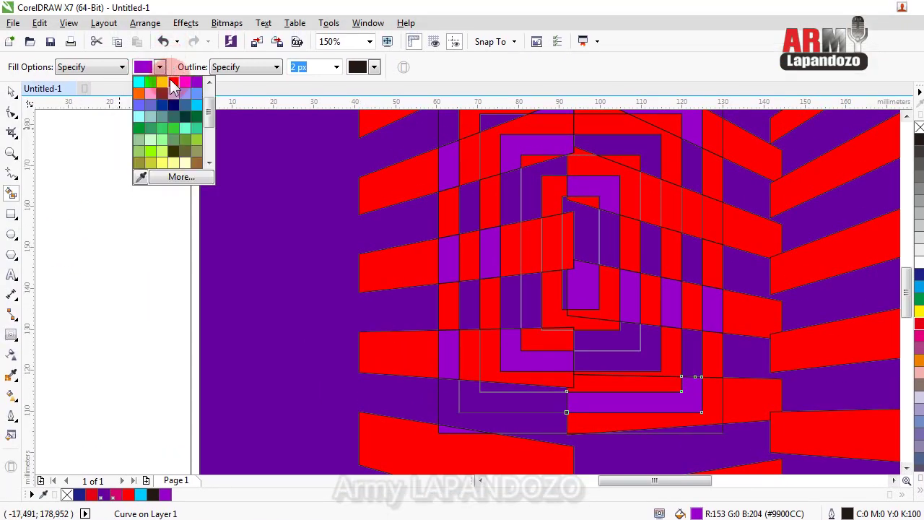
{"action": "left_click", "coordinate": [169, 78]}
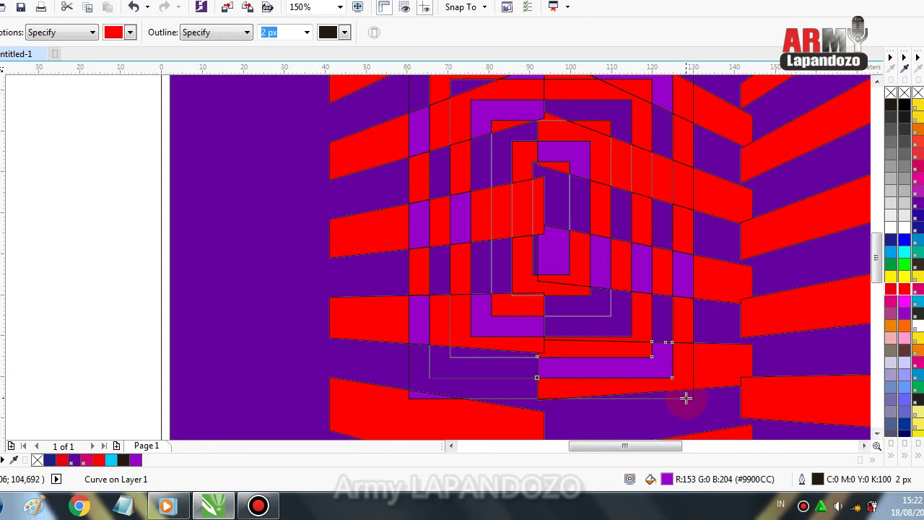
{"action": "left_click", "coordinate": [698, 428]}
{"action": "left_click", "coordinate": [568, 409]}
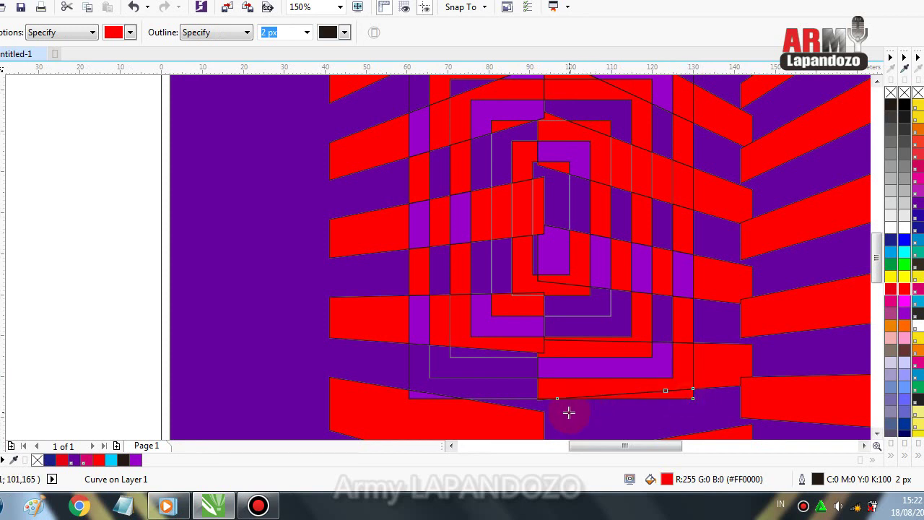
{"action": "key", "text": "ctrl+z"}
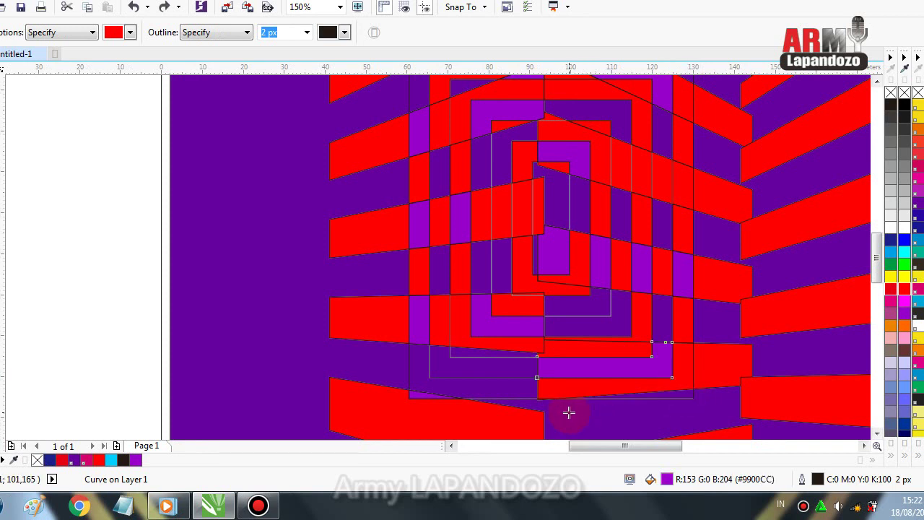
Step: Draw an unfilled rectangle about 31 mm wide and 112 mm tall over the inner ends of the right-hand stripes
{"action": "left_click", "coordinate": [160, 68]}
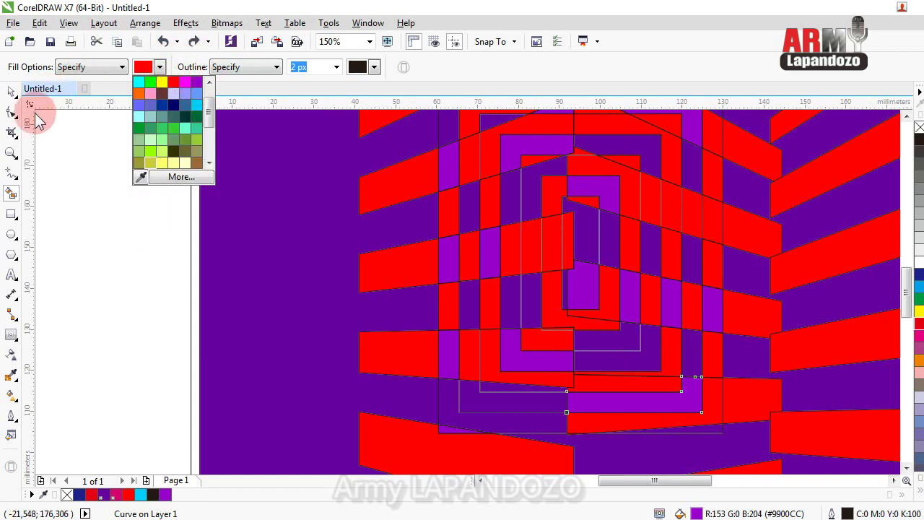
{"action": "left_click", "coordinate": [11, 91]}
{"action": "scroll", "coordinate": [116, 192], "scroll_direction": "down", "scroll_amount": 2}
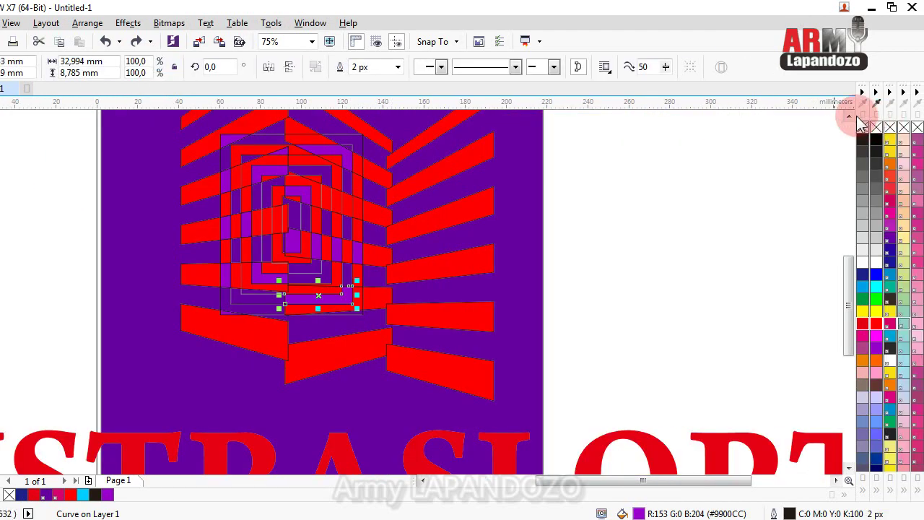
{"action": "left_click", "coordinate": [849, 116]}
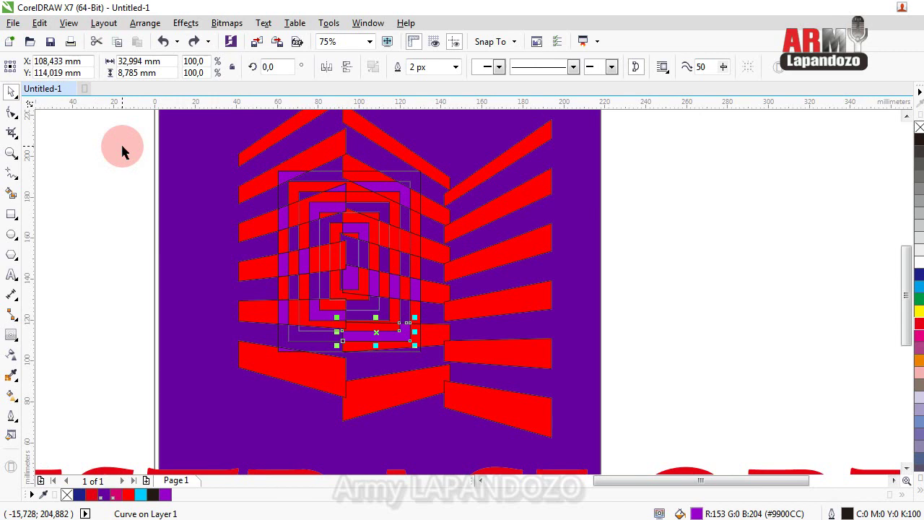
{"action": "left_click", "coordinate": [11, 214]}
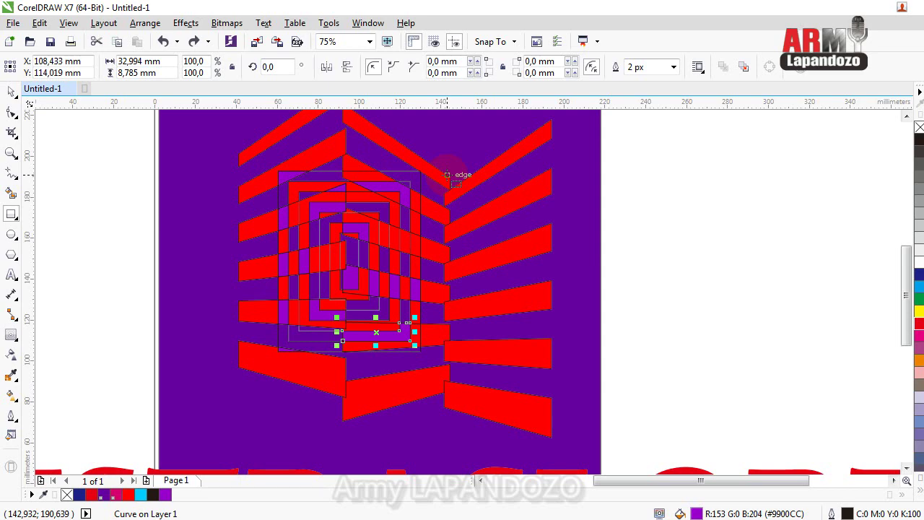
{"action": "mouse_move", "coordinate": [447, 175]}
{"action": "left_mouse_down"}
{"action": "mouse_move", "coordinate": [488, 407]}
{"action": "mouse_move", "coordinate": [489, 395]}
{"action": "mouse_move", "coordinate": [510, 385]}
{"action": "left_mouse_up"}
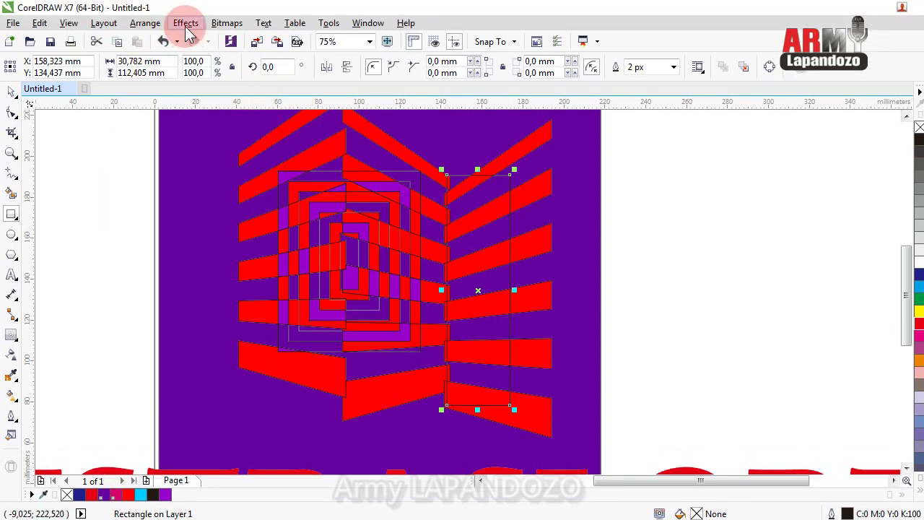
Step: Add perspective to the new rectangle, moving its top-right corner down and bottom-right corner up so the right side is shorter
{"action": "left_click", "coordinate": [189, 33]}
{"action": "left_click", "coordinate": [233, 223]}
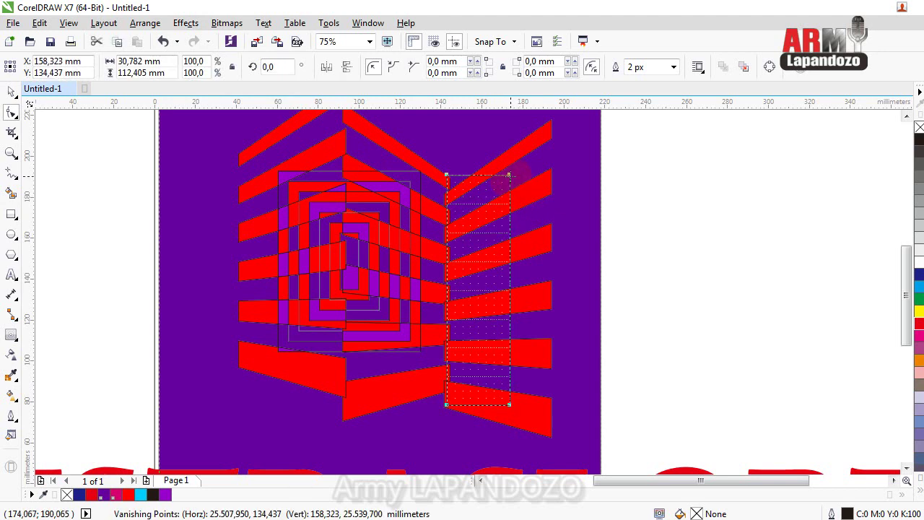
{"action": "left_click_drag", "start_coordinate": [509, 180], "coordinate": [509, 214]}
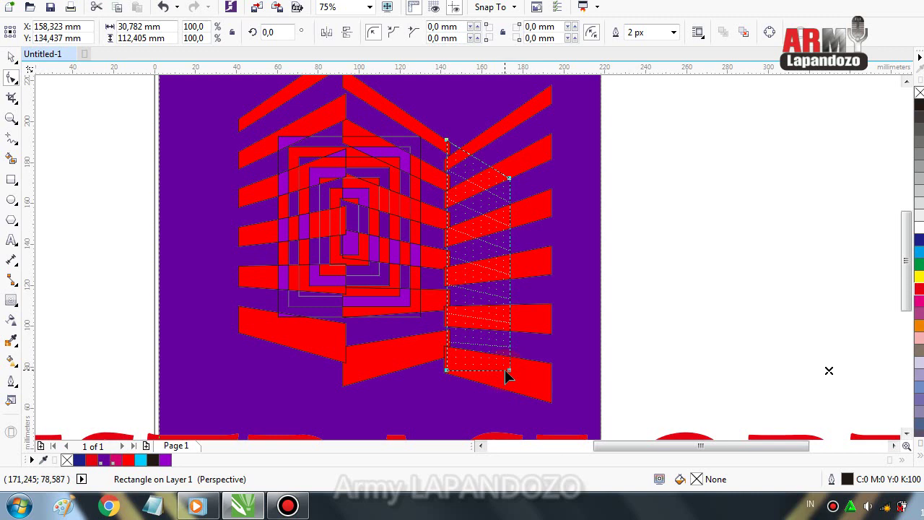
{"action": "left_click_drag", "start_coordinate": [509, 370], "coordinate": [513, 340]}
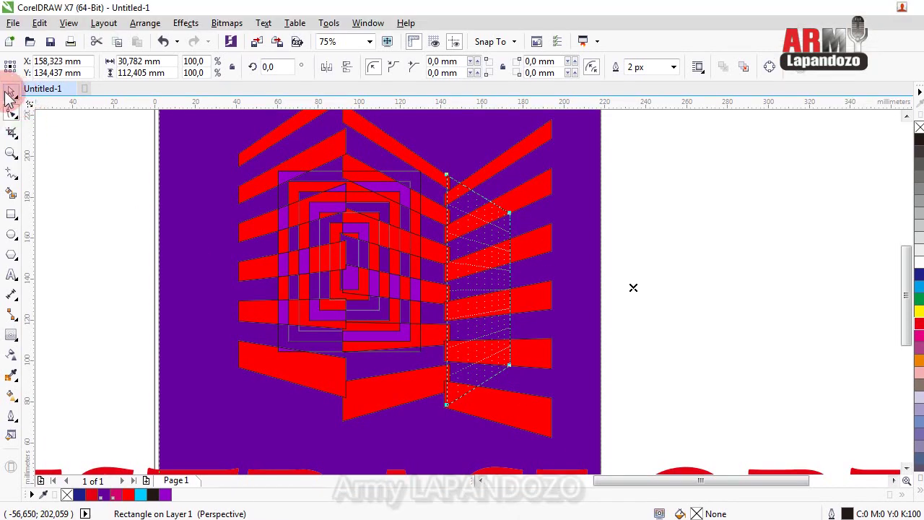
{"action": "left_click", "coordinate": [12, 57]}
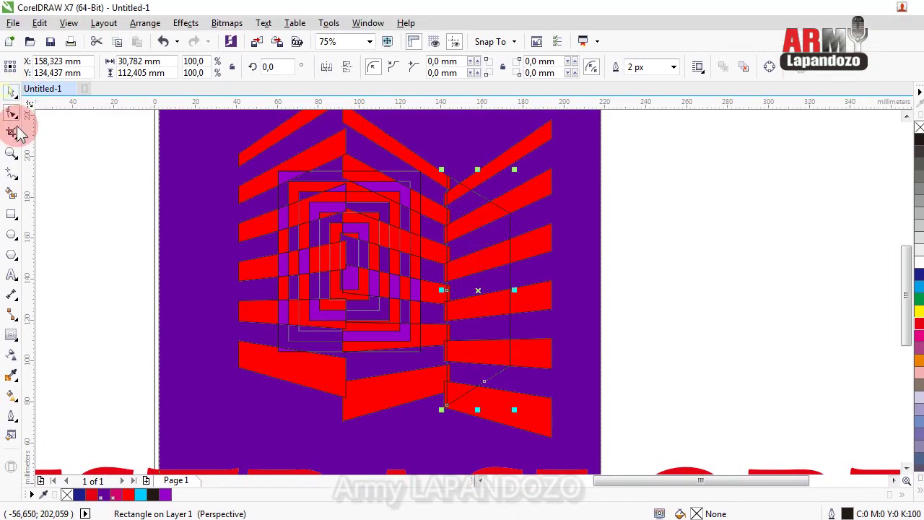
Step: Apply an inside contour of 2 steps with a 5,04 mm offset to the perspective shape and deselect it
{"action": "key", "text": "ctrl+a"}
{"action": "left_click", "coordinate": [11, 334]}
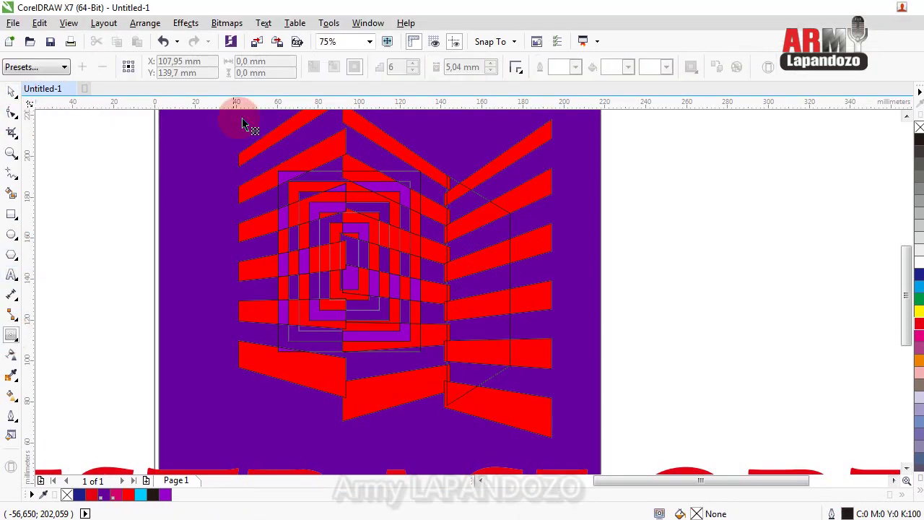
{"action": "left_click", "coordinate": [512, 231]}
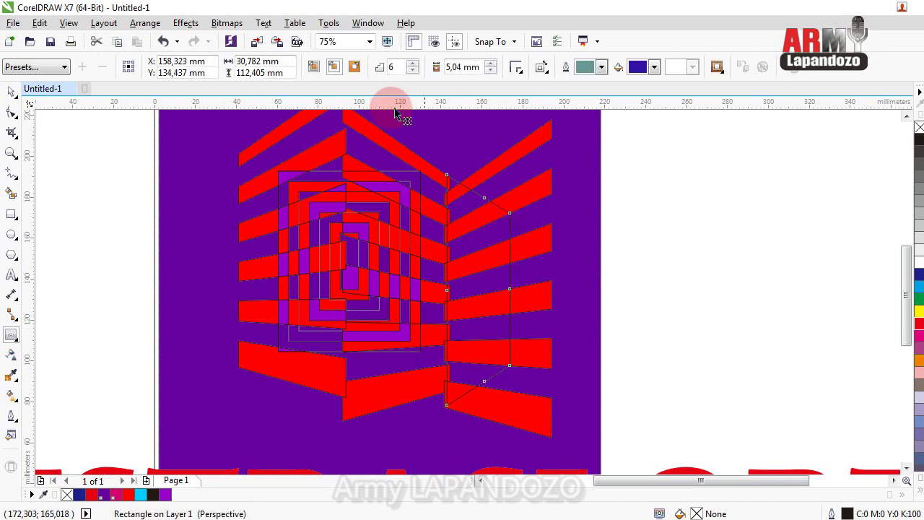
{"action": "left_click", "coordinate": [335, 66]}
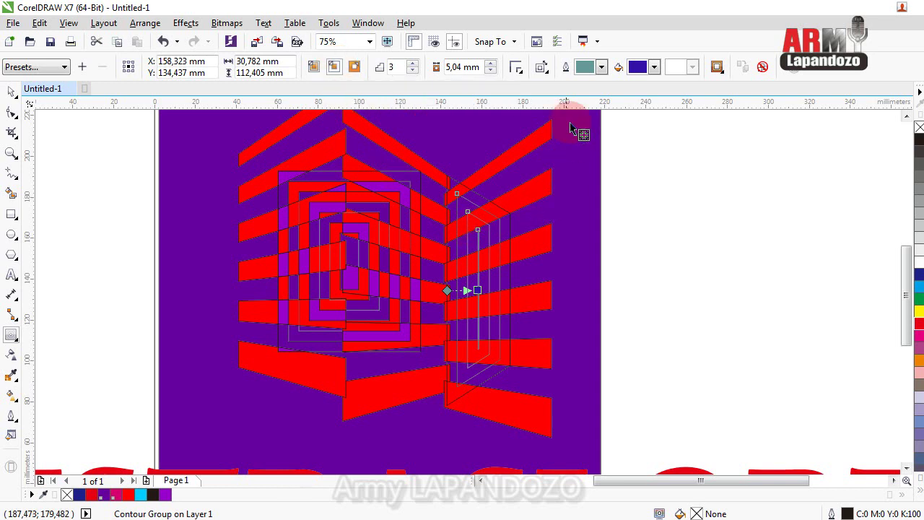
{"action": "left_click", "coordinate": [415, 72]}
{"action": "left_click", "coordinate": [415, 72]}
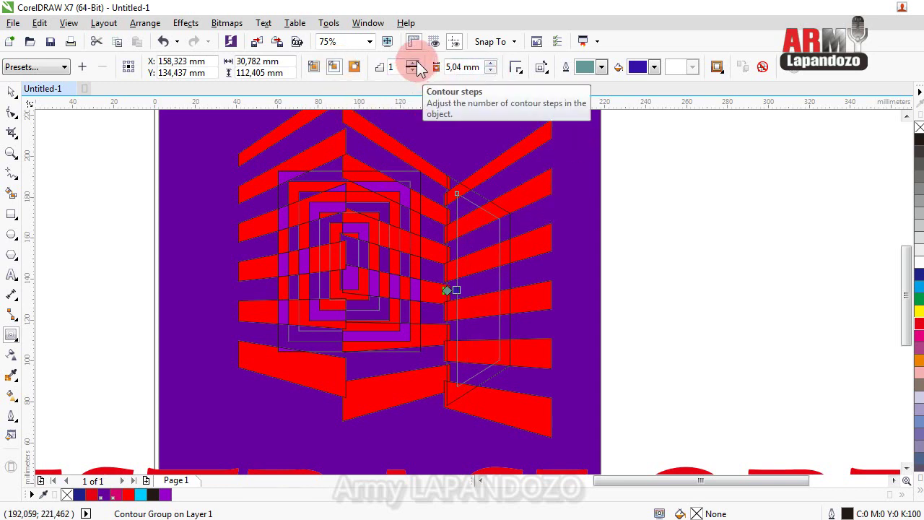
{"action": "left_click", "coordinate": [412, 63]}
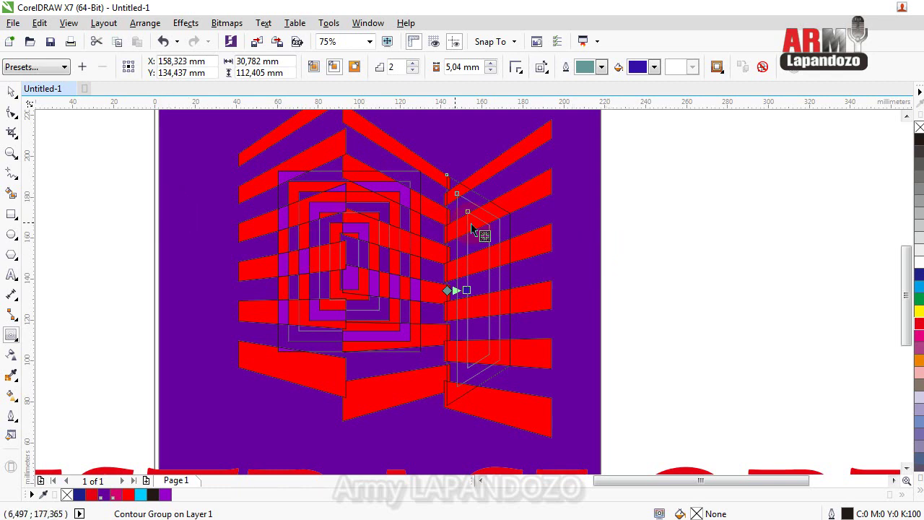
{"action": "left_click", "coordinate": [11, 92]}
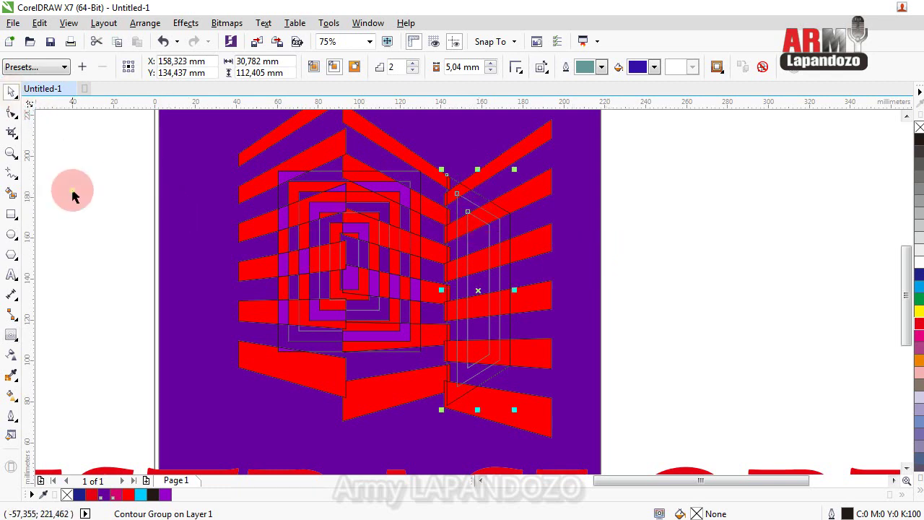
{"action": "left_click", "coordinate": [72, 192]}
{"action": "left_click", "coordinate": [130, 90]}
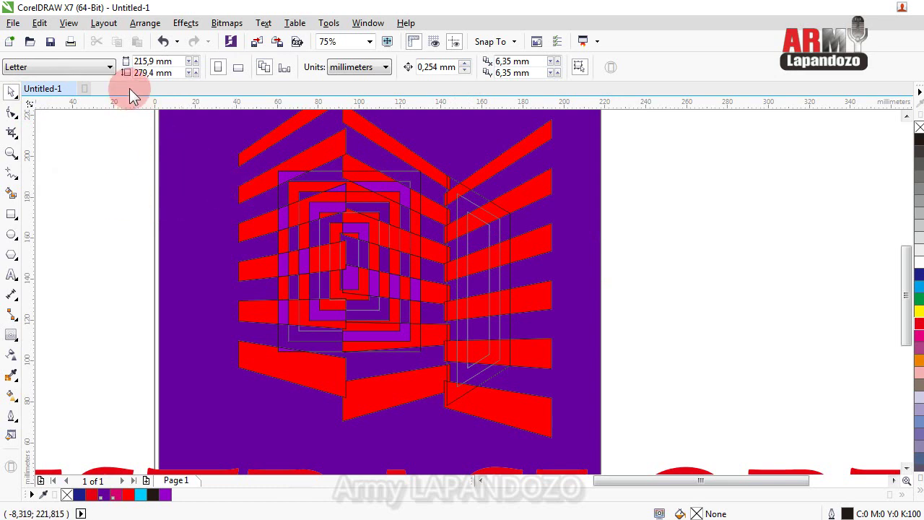
Step: Set the Smart Fill colour to cyan and fill alternating frame regions in the violet gaps between the first, second and third right stripes
{"action": "left_click", "coordinate": [11, 194]}
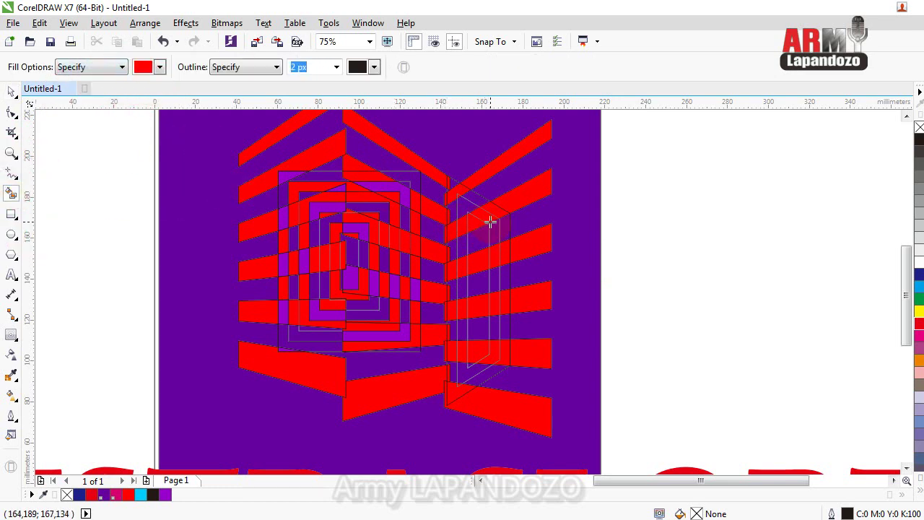
{"action": "left_click", "coordinate": [186, 103]}
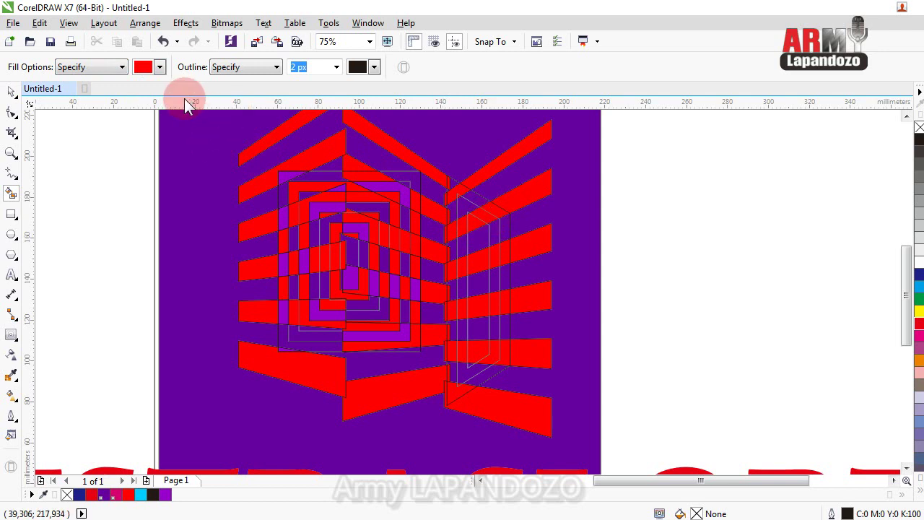
{"action": "left_click", "coordinate": [162, 68]}
{"action": "left_click", "coordinate": [140, 81]}
{"action": "scroll", "coordinate": [497, 227], "scroll_direction": "up", "scroll_amount": 1}
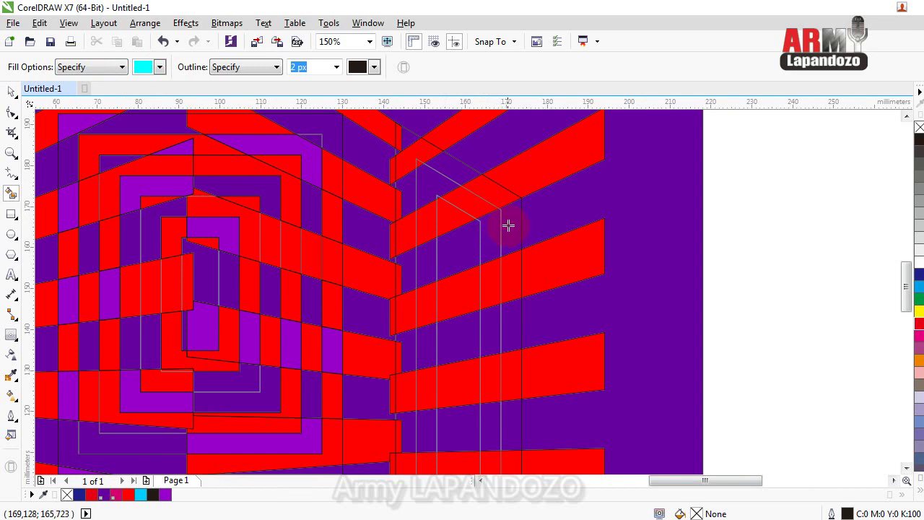
{"action": "left_click", "coordinate": [508, 228]}
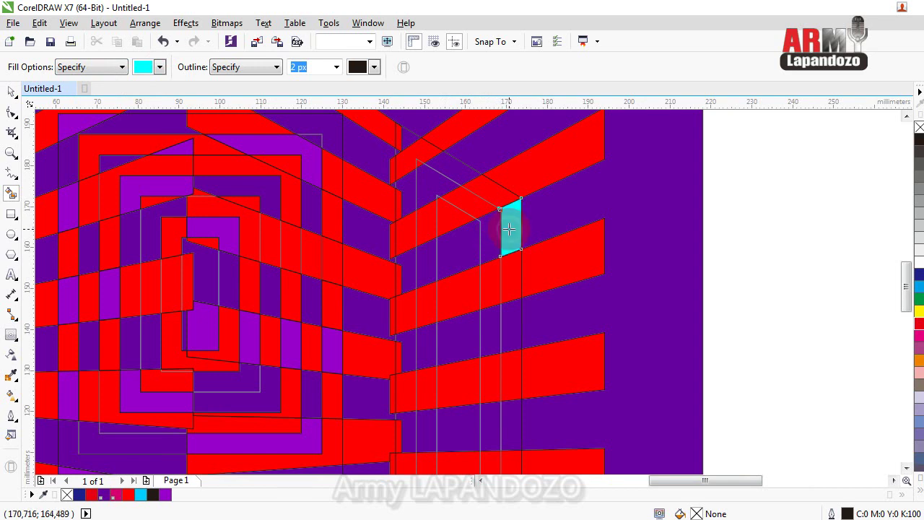
{"action": "left_click", "coordinate": [458, 246]}
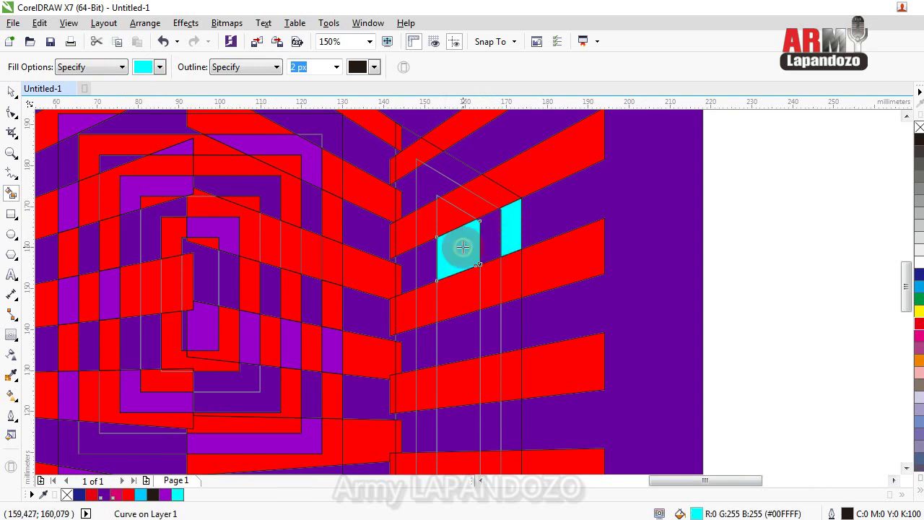
{"action": "left_click", "coordinate": [408, 269]}
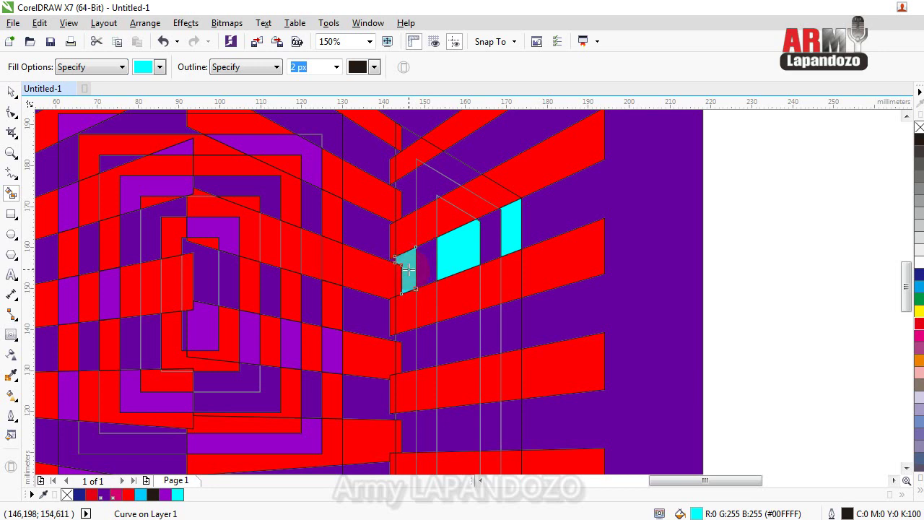
{"action": "left_click", "coordinate": [407, 186]}
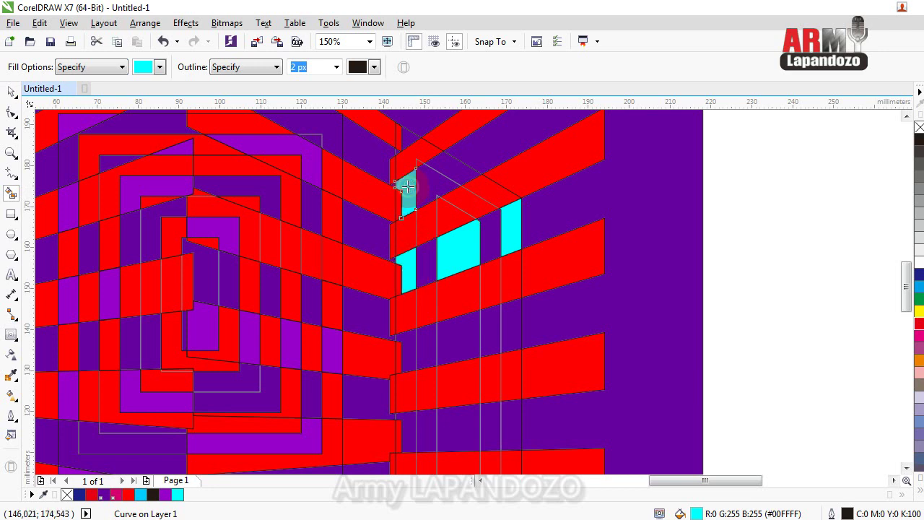
{"action": "left_click", "coordinate": [447, 165]}
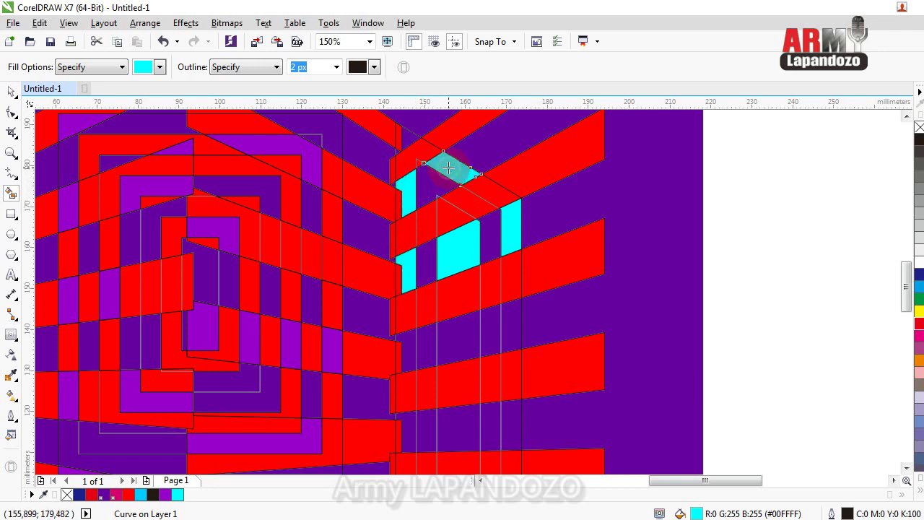
Step: Fill cyan the outer band and centre regions of the perspective frame in the violet gaps between the third, fourth and fifth right stripes
{"action": "left_click", "coordinate": [510, 329]}
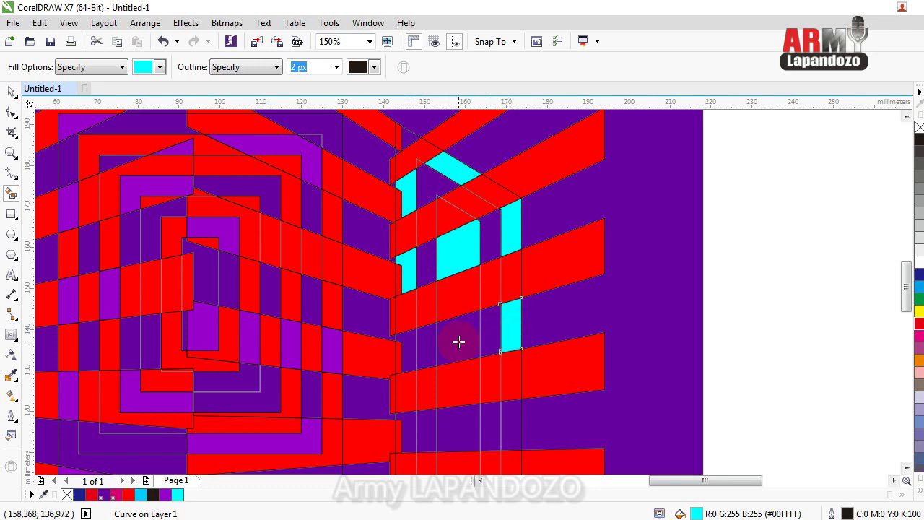
{"action": "left_click", "coordinate": [455, 341]}
{"action": "left_click", "coordinate": [407, 349]}
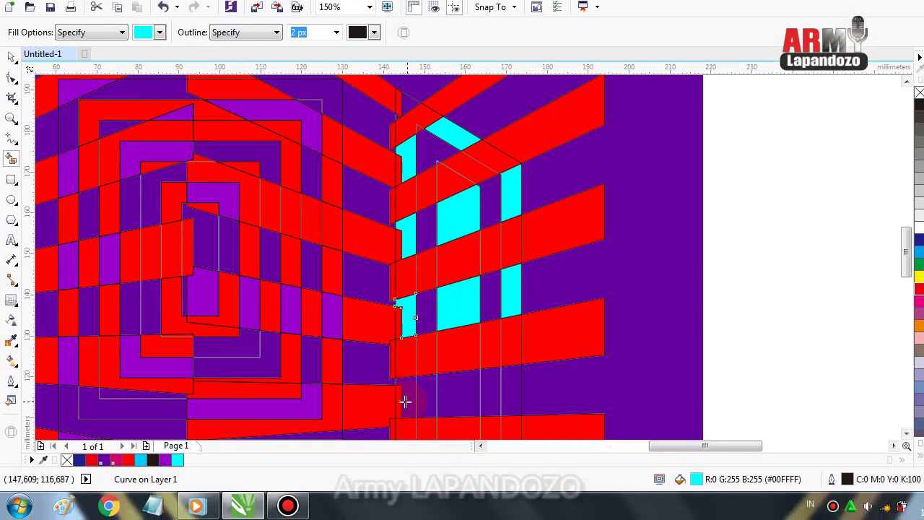
{"action": "left_click", "coordinate": [405, 434]}
{"action": "left_click", "coordinate": [452, 401]}
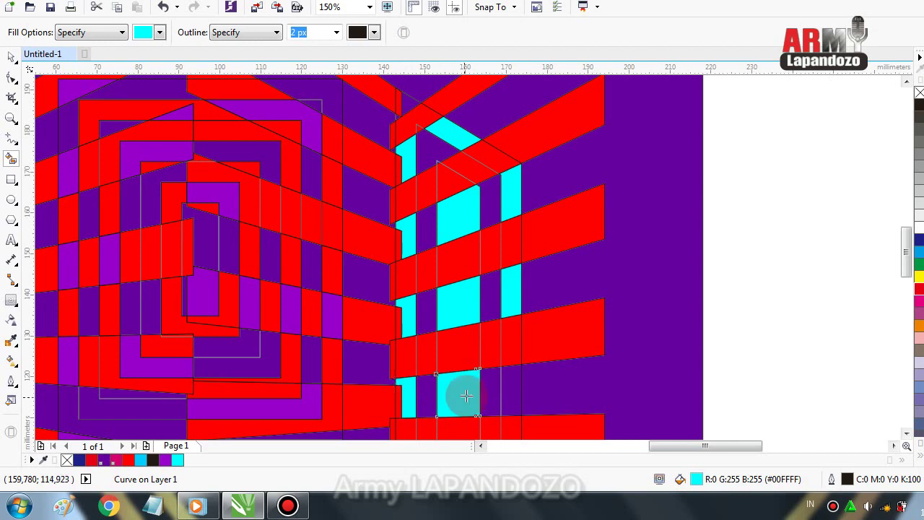
{"action": "left_click", "coordinate": [510, 396]}
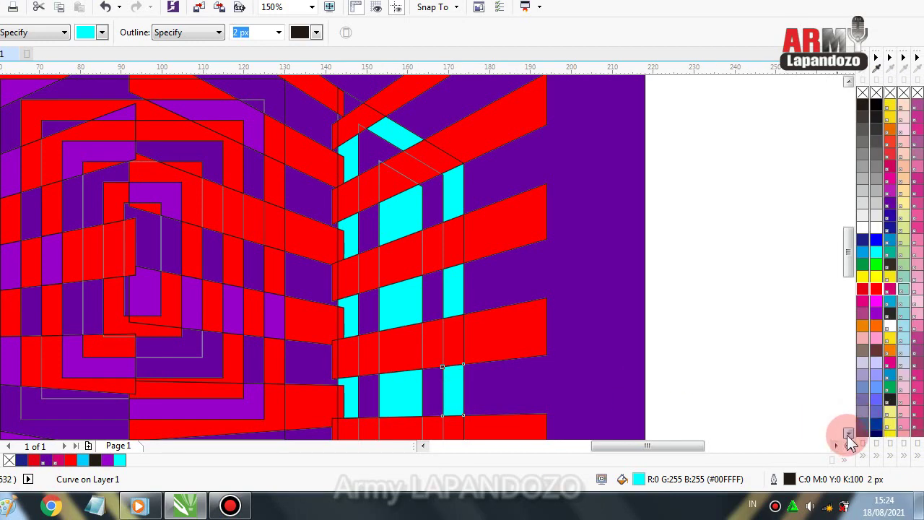
Step: Fill cyan the inner frame band below the fifth right stripe and the outer band's top-left corner above the first right stripe
{"action": "left_click", "coordinate": [848, 434]}
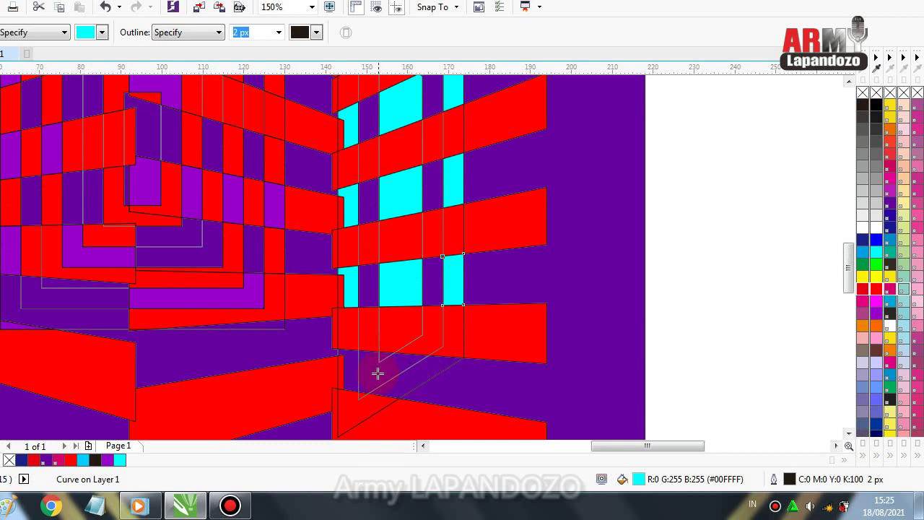
{"action": "left_click", "coordinate": [370, 376]}
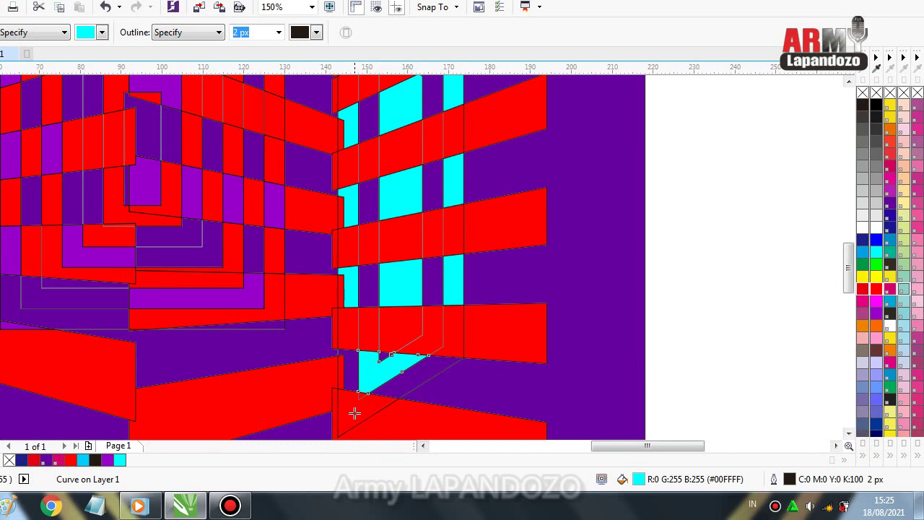
{"action": "left_click", "coordinate": [791, 97]}
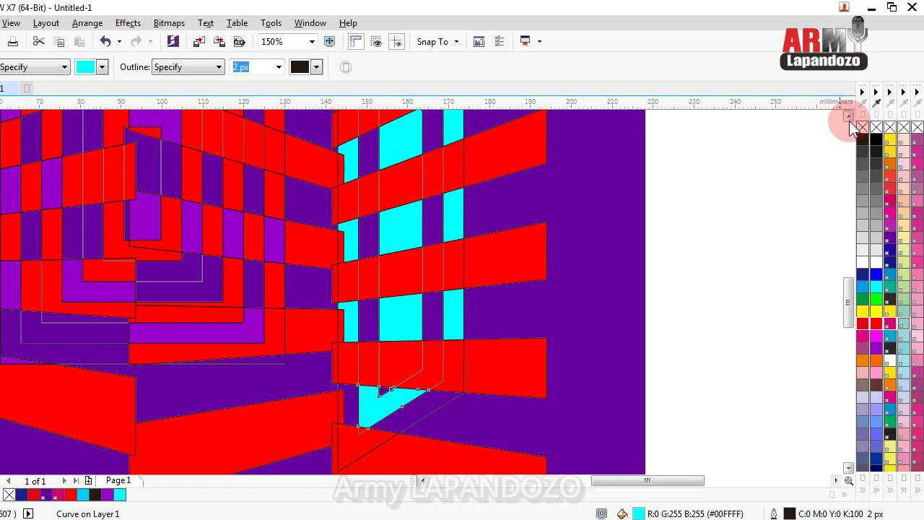
{"action": "left_click", "coordinate": [847, 116]}
{"action": "left_click", "coordinate": [847, 116]}
{"action": "left_click", "coordinate": [847, 116]}
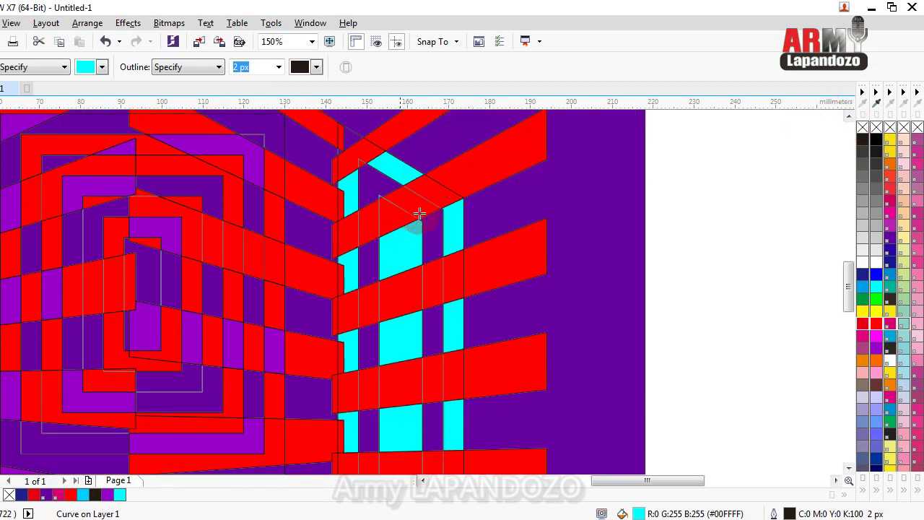
{"action": "left_click", "coordinate": [351, 138]}
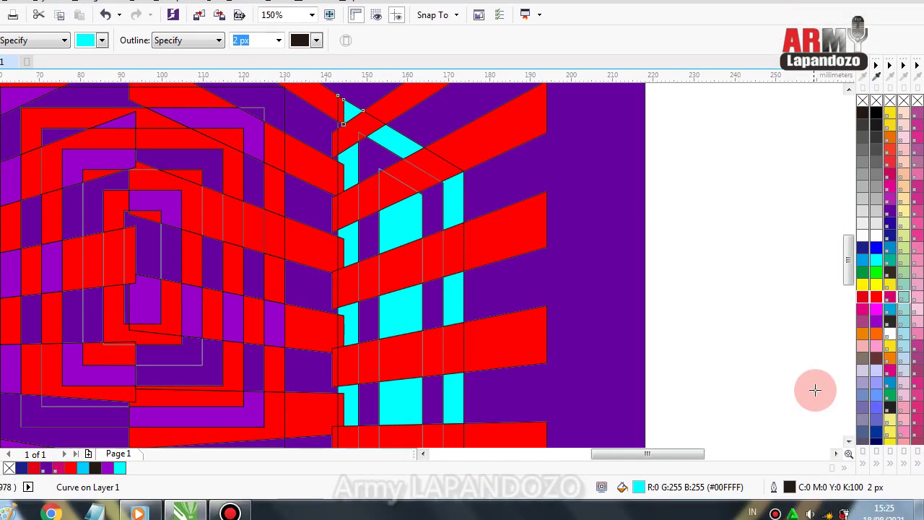
Step: Undo the latest cyan fills in the perspective frame, including the inner band below the fifth right stripe
{"action": "left_click", "coordinate": [847, 435]}
{"action": "left_click", "coordinate": [848, 435]}
{"action": "left_click", "coordinate": [848, 435]}
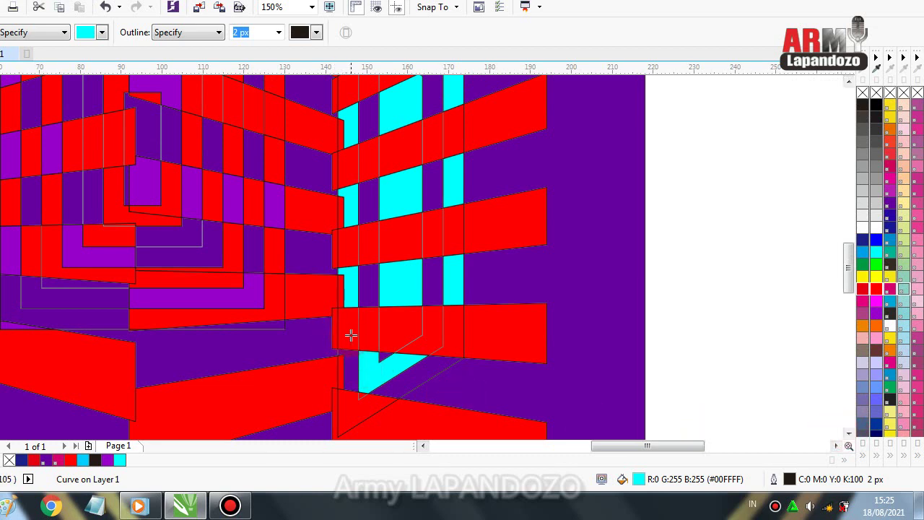
{"action": "left_click", "coordinate": [355, 361]}
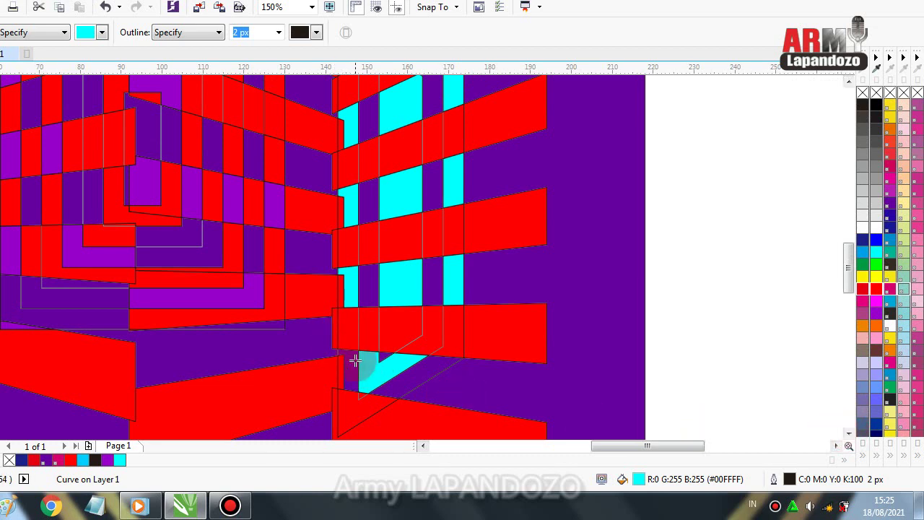
{"action": "left_click", "coordinate": [395, 378]}
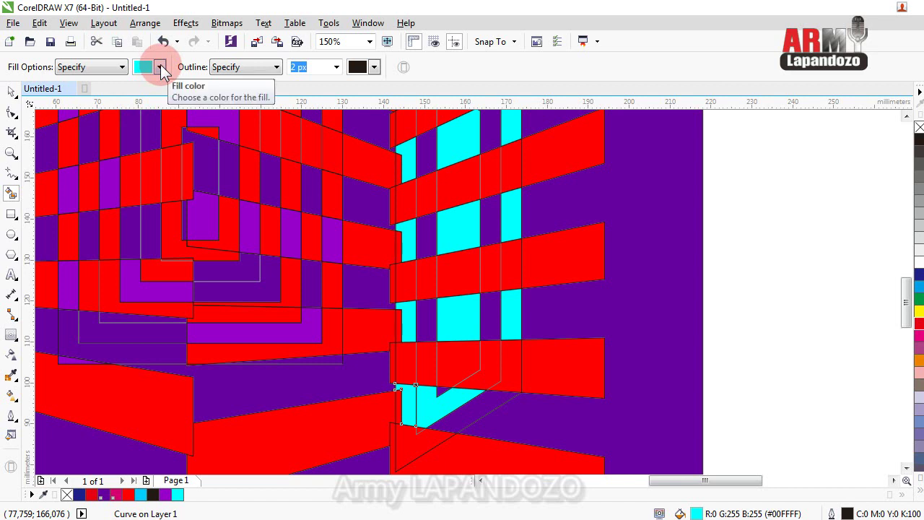
{"action": "key", "text": "ctrl+z"}
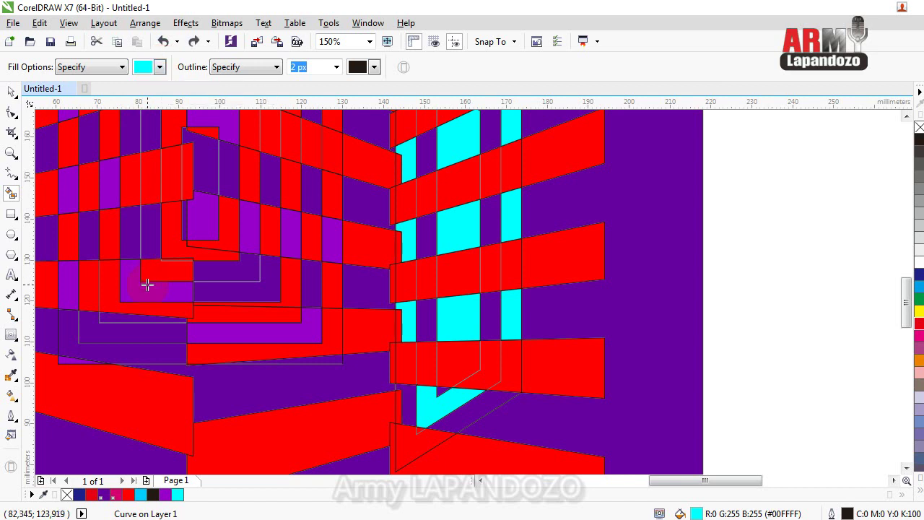
{"action": "key", "text": "ctrl+z"}
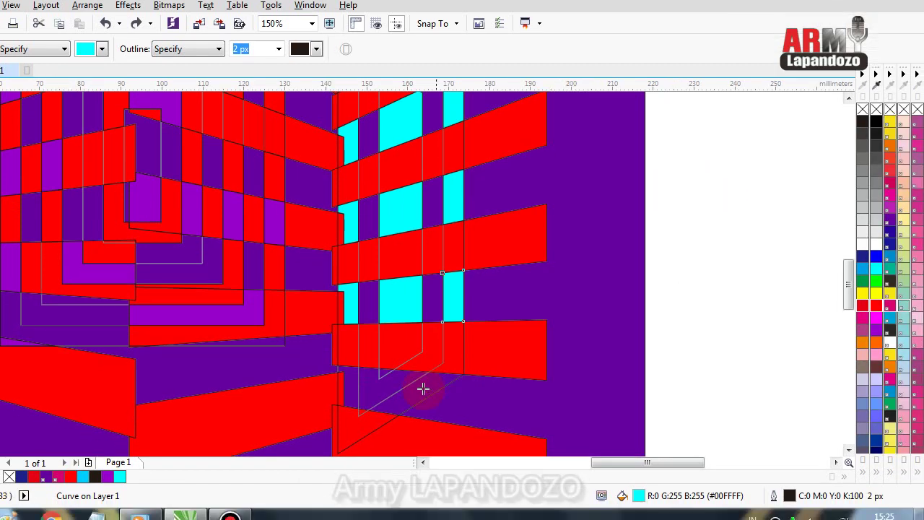
Step: Smart-fill cyan the outer band's left and slanted bottom sections and the centre tip of the perspective frame below the fifth right stripe
{"action": "left_click", "coordinate": [352, 388]}
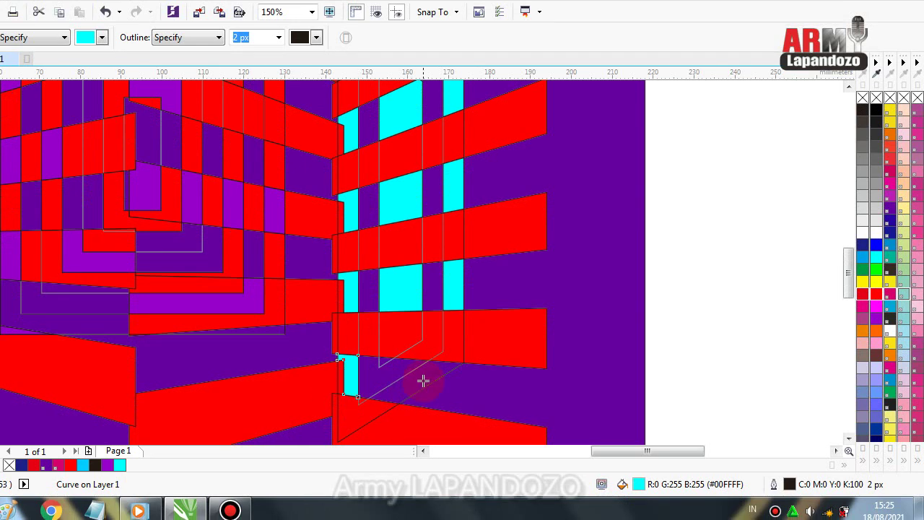
{"action": "left_click", "coordinate": [386, 359]}
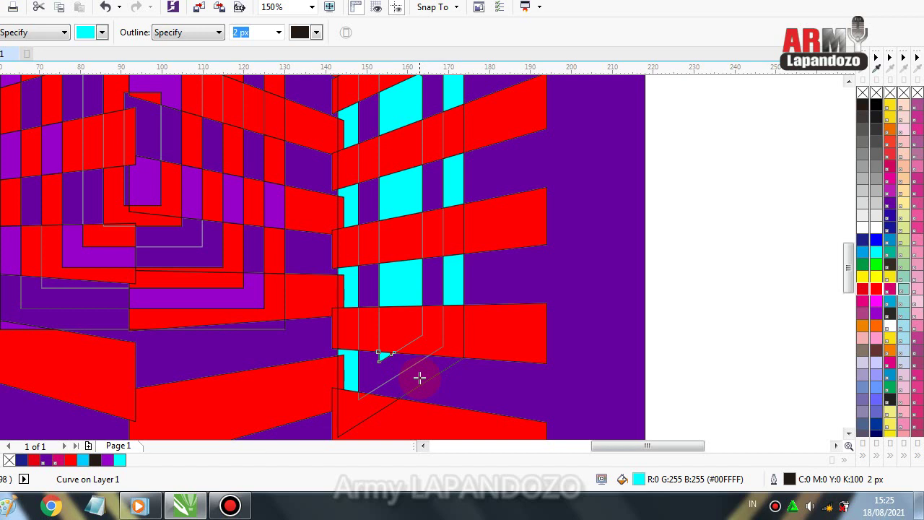
{"action": "left_click", "coordinate": [419, 377]}
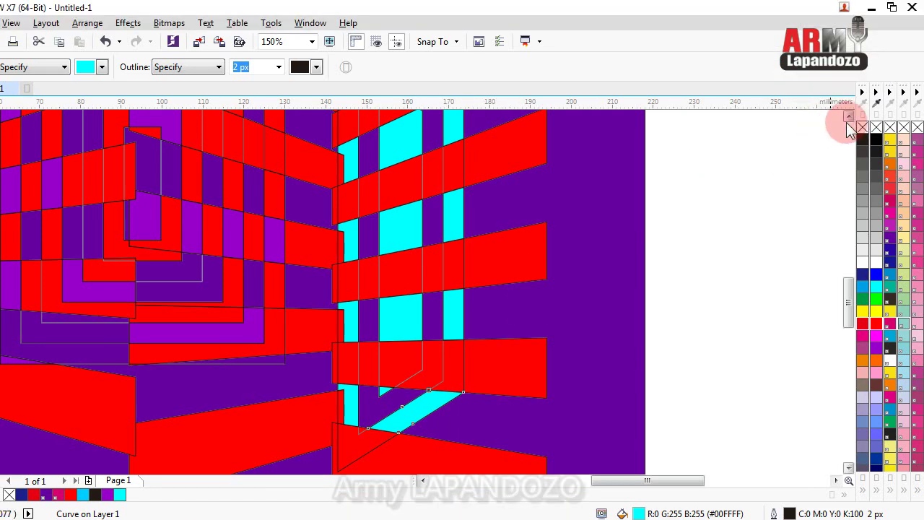
Step: Set the Smart Fill colour to red and fill the inner band's right-side segments in the gaps between the second and fifth right stripes
{"action": "left_click", "coordinate": [848, 117]}
{"action": "left_click", "coordinate": [848, 117]}
{"action": "left_click", "coordinate": [848, 117]}
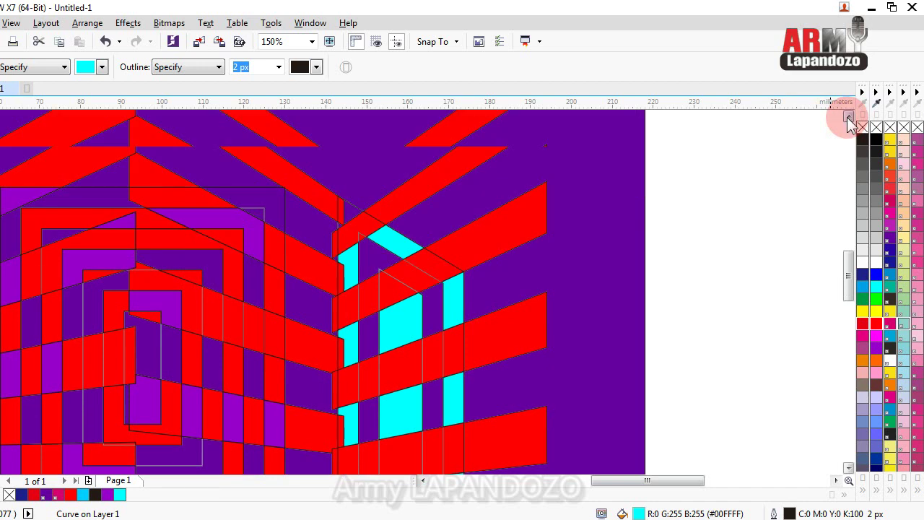
{"action": "left_click", "coordinate": [848, 117]}
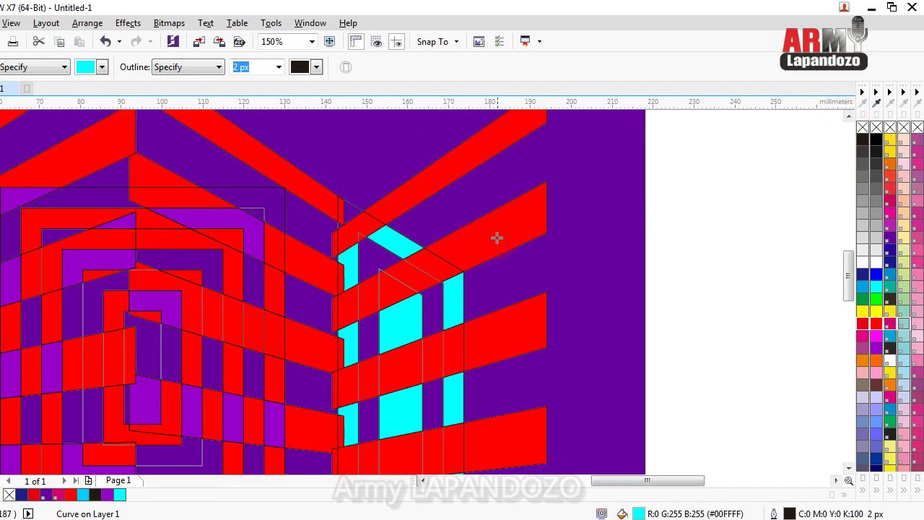
{"action": "scroll", "coordinate": [495, 238], "scroll_direction": "down", "scroll_amount": 2}
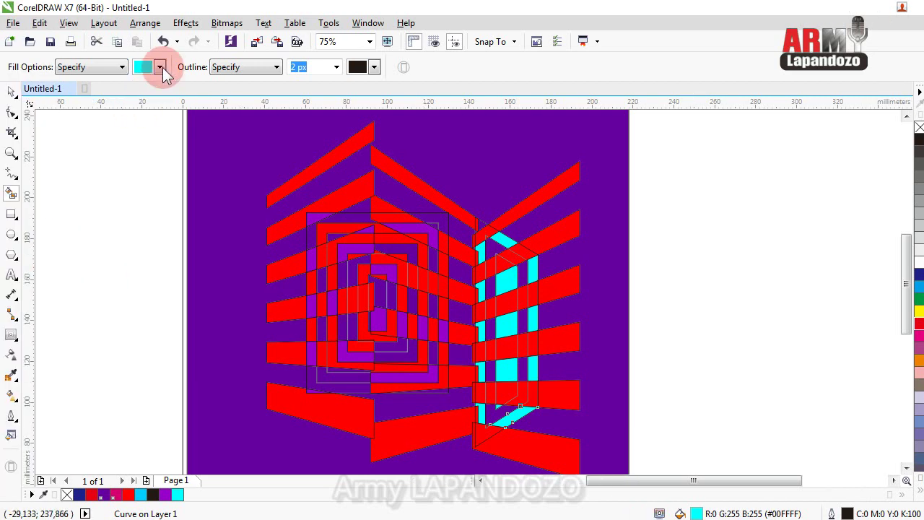
{"action": "left_click", "coordinate": [102, 66]}
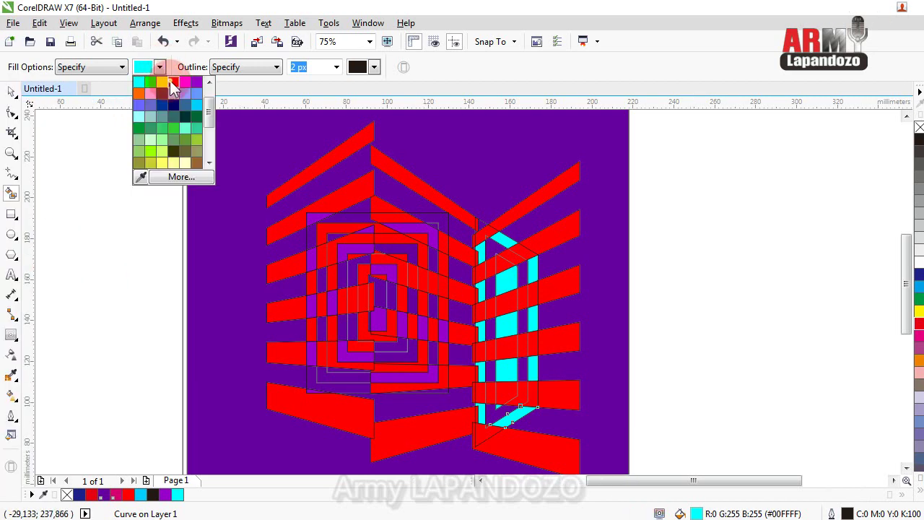
{"action": "left_click", "coordinate": [171, 81]}
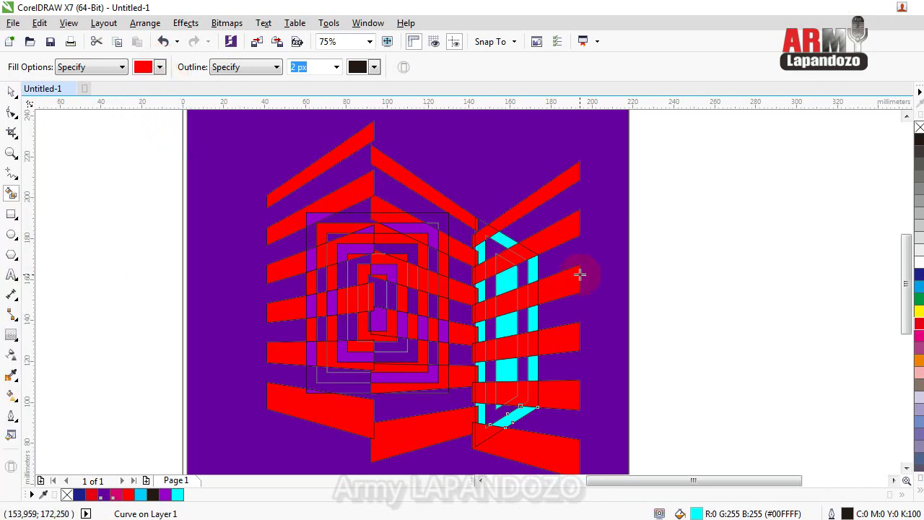
{"action": "left_click", "coordinate": [521, 271]}
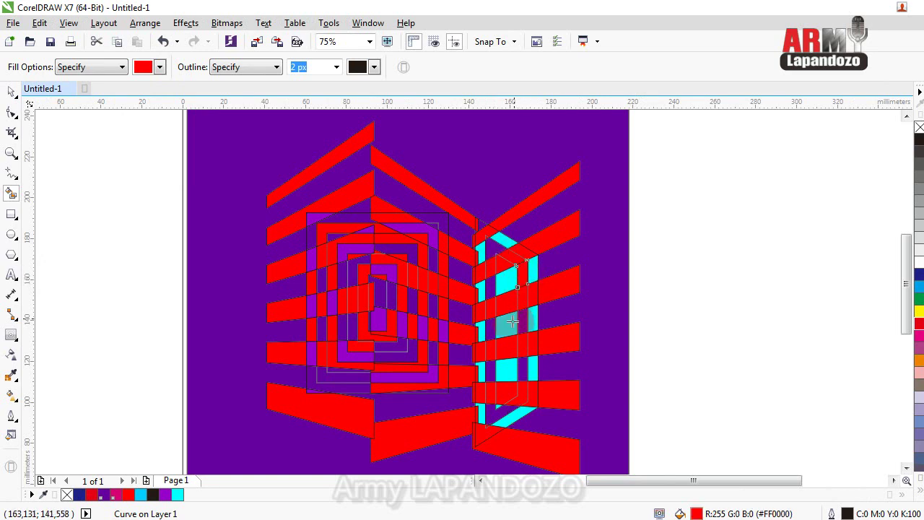
{"action": "left_click", "coordinate": [514, 322]}
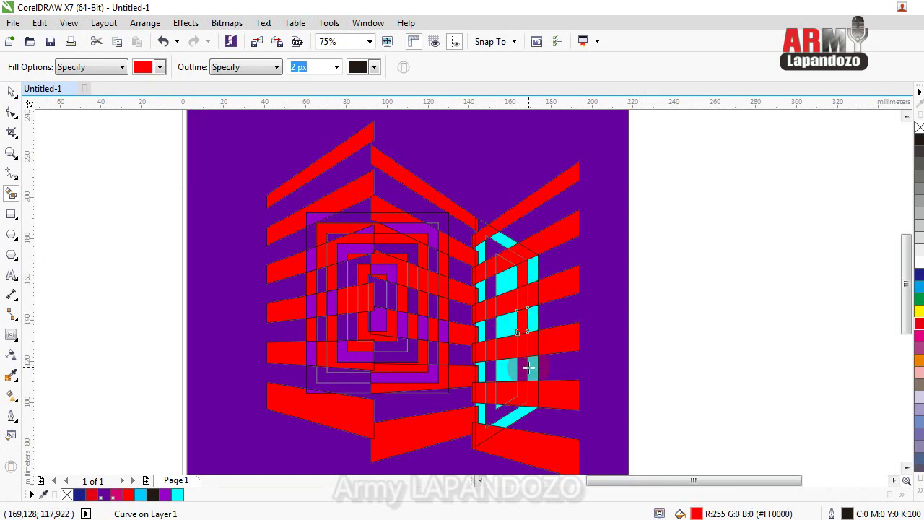
{"action": "left_click", "coordinate": [525, 366]}
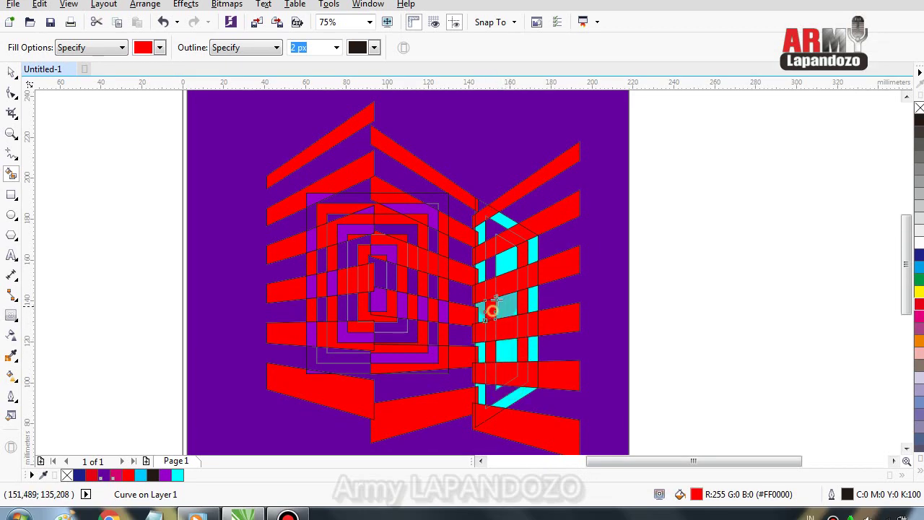
Step: Fill red the perspective frame's inner band segments along its left side, in the first stripe gap and below the fifth stripe
{"action": "left_click", "coordinate": [493, 307]}
{"action": "left_click", "coordinate": [490, 273]}
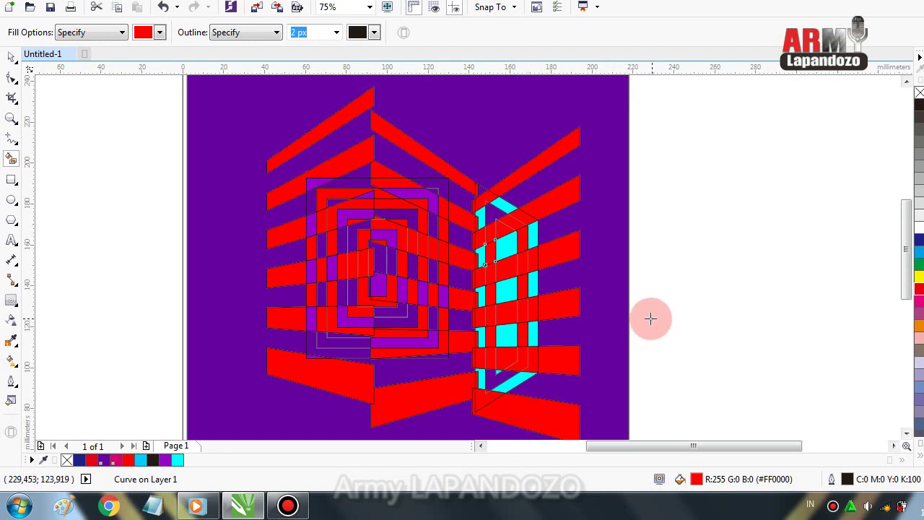
{"action": "left_click", "coordinate": [494, 215]}
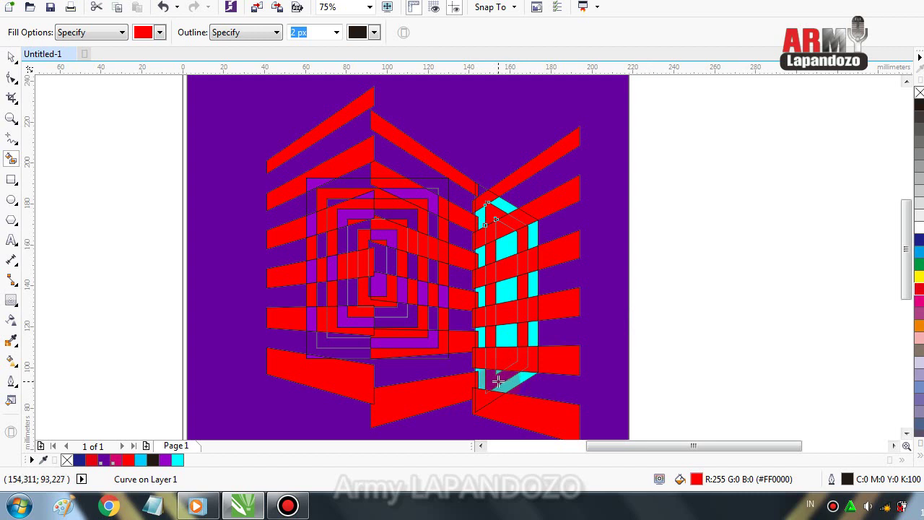
{"action": "left_click", "coordinate": [498, 381]}
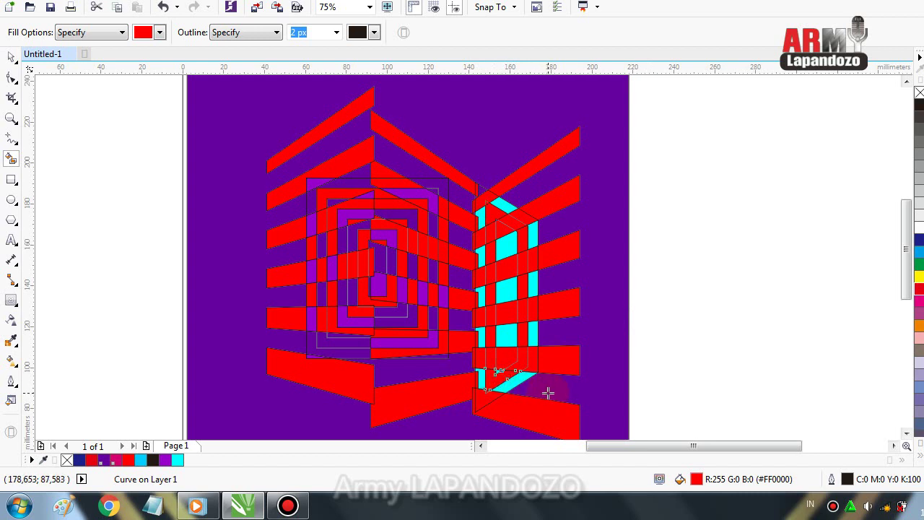
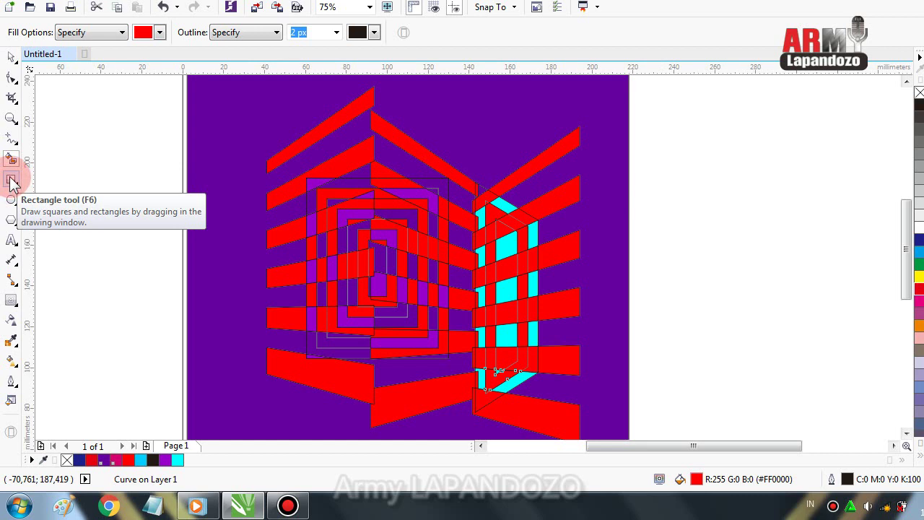
Step: Select the whole illustration of stripes and frames and group it, leaving the violet background and title text out
{"action": "left_click", "coordinate": [12, 180]}
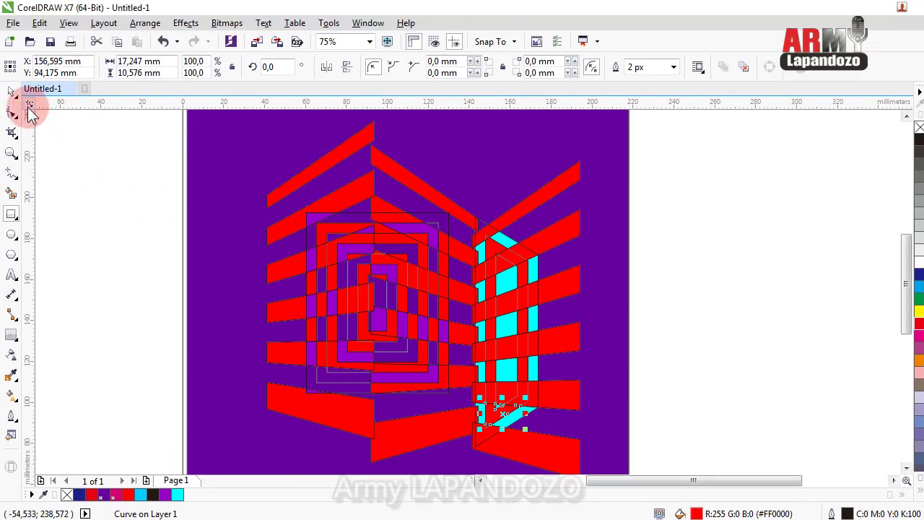
{"action": "left_click", "coordinate": [12, 58]}
{"action": "scroll", "coordinate": [128, 148], "scroll_direction": "down", "scroll_amount": 2}
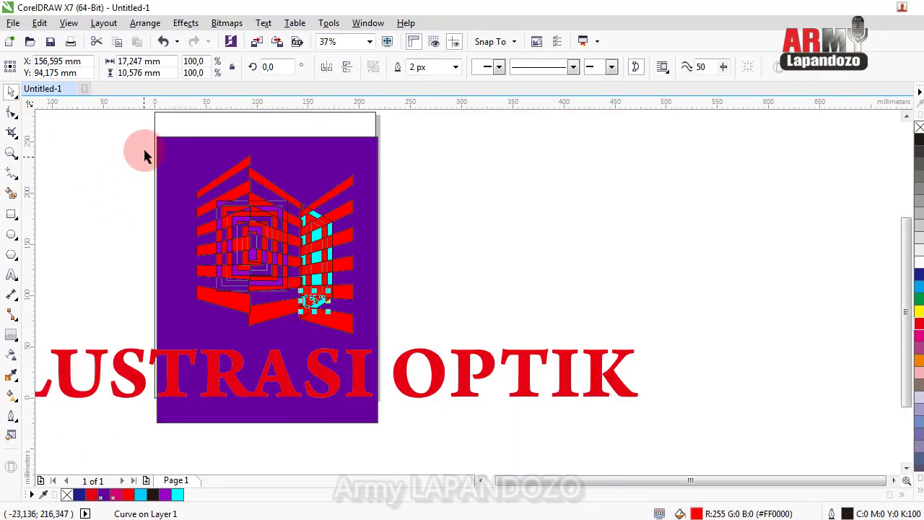
{"action": "left_click", "coordinate": [139, 149]}
{"action": "left_click_drag", "start_coordinate": [140, 148], "coordinate": [366, 347]}
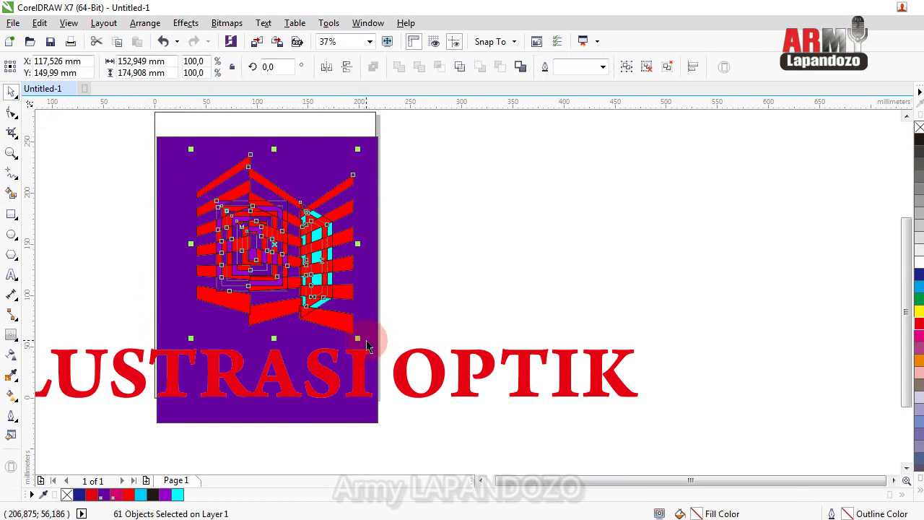
{"action": "key", "text": "ctrl+g"}
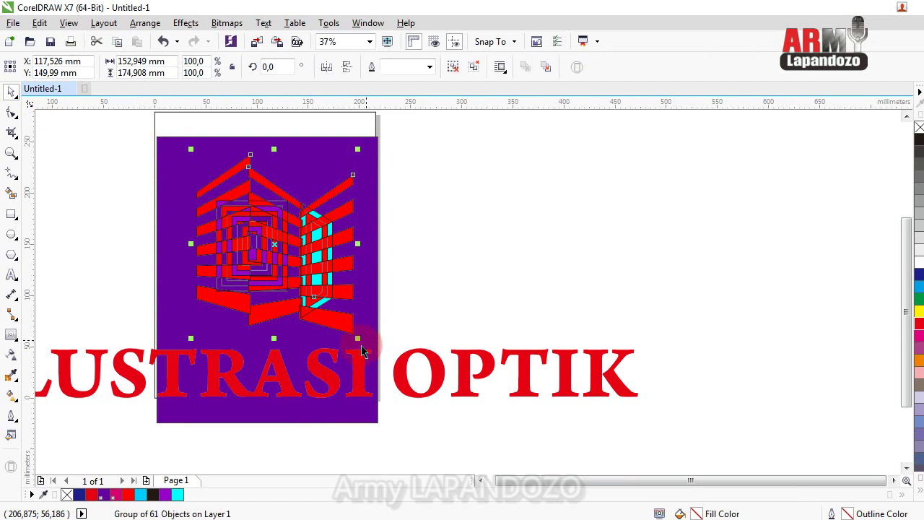
Step: Draw an unfilled rectangle about 157 × 174 mm around the grouped illustration
{"action": "left_click", "coordinate": [11, 214]}
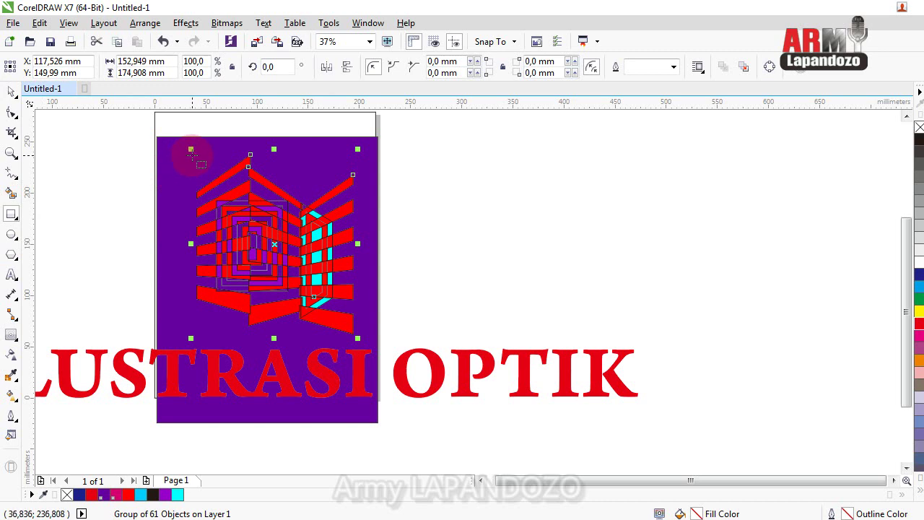
{"action": "left_click_drag", "start_coordinate": [192, 155], "coordinate": [353, 334]}
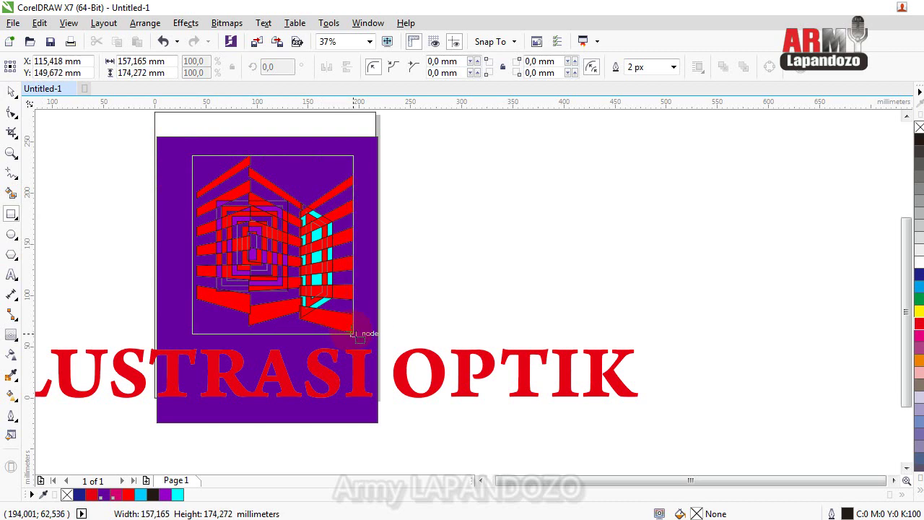
{"action": "left_click_drag", "start_coordinate": [352, 333], "coordinate": [353, 334]}
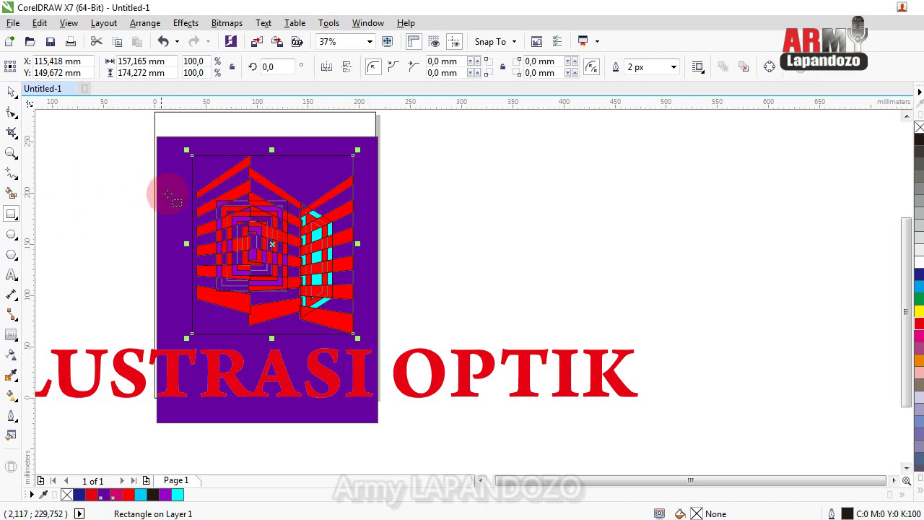
Step: Reposition the rectangle so its right edge meets the right stripes' ends and its top edge reaches the highest stripe tip
{"action": "scroll", "coordinate": [188, 243], "scroll_direction": "up", "scroll_amount": 2}
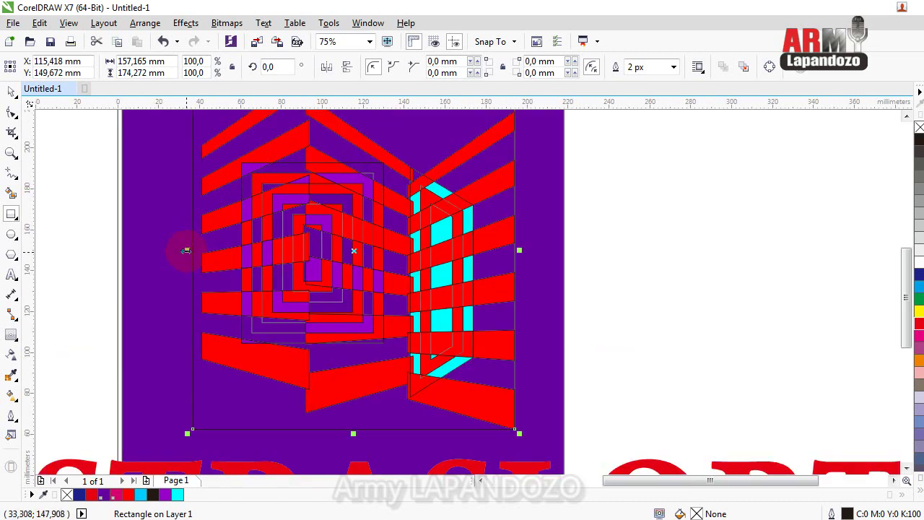
{"action": "left_click_drag", "start_coordinate": [186, 250], "coordinate": [202, 253]}
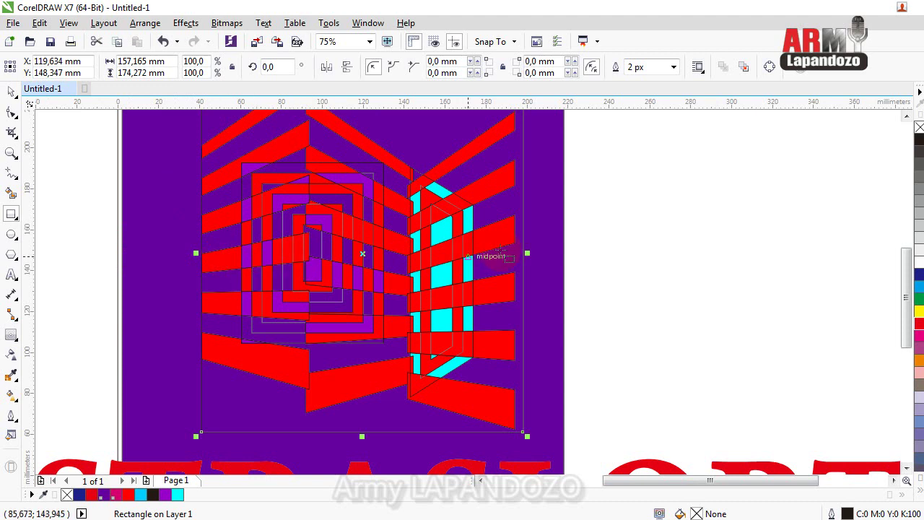
{"action": "left_click_drag", "start_coordinate": [527, 254], "coordinate": [517, 254]}
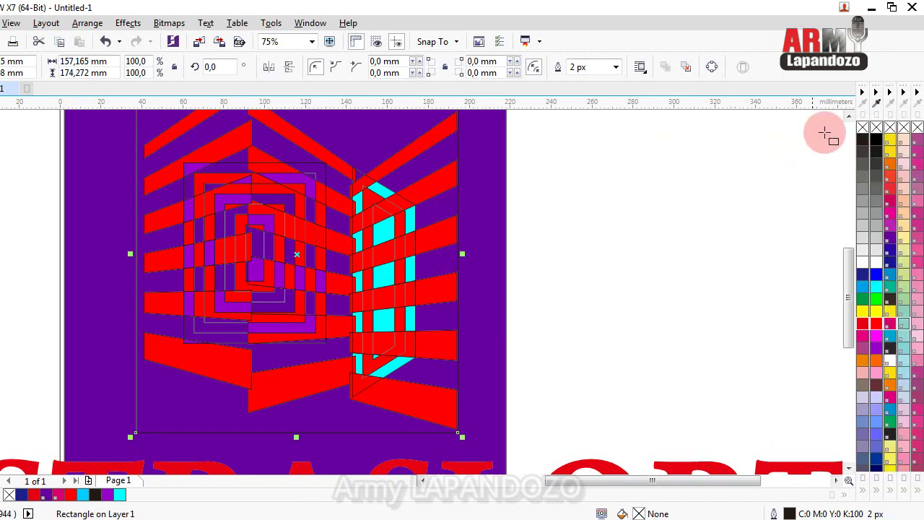
{"action": "left_click", "coordinate": [848, 115]}
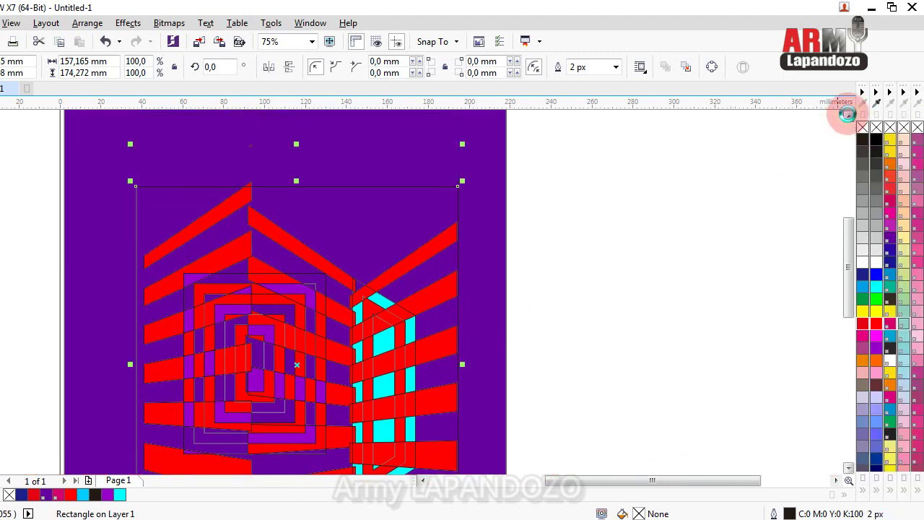
{"action": "left_click", "coordinate": [593, 174]}
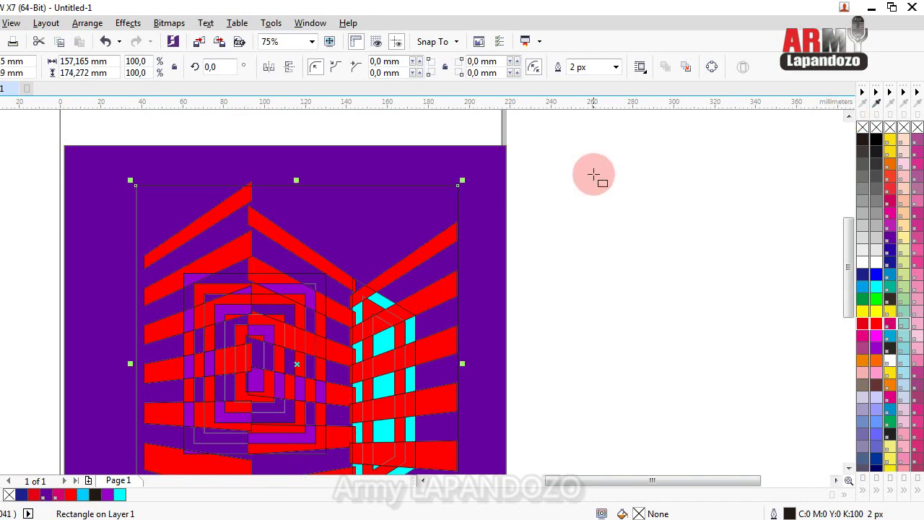
{"action": "left_click", "coordinate": [592, 174]}
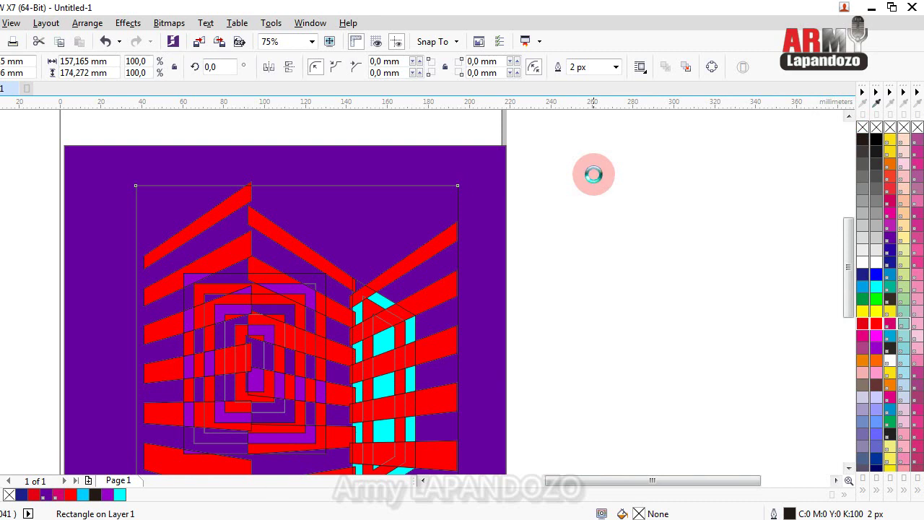
{"action": "left_click", "coordinate": [593, 174]}
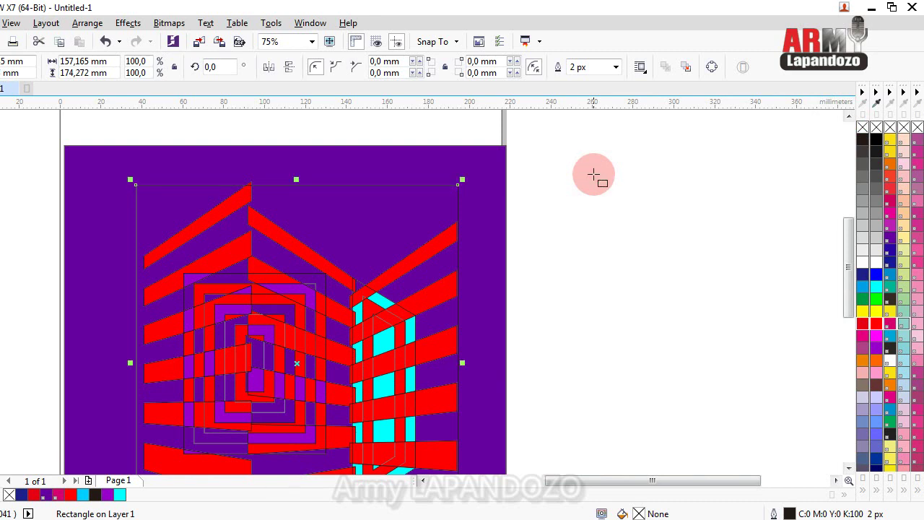
{"action": "left_click", "coordinate": [593, 174]}
{"action": "left_click", "coordinate": [592, 174]}
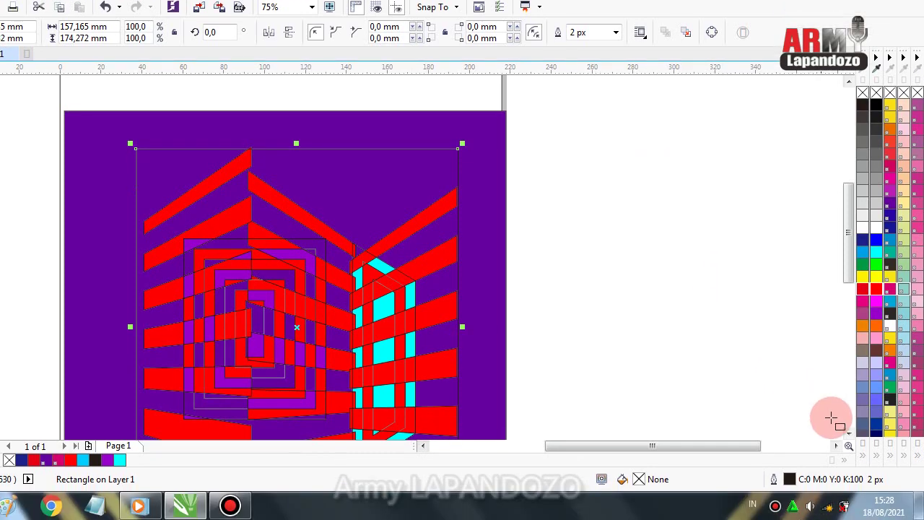
Step: Activate the Smart Fill tool and set its fill colour to cyan
{"action": "left_click", "coordinate": [847, 435]}
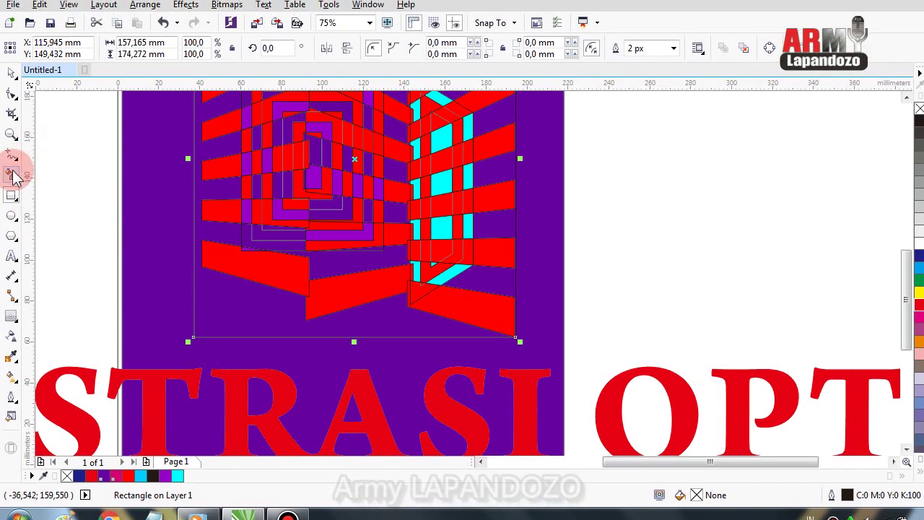
{"action": "left_click", "coordinate": [12, 174]}
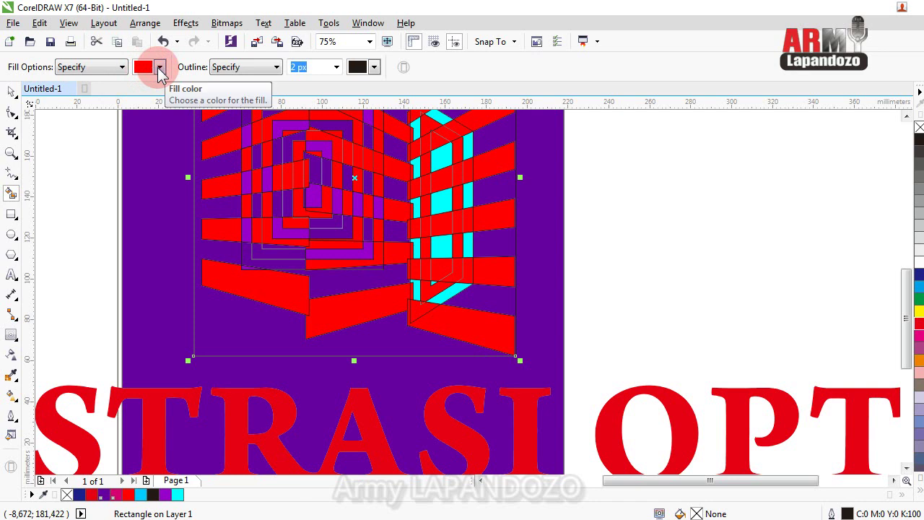
{"action": "left_click", "coordinate": [161, 68]}
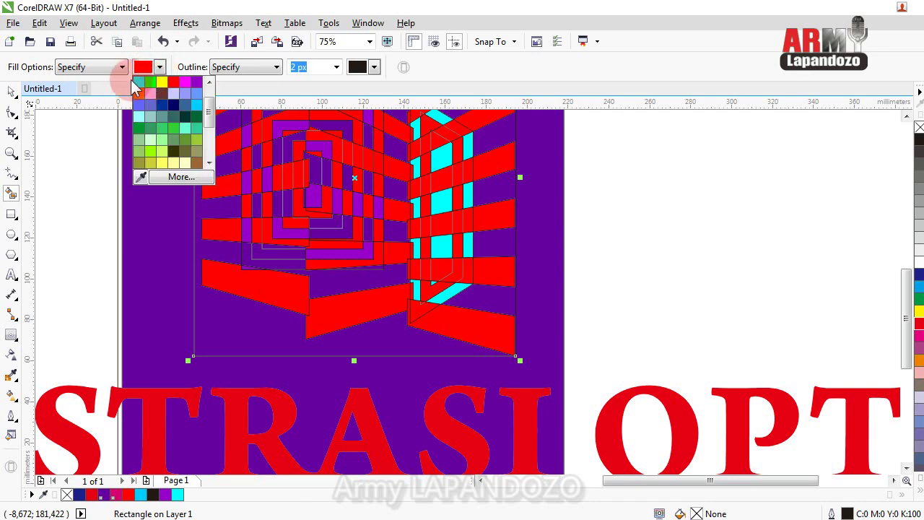
{"action": "left_click", "coordinate": [139, 81]}
Step: Try to smart-fill the area between the stripes and the surrounding rectangle with cyan, and undo the fill
{"action": "left_click", "coordinate": [227, 322]}
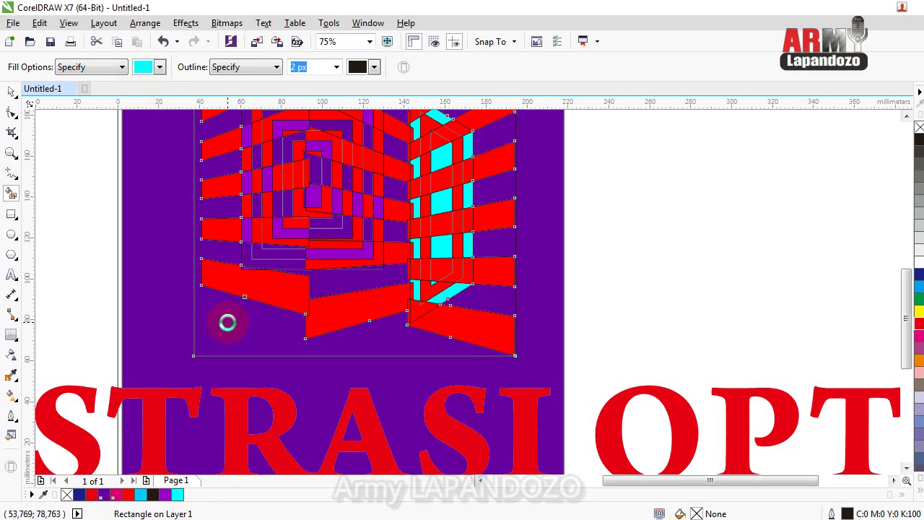
{"action": "left_click", "coordinate": [693, 217]}
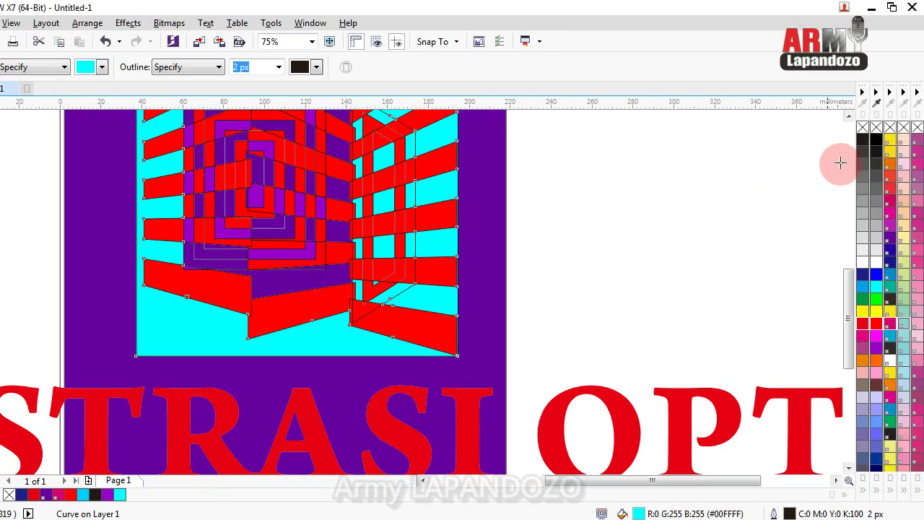
{"action": "left_click", "coordinate": [848, 116]}
{"action": "left_click", "coordinate": [848, 116]}
{"action": "left_click", "coordinate": [848, 117]}
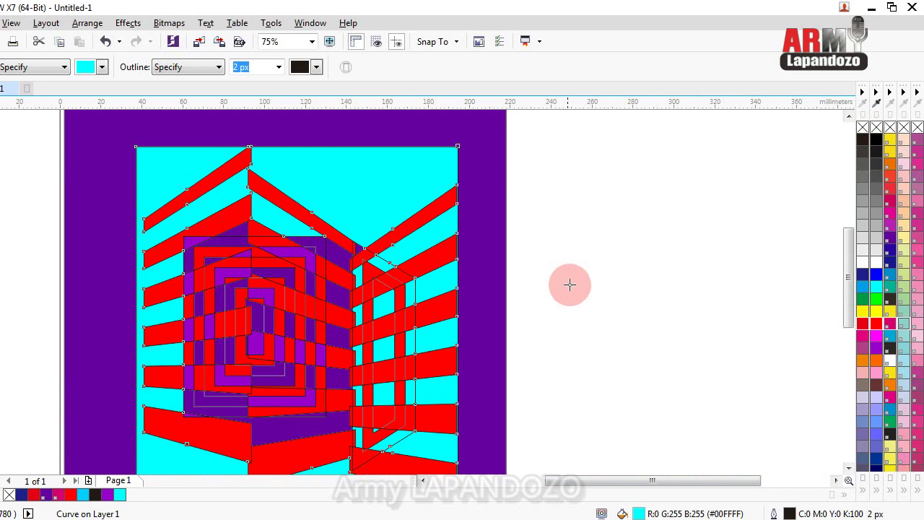
{"action": "key", "text": "ctrl+z"}
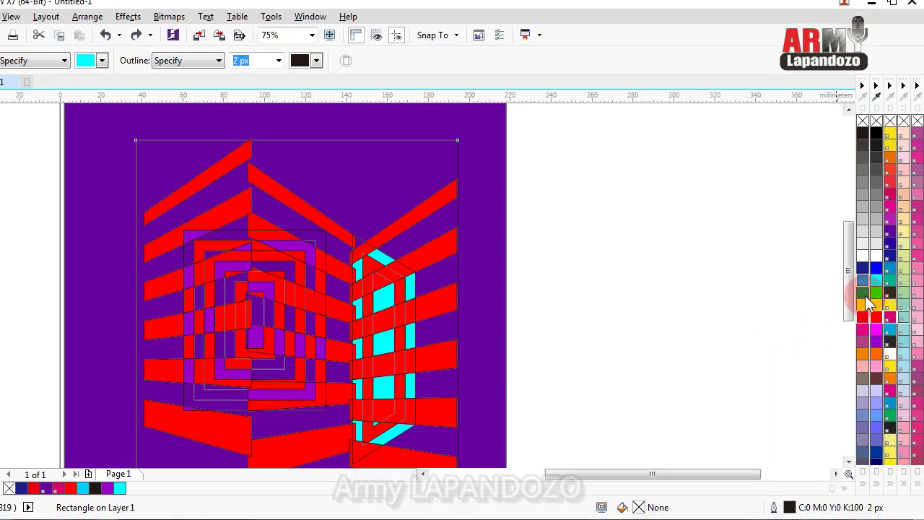
Step: Give the rectangle around the illustration a cyan outline 10 px wide
{"action": "right_click", "coordinate": [876, 281]}
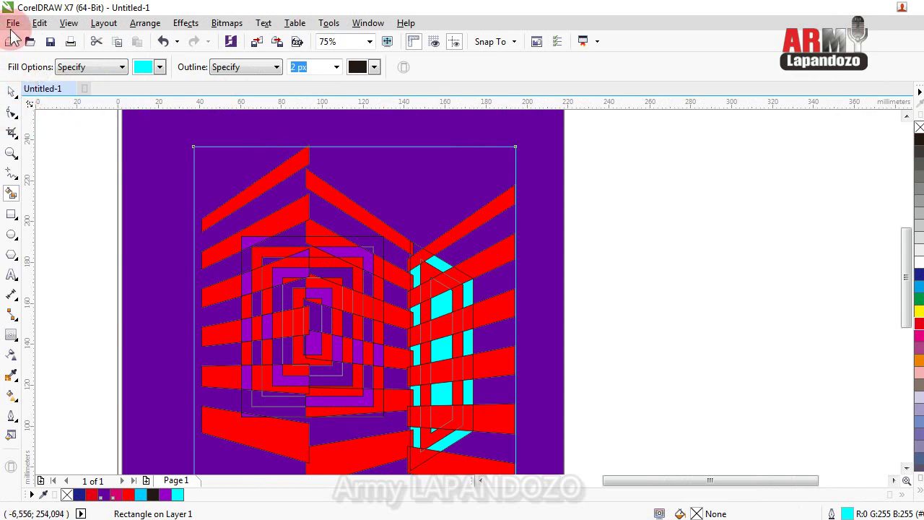
{"action": "left_click", "coordinate": [11, 91]}
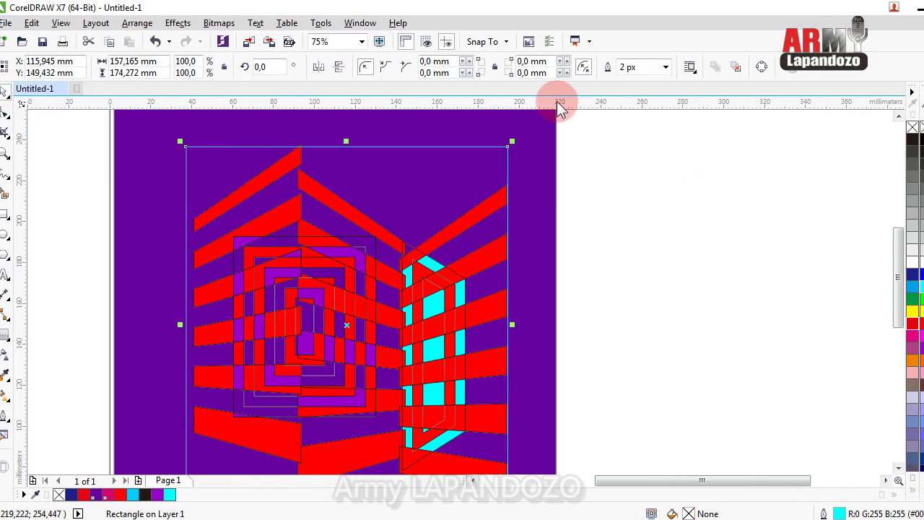
{"action": "left_click", "coordinate": [664, 67]}
{"action": "left_click", "coordinate": [630, 171]}
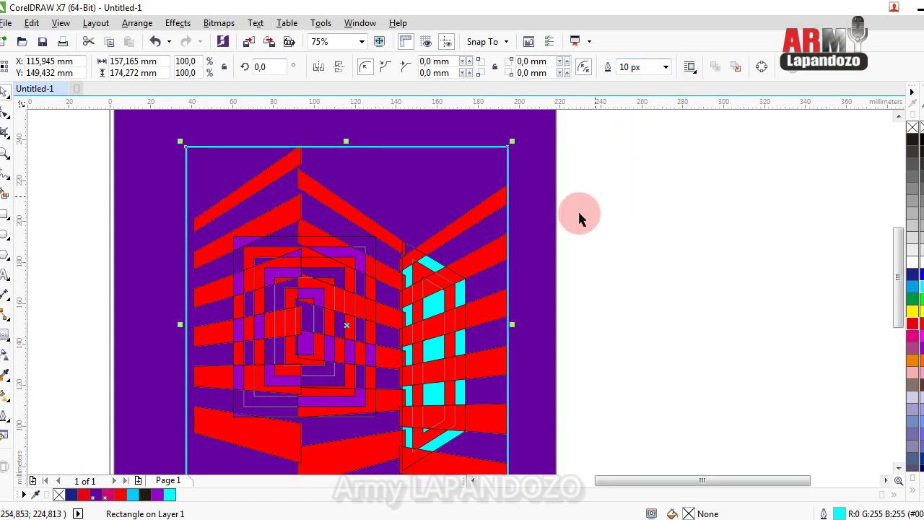
{"action": "scroll", "coordinate": [577, 210], "scroll_direction": "down", "scroll_amount": 1}
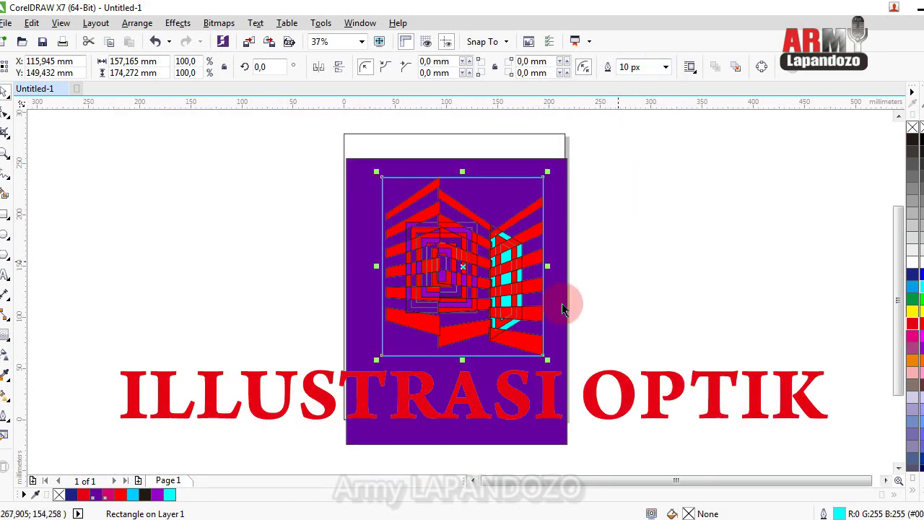
{"action": "scroll", "coordinate": [470, 266], "scroll_direction": "up", "scroll_amount": 1}
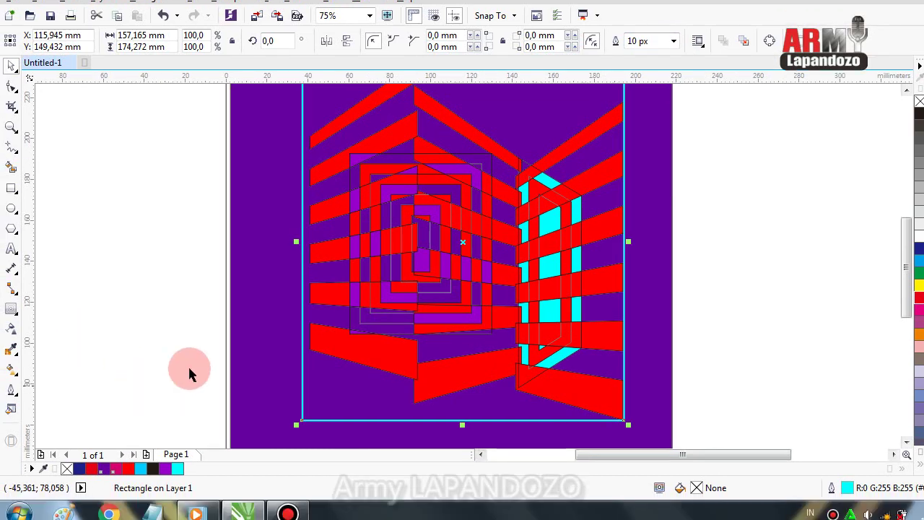
Step: Narrow the rectangle to about 153 mm by moving its left edge in to the left stripes' ends
{"action": "left_click", "coordinate": [301, 245]}
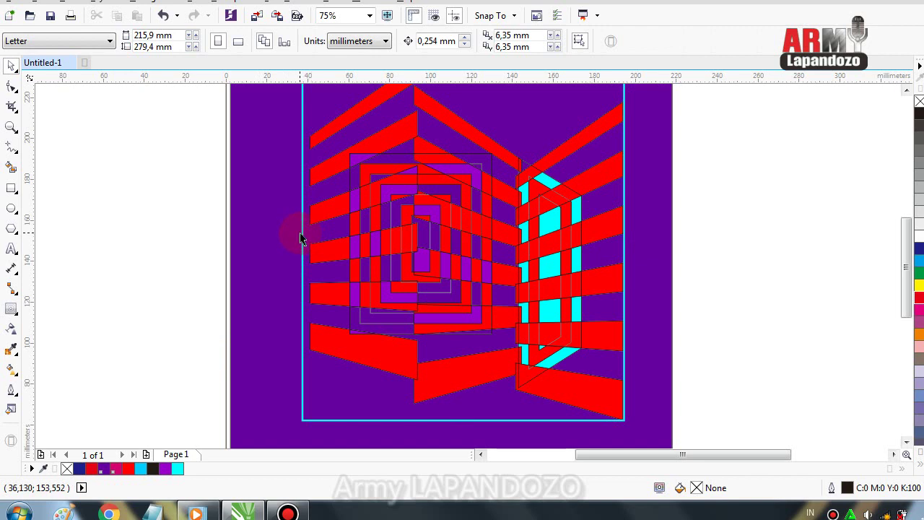
{"action": "left_click", "coordinate": [304, 234]}
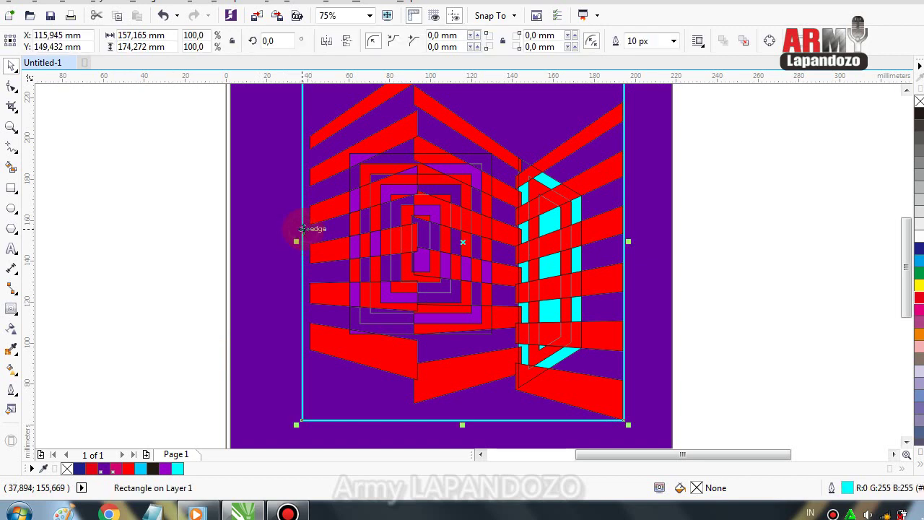
{"action": "left_click_drag", "start_coordinate": [296, 245], "coordinate": [300, 249]}
{"action": "left_click_drag", "start_coordinate": [294, 242], "coordinate": [309, 242]}
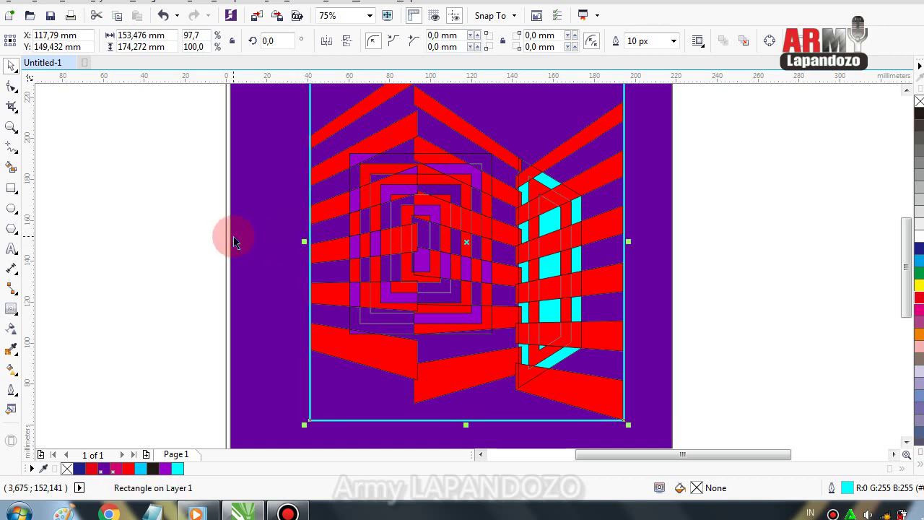
{"action": "scroll", "coordinate": [233, 242], "scroll_direction": "down", "scroll_amount": 2}
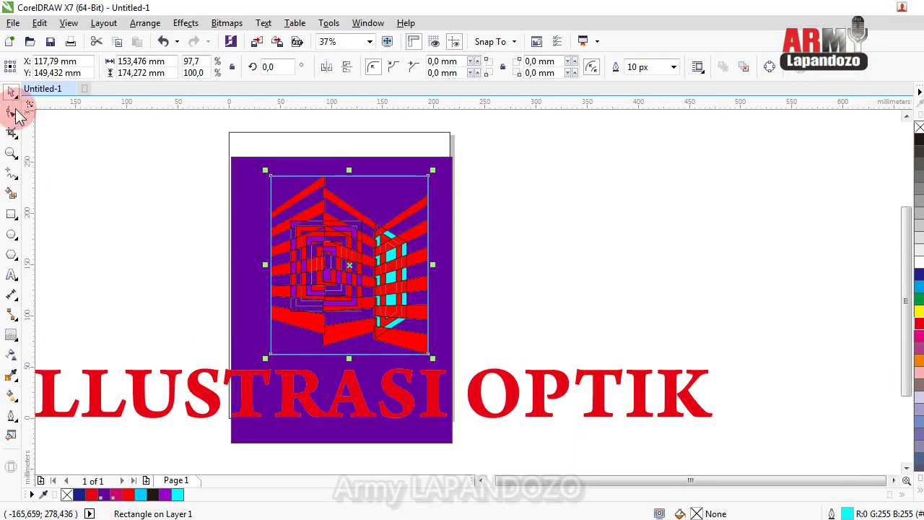
{"action": "left_click", "coordinate": [148, 246]}
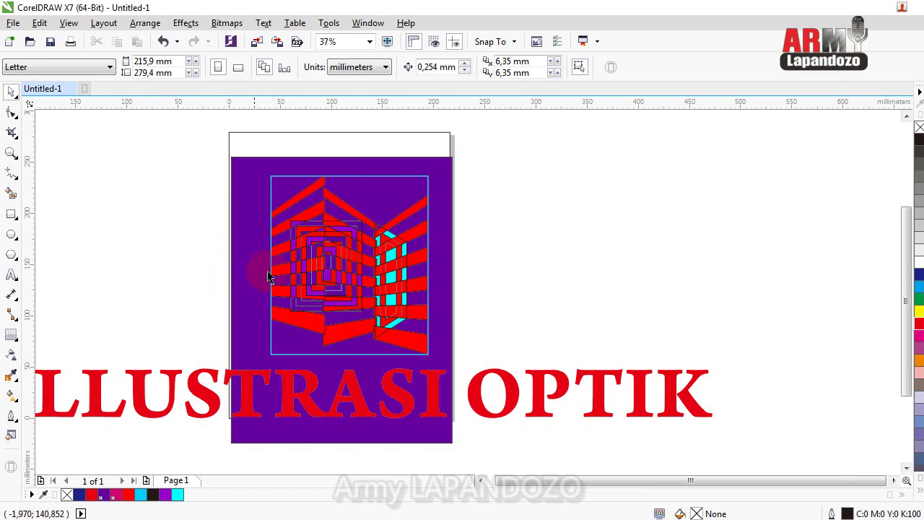
Step: Draw an open zigzag Pen path about 150 × 32 mm below the lowest stripes, ending near the rectangle's bottom-right corner, and outline it cyan
{"action": "scroll", "coordinate": [267, 272], "scroll_direction": "up", "scroll_amount": 2}
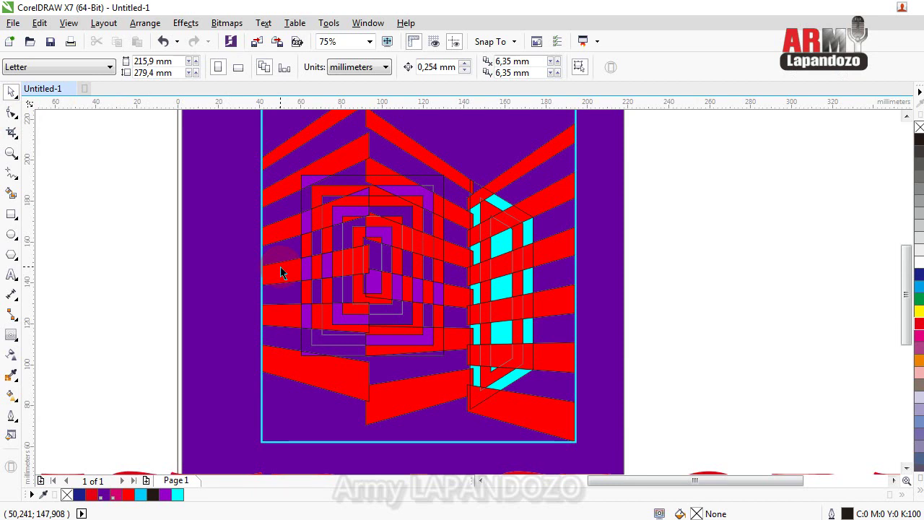
{"action": "left_click", "coordinate": [18, 183]}
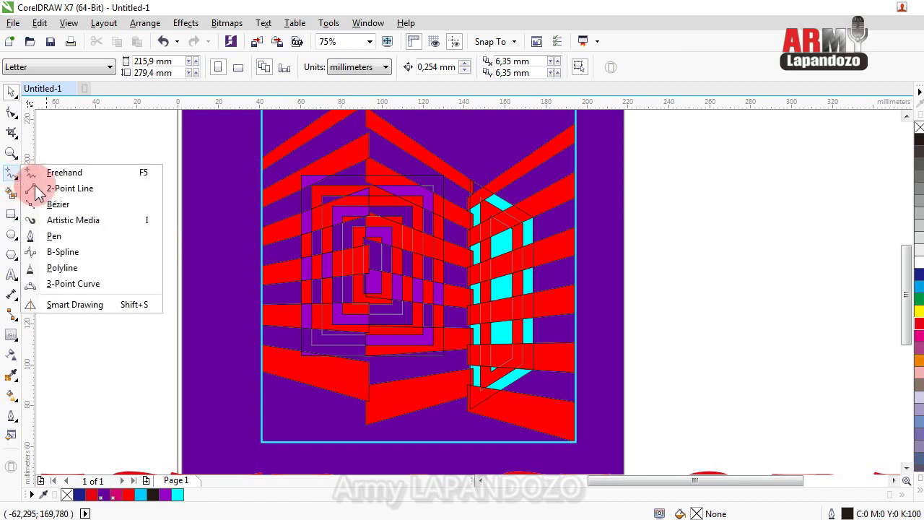
{"action": "left_click", "coordinate": [56, 233]}
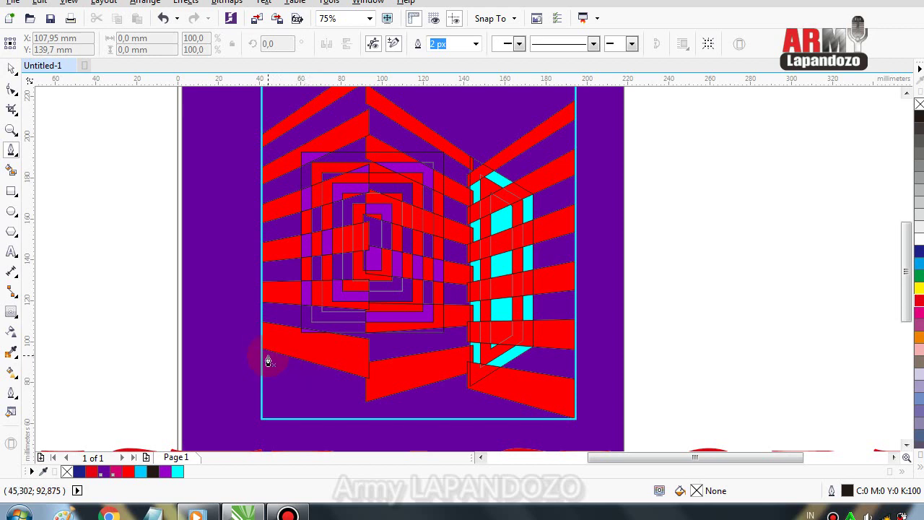
{"action": "left_click", "coordinate": [261, 353]}
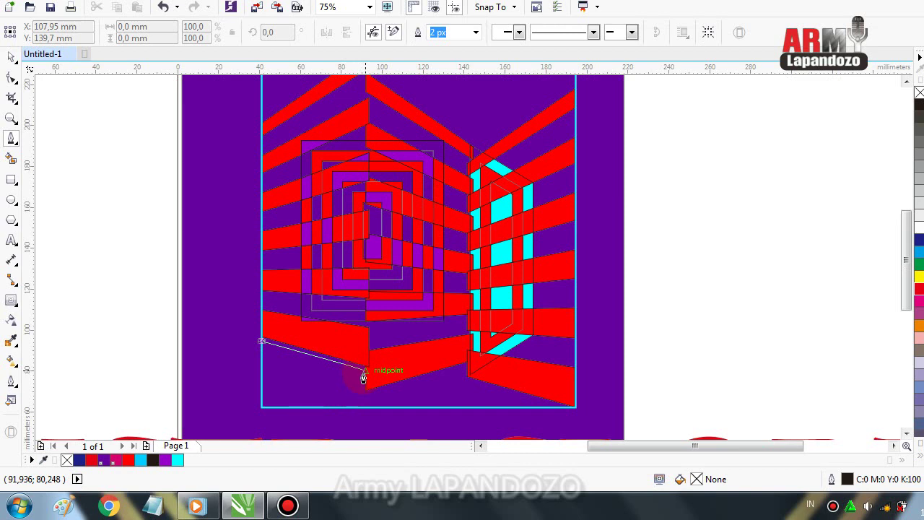
{"action": "left_click", "coordinate": [364, 371]}
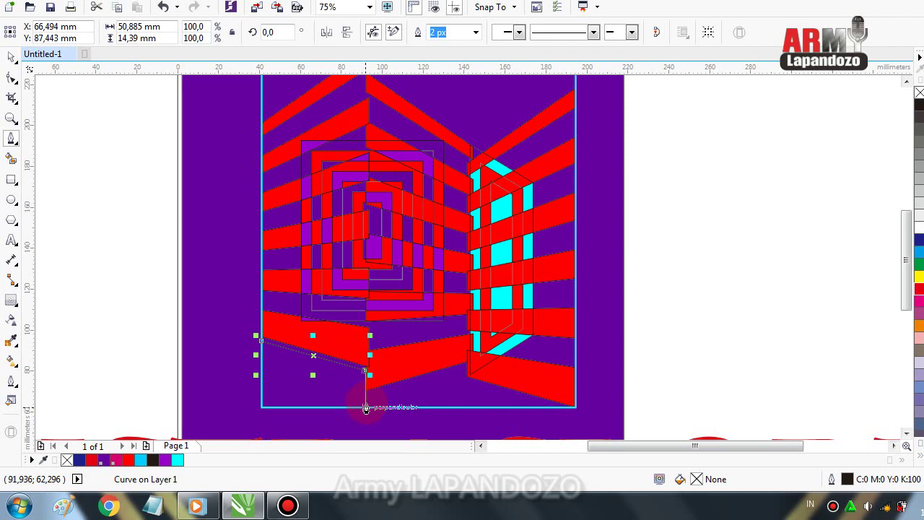
{"action": "left_click_drag", "start_coordinate": [366, 407], "coordinate": [454, 376]}
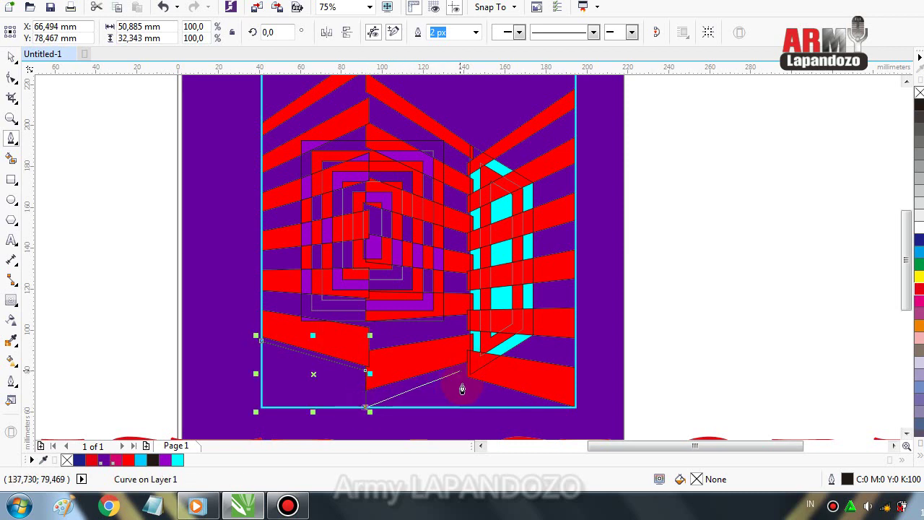
{"action": "left_click", "coordinate": [463, 372]}
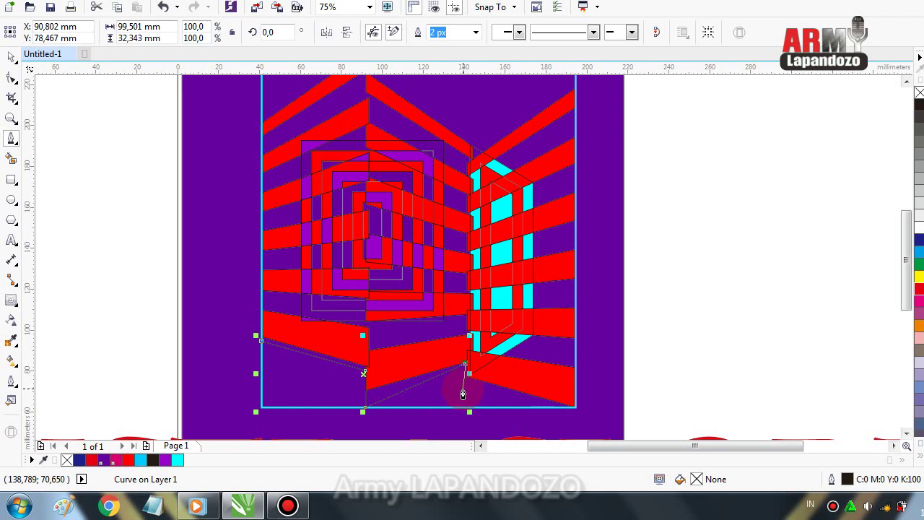
{"action": "left_click", "coordinate": [462, 389]}
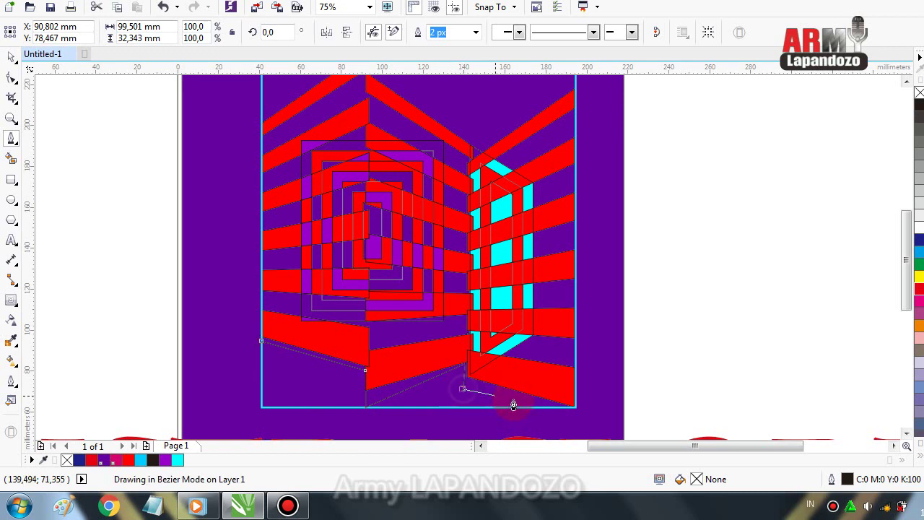
{"action": "left_click", "coordinate": [569, 408]}
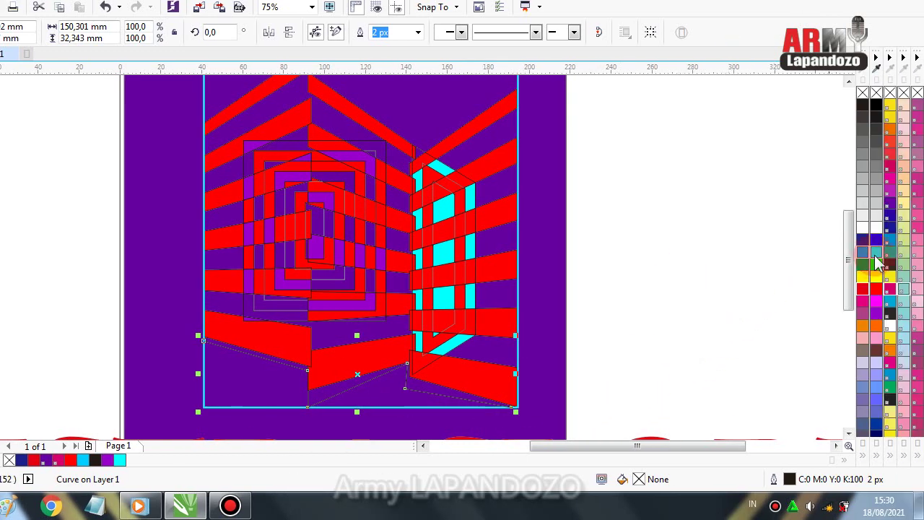
{"action": "right_click", "coordinate": [877, 249]}
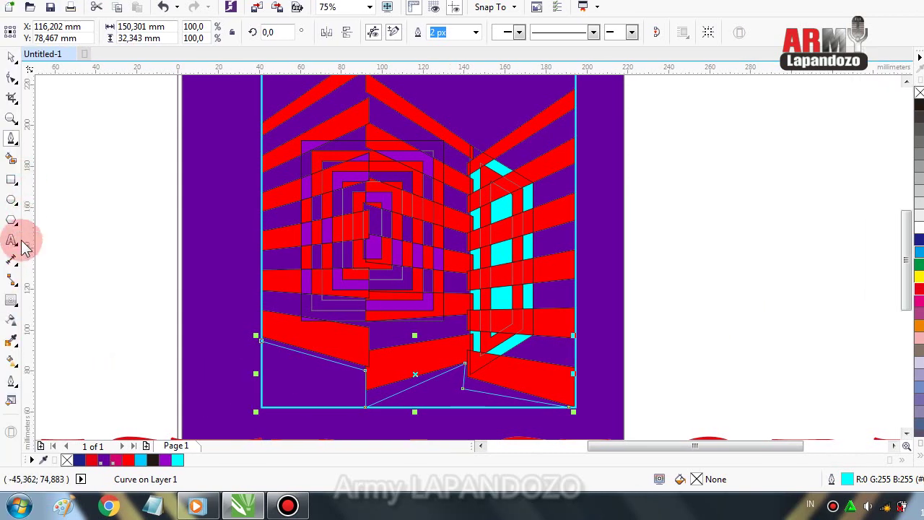
Step: Smart-fill cyan the two areas enclosed by the zigzag path and the rectangle's bottom edge
{"action": "left_click", "coordinate": [11, 158]}
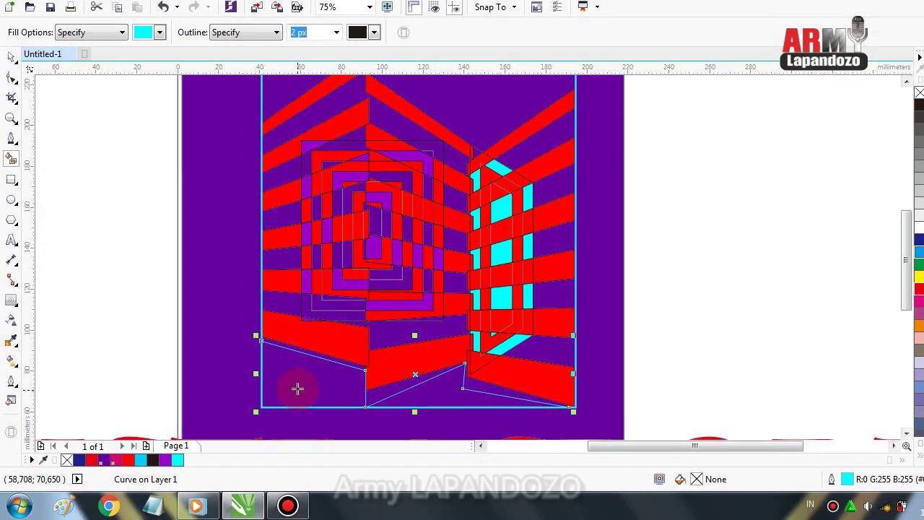
{"action": "left_click", "coordinate": [299, 399]}
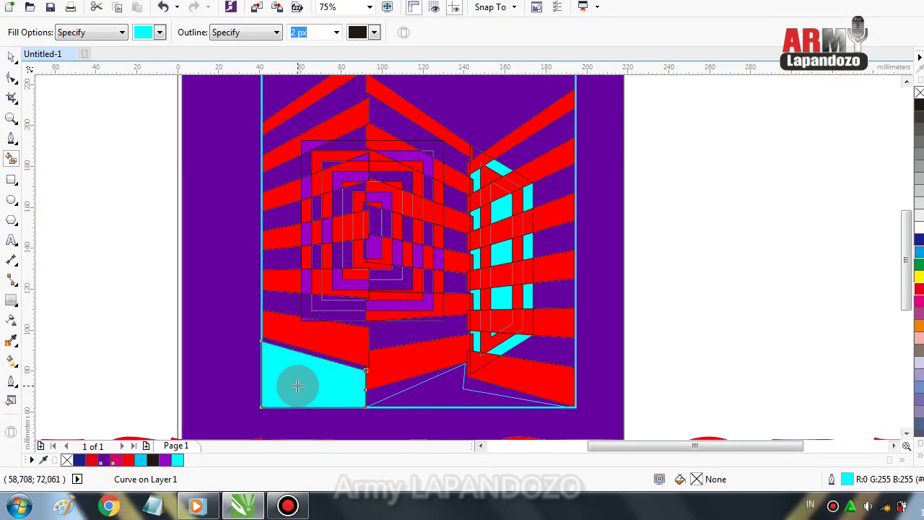
{"action": "left_click", "coordinate": [415, 397]}
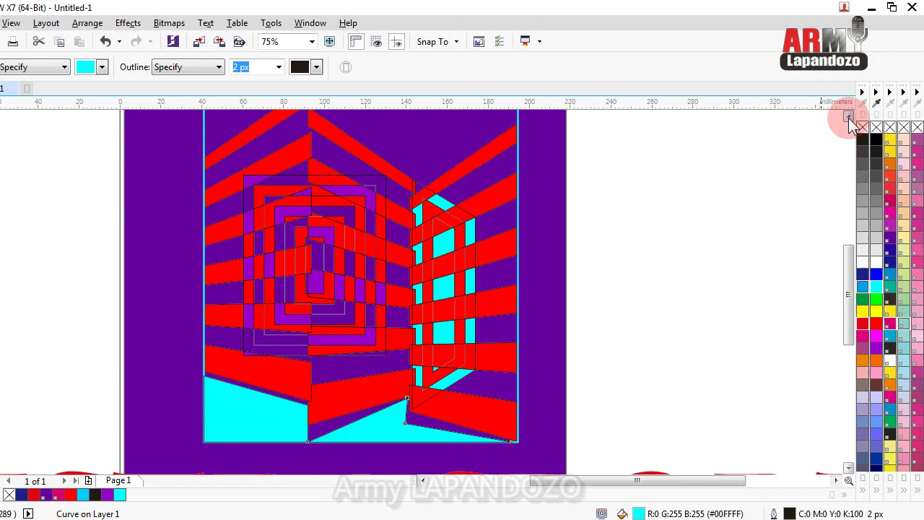
Step: Start an open Pen path from the upper-left stripe's outer end to the rectangle's top edge and along it to the stripes' peak
{"action": "left_click", "coordinate": [848, 88]}
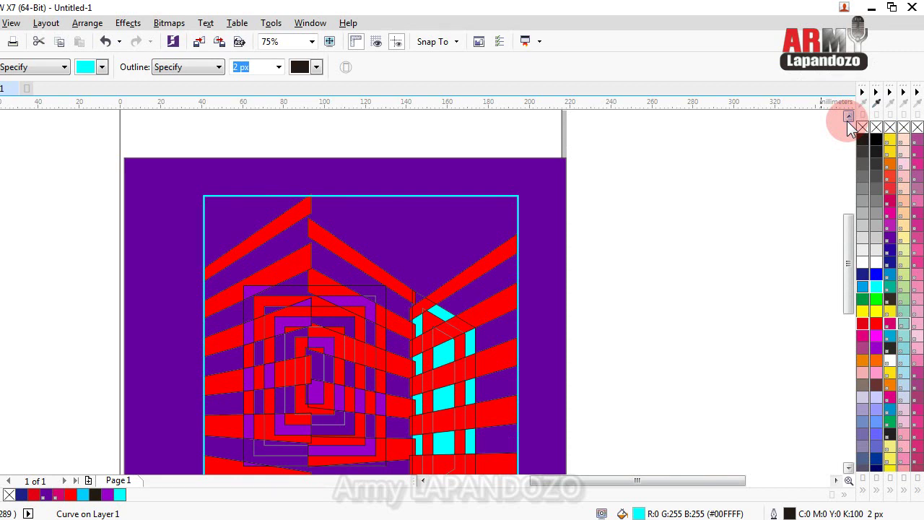
{"action": "left_click", "coordinate": [10, 173]}
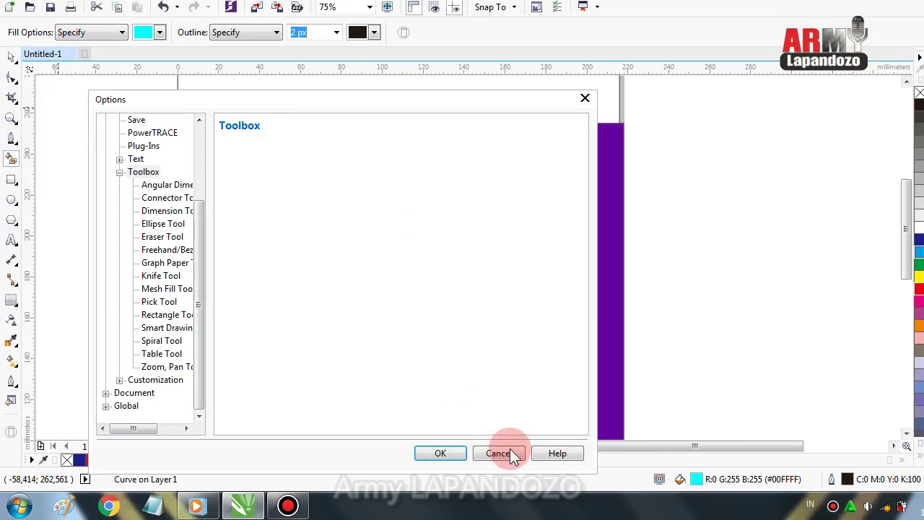
{"action": "left_click", "coordinate": [511, 453]}
{"action": "left_click", "coordinate": [274, 221]}
{"action": "scroll", "coordinate": [274, 218], "scroll_direction": "left", "scroll_amount": 10}
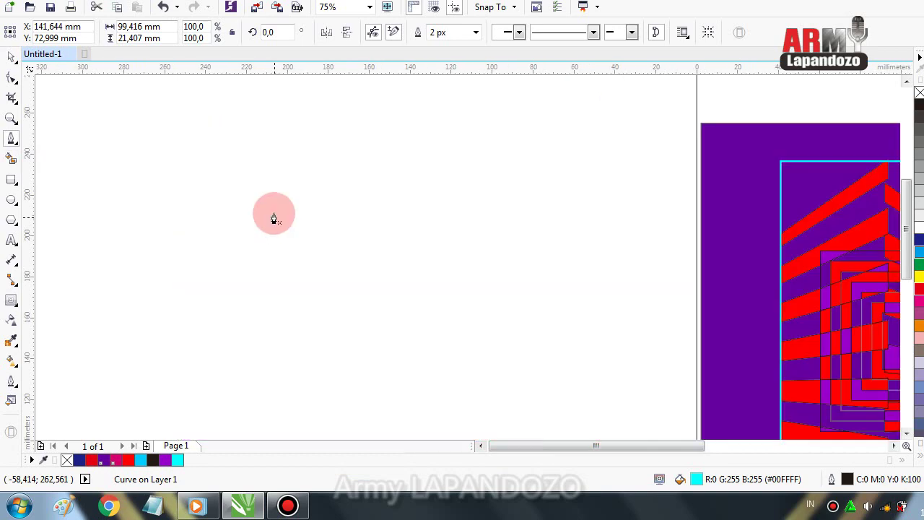
{"action": "scroll", "coordinate": [411, 204], "scroll_direction": "down", "scroll_amount": 2}
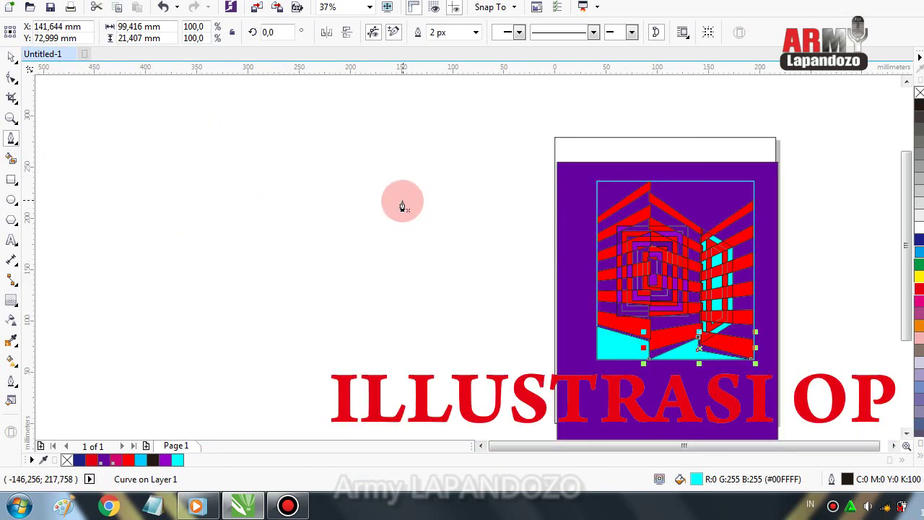
{"action": "left_click", "coordinate": [893, 446]}
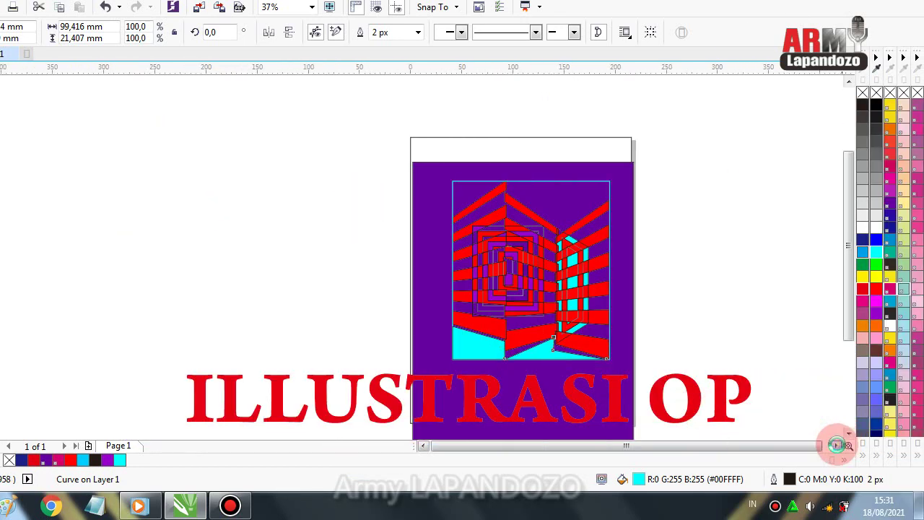
{"action": "left_click", "coordinate": [836, 445]}
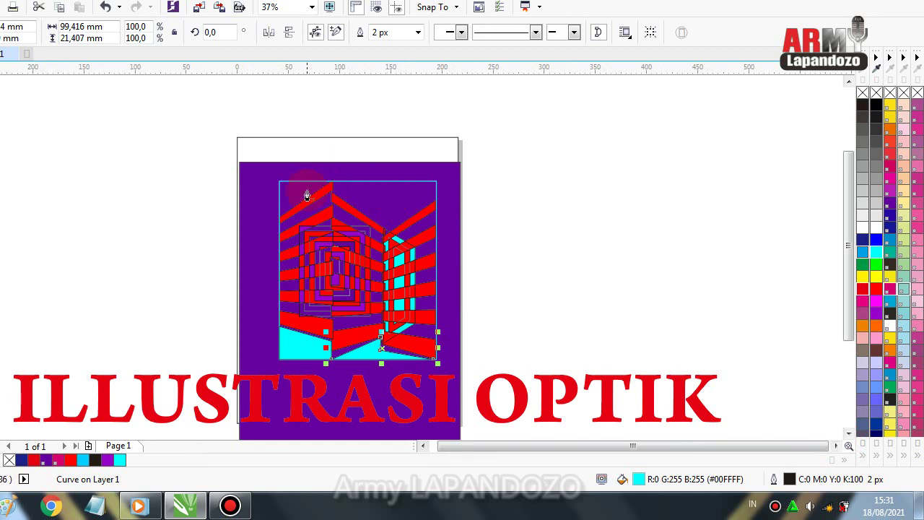
{"action": "scroll", "coordinate": [309, 198], "scroll_direction": "up", "scroll_amount": 2}
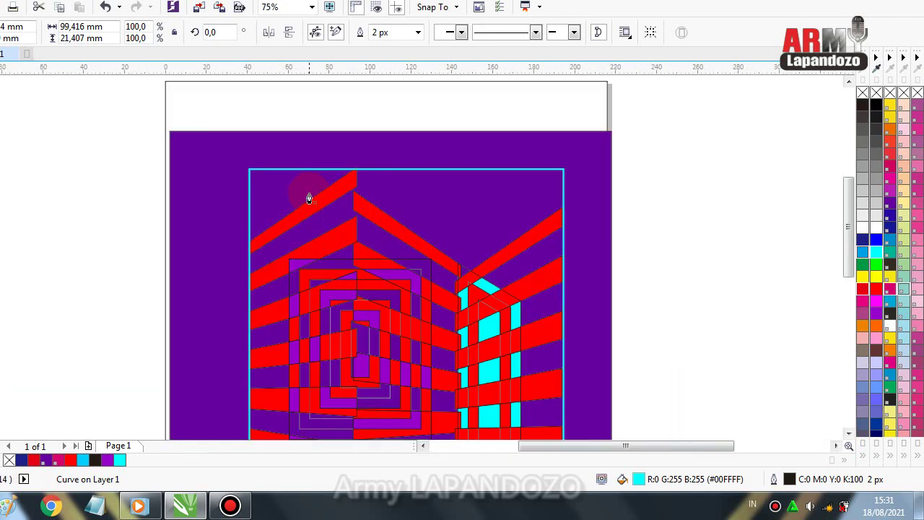
{"action": "left_click", "coordinate": [252, 243]}
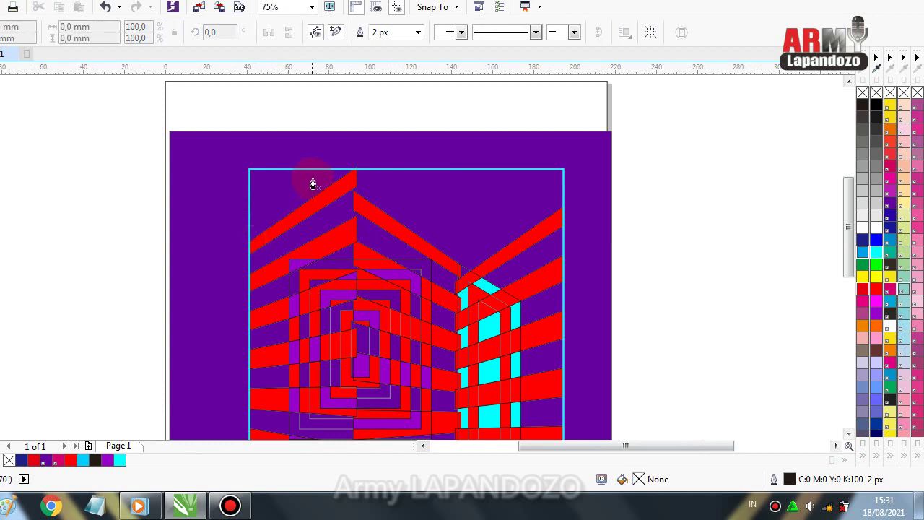
{"action": "left_click", "coordinate": [252, 240]}
{"action": "left_click", "coordinate": [328, 170]}
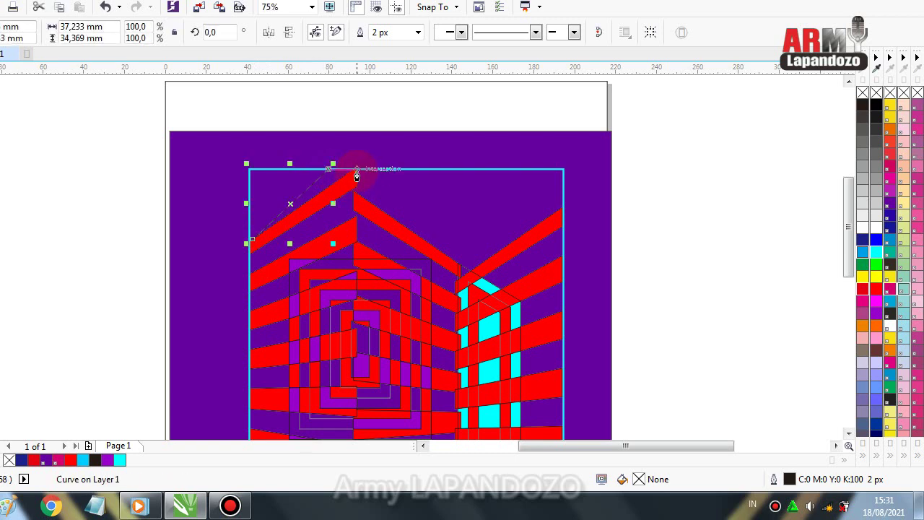
{"action": "left_click", "coordinate": [357, 173]}
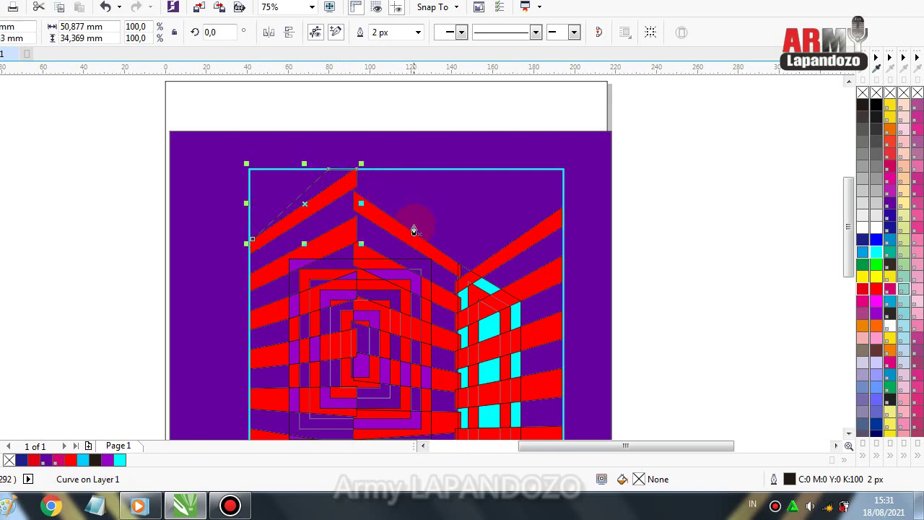
Step: Redo the path's point at the peak and extend it through the stripes' valley to the rectangle's right edge, about 151 × 47 mm overall
{"action": "key", "text": "ctrl+z"}
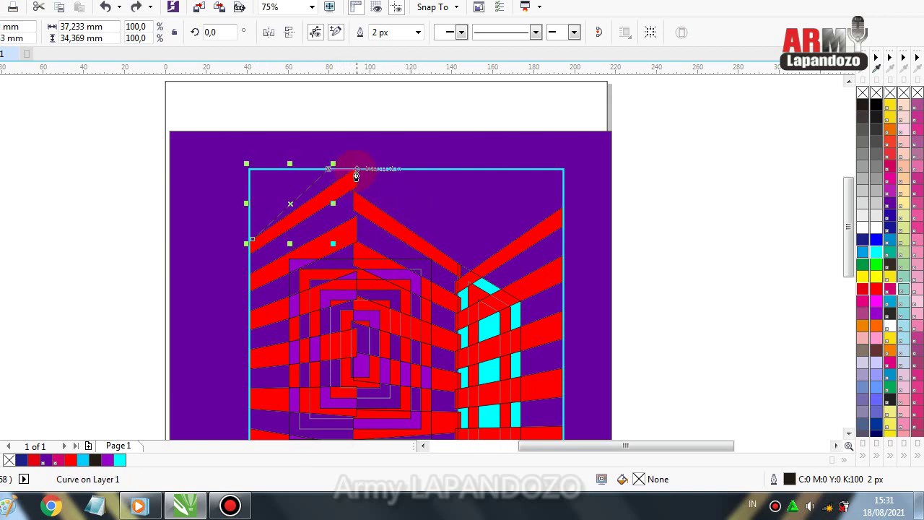
{"action": "left_click", "coordinate": [357, 173]}
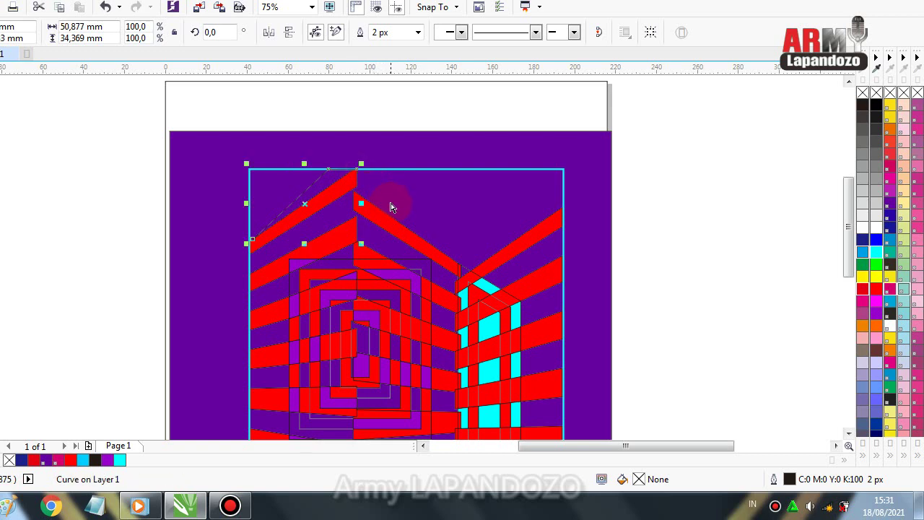
{"action": "key", "text": "ctrl+z"}
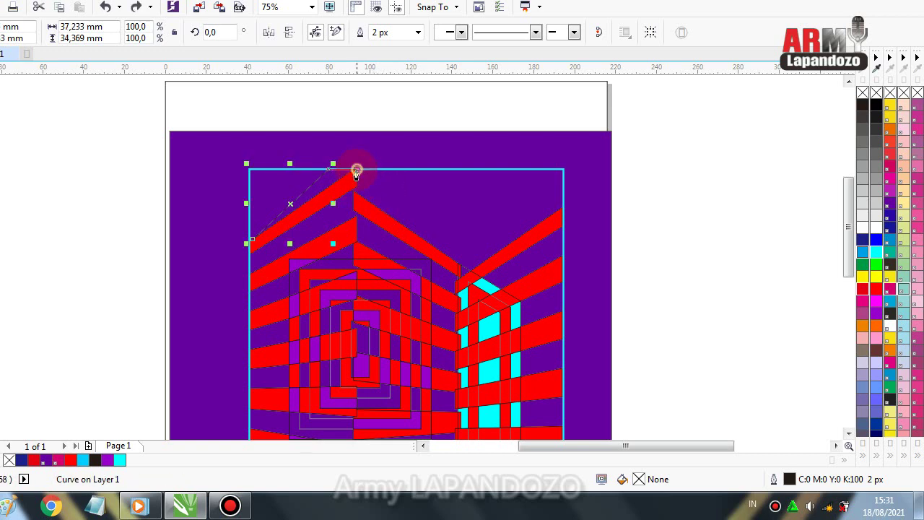
{"action": "left_click", "coordinate": [356, 171]}
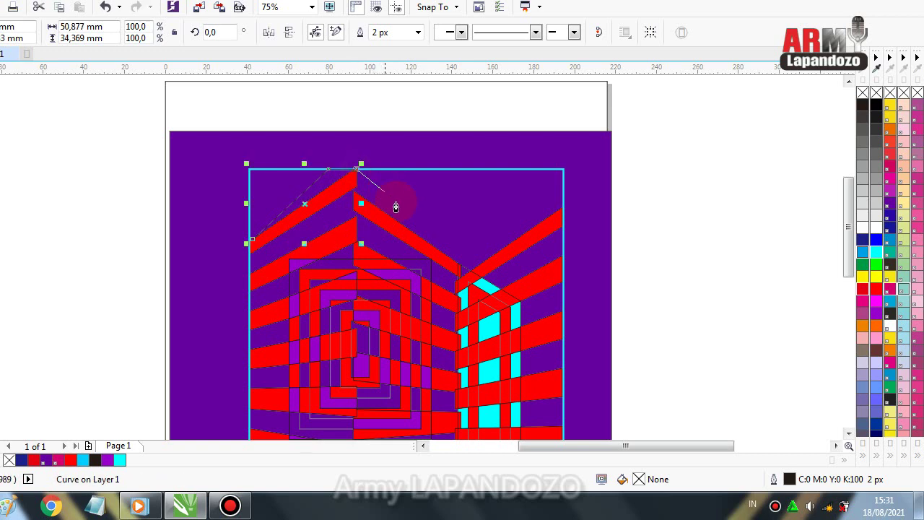
{"action": "left_click", "coordinate": [463, 266]}
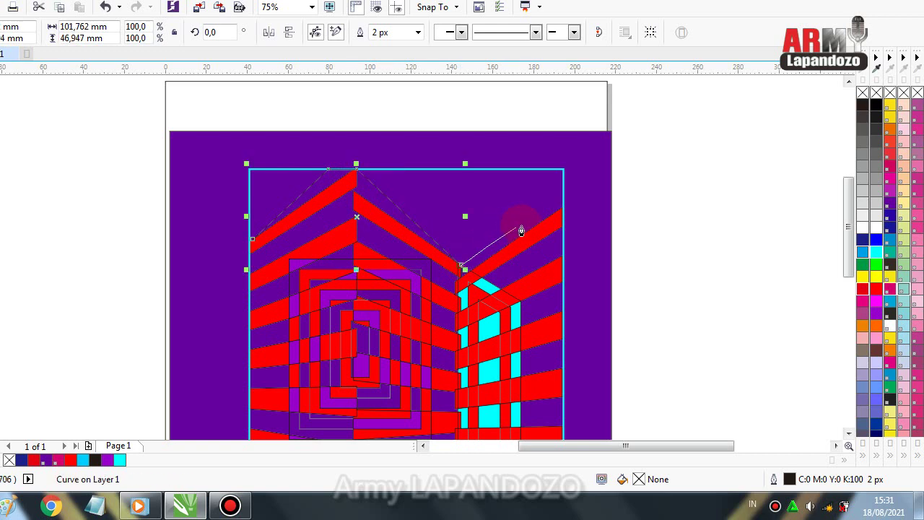
{"action": "left_click", "coordinate": [562, 210]}
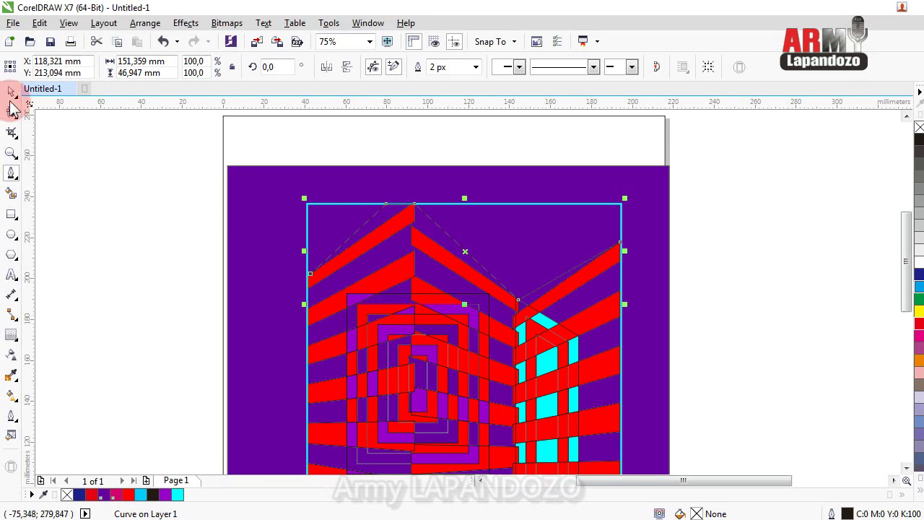
Step: Try to smart-fill cyan the areas between the upper zigzag path and the rectangle's top edge
{"action": "left_click", "coordinate": [11, 194]}
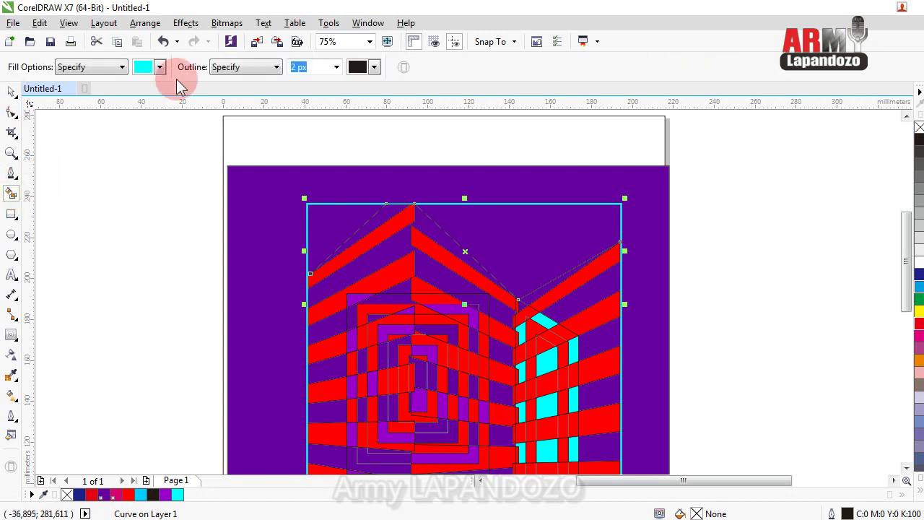
{"action": "left_click", "coordinate": [336, 217]}
{"action": "left_click", "coordinate": [490, 233]}
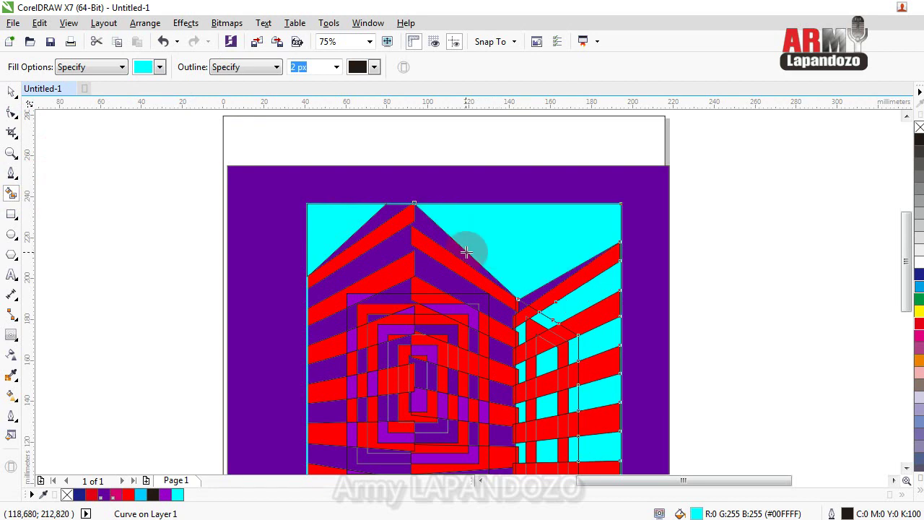
{"action": "key", "text": "ctrl+z"}
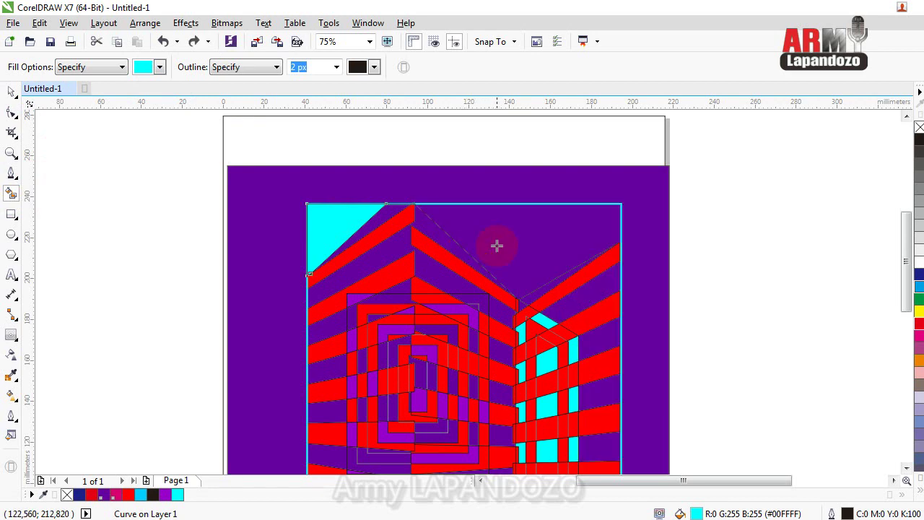
{"action": "left_click", "coordinate": [452, 246]}
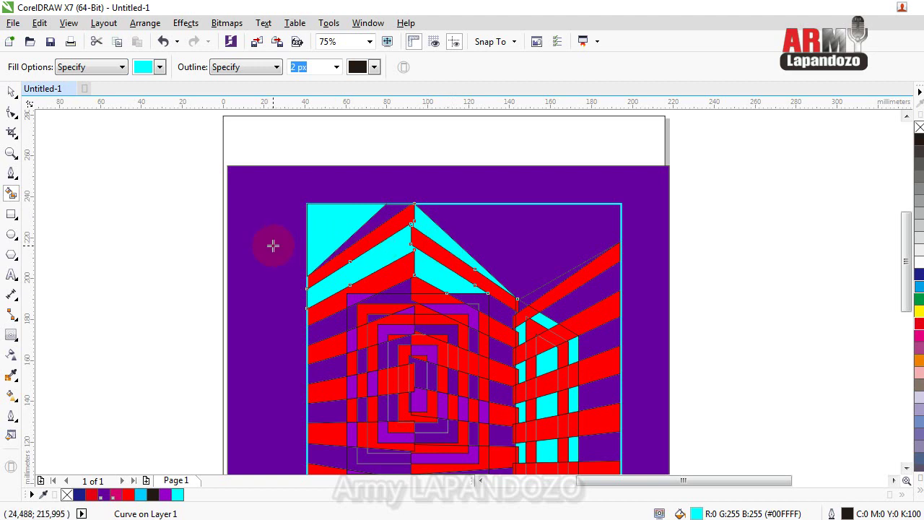
{"action": "scroll", "coordinate": [262, 235], "scroll_direction": "down", "scroll_amount": 2}
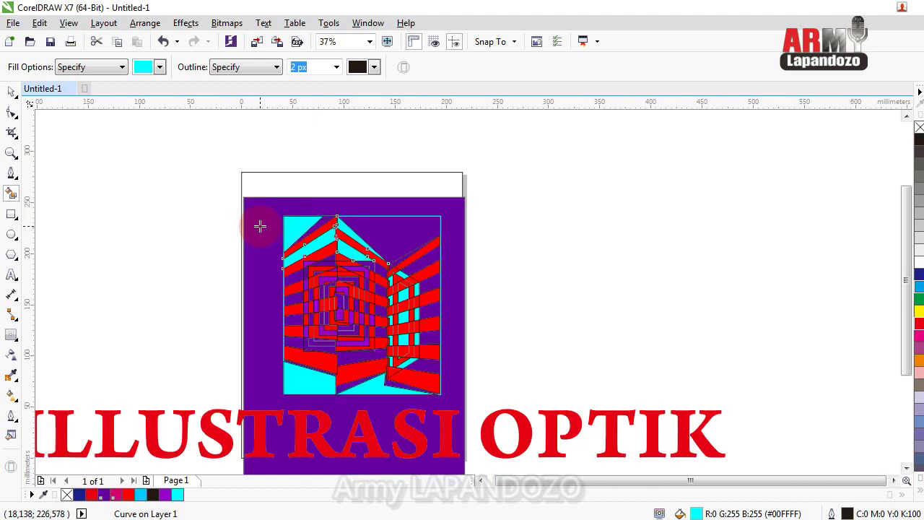
{"action": "key", "text": "ctrl+z"}
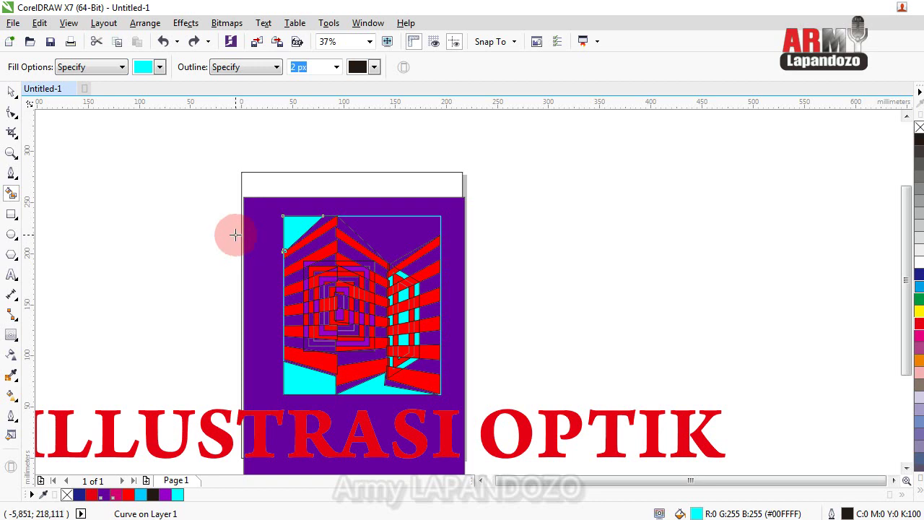
{"action": "key", "text": "ctrl+z"}
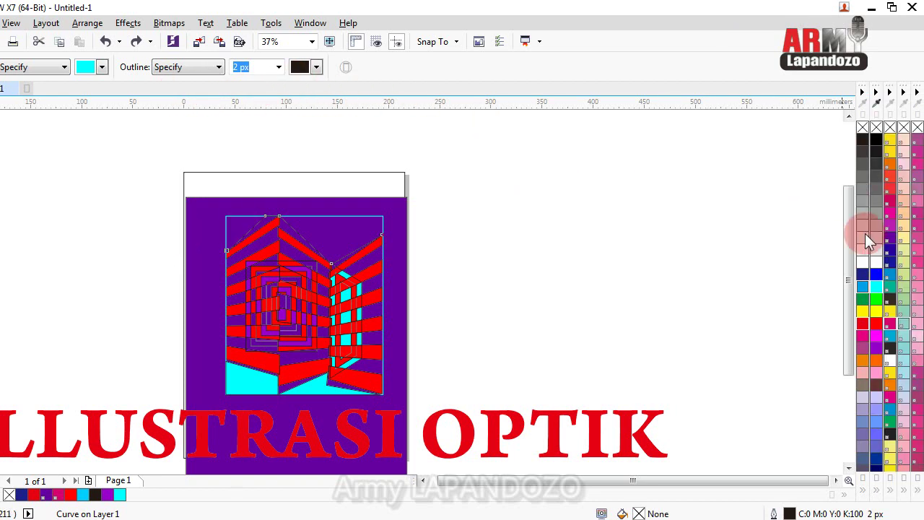
Step: Give the upper zigzag path a cyan outline and deselect it
{"action": "left_click", "coordinate": [875, 286]}
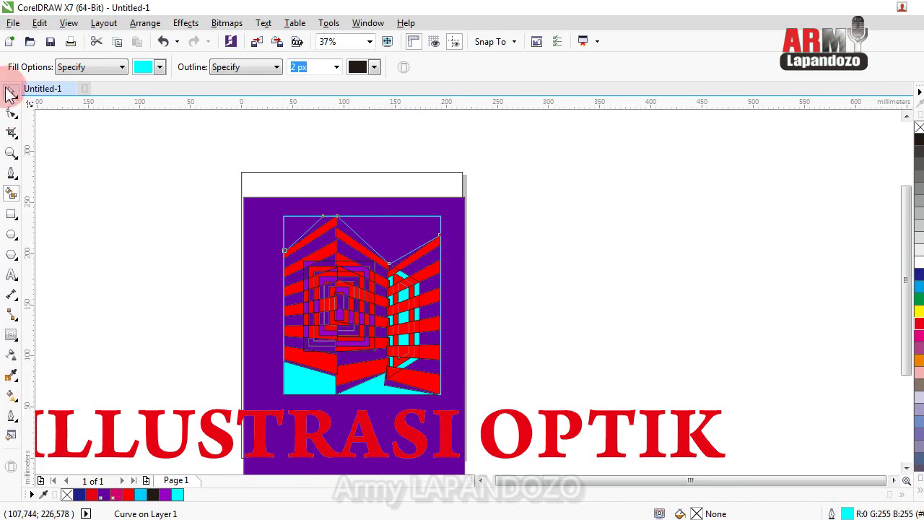
{"action": "left_click", "coordinate": [11, 92]}
{"action": "left_click", "coordinate": [118, 198]}
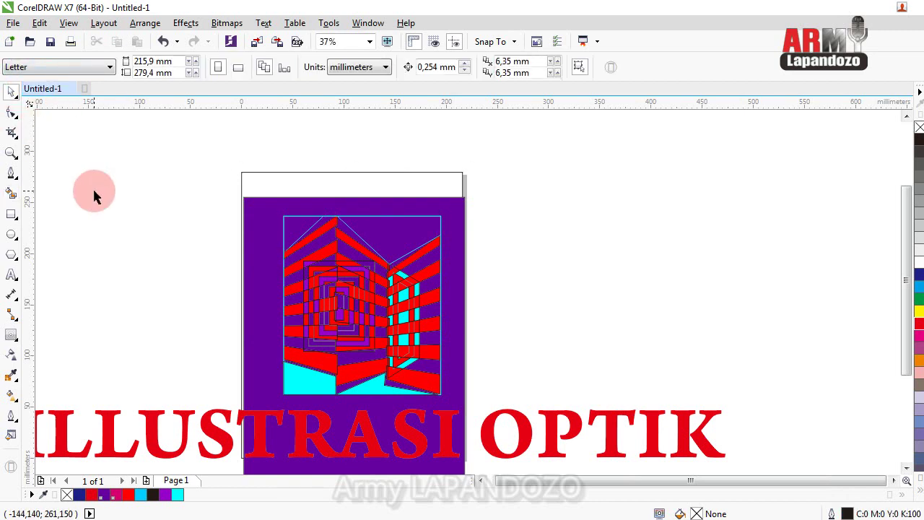
Step: Remove the outlines from all the illustration's objects on the violet background, including the surrounding rectangle and zigzag paths
{"action": "scroll", "coordinate": [227, 347], "scroll_direction": "up", "scroll_amount": 2}
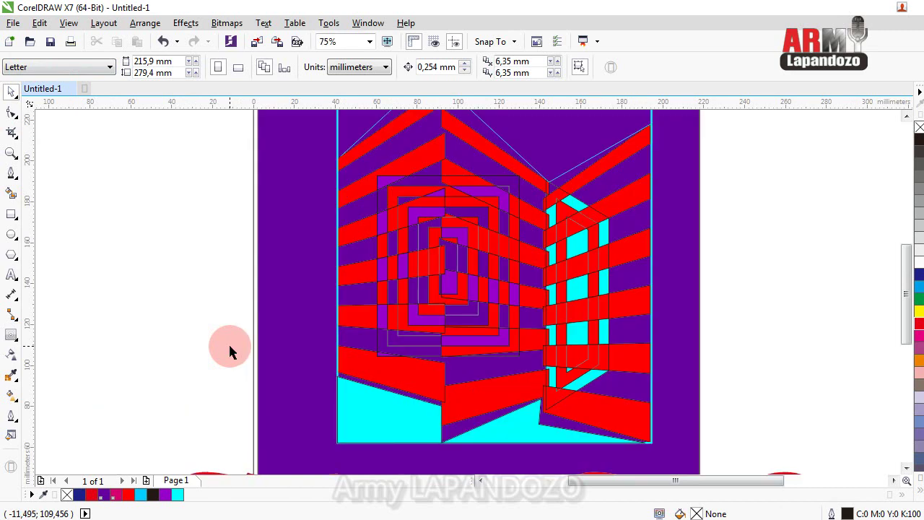
{"action": "scroll", "coordinate": [230, 339], "scroll_direction": "down", "scroll_amount": 2}
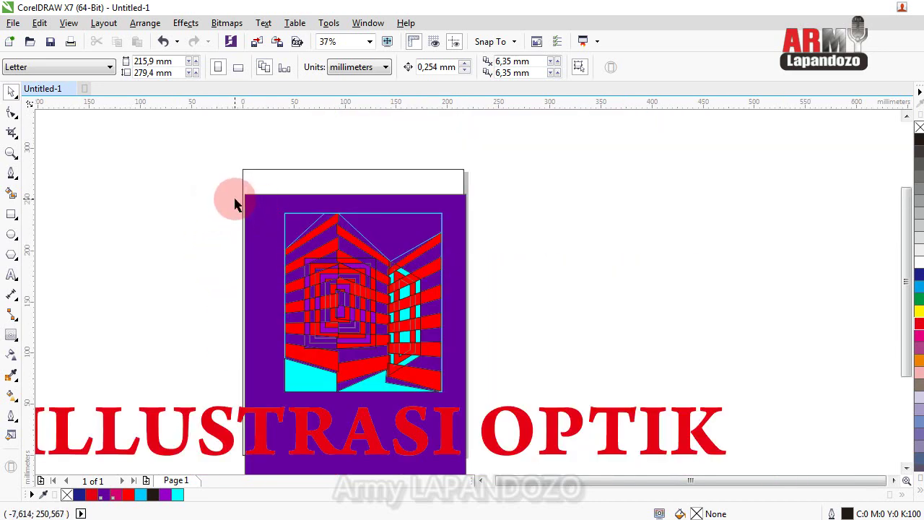
{"action": "left_click_drag", "start_coordinate": [233, 205], "coordinate": [466, 395]}
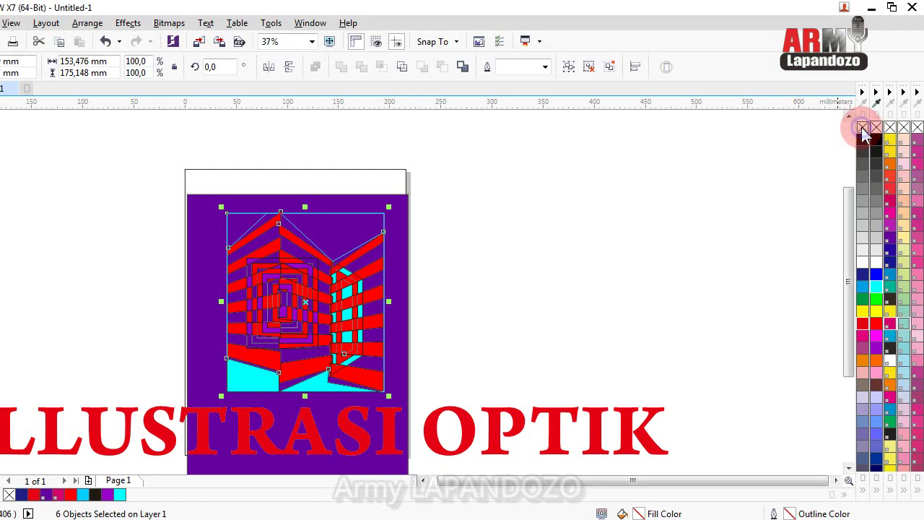
{"action": "right_click", "coordinate": [862, 128]}
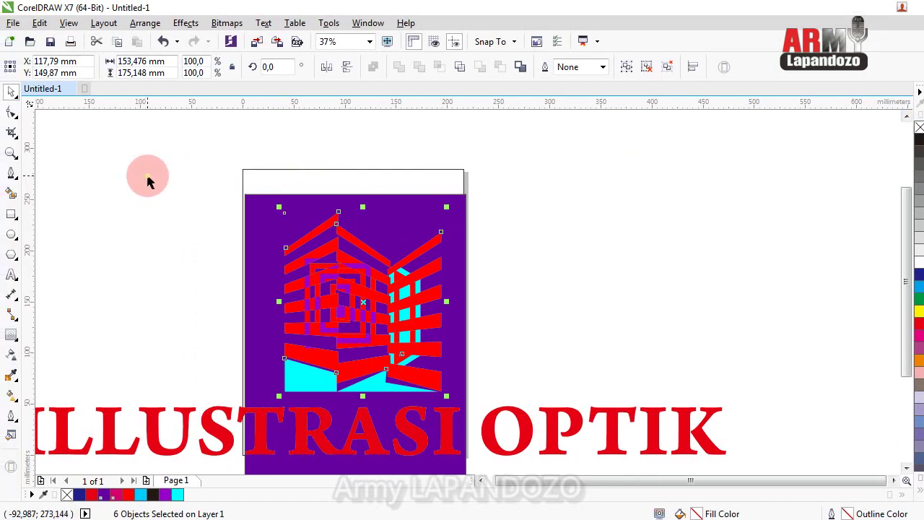
{"action": "left_click", "coordinate": [102, 180]}
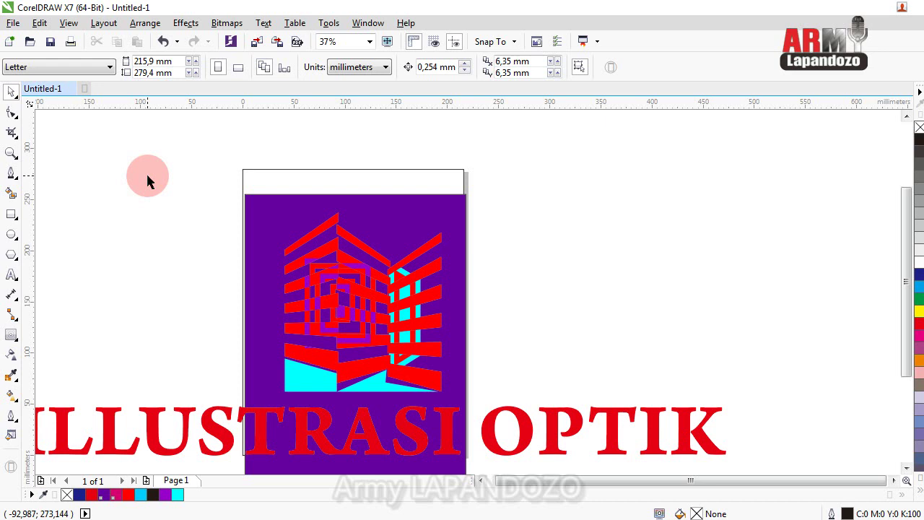
Step: Group all the illustration's stripes, frames, paths and cyan areas into one object, leaving the violet background out
{"action": "scroll", "coordinate": [397, 342], "scroll_direction": "up", "scroll_amount": 2}
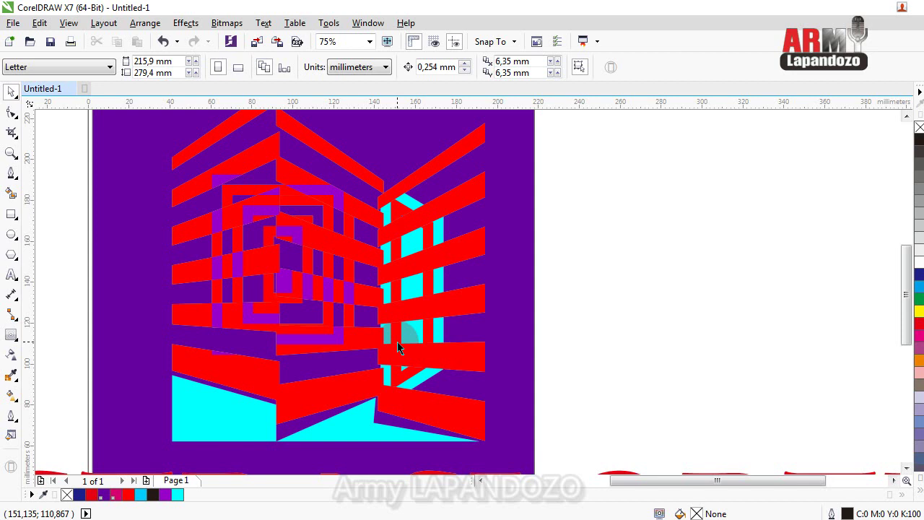
{"action": "scroll", "coordinate": [396, 342], "scroll_direction": "down", "scroll_amount": 1}
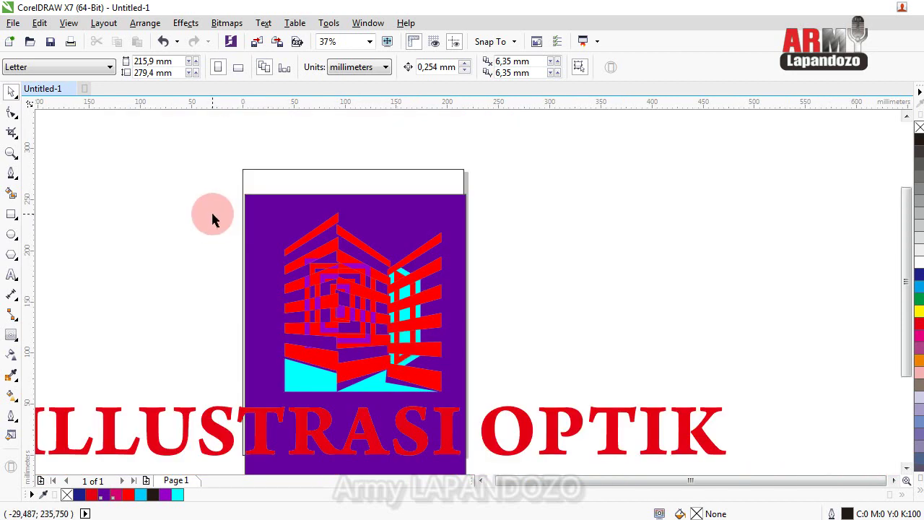
{"action": "left_click_drag", "start_coordinate": [214, 208], "coordinate": [456, 393]}
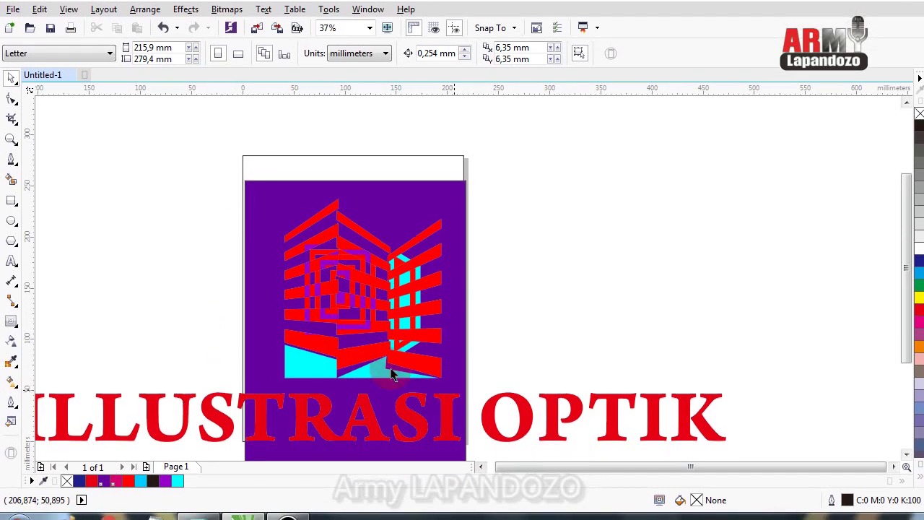
{"action": "left_click_drag", "start_coordinate": [228, 197], "coordinate": [454, 393]}
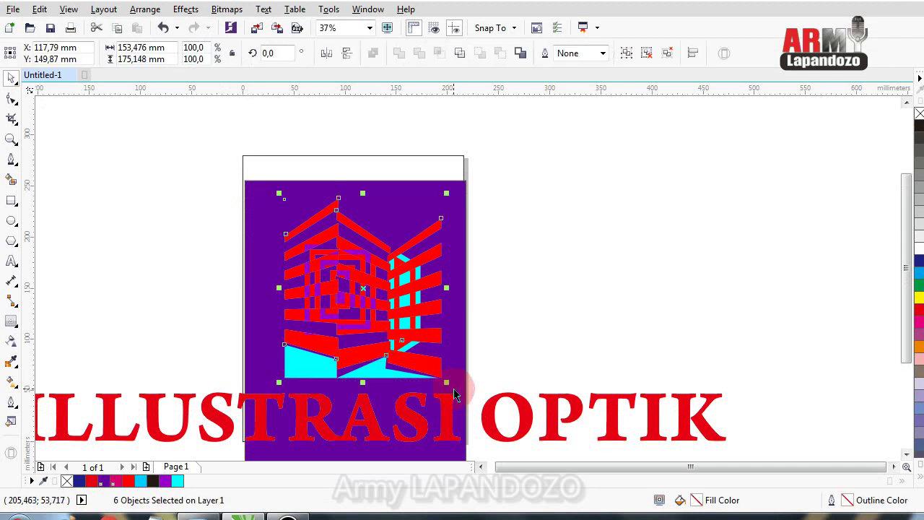
{"action": "key", "text": "ctrl+g"}
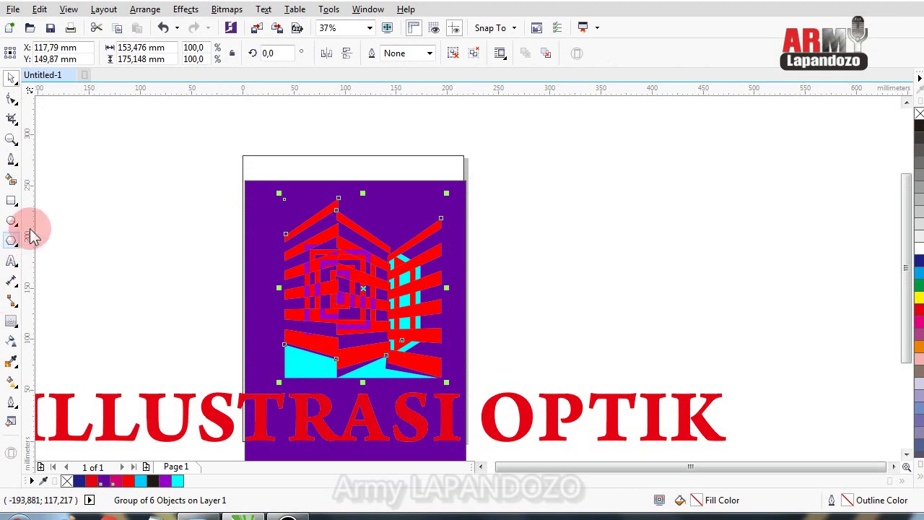
Step: Try to apply the Extrude effect to the grouped illustration
{"action": "left_click", "coordinate": [18, 326]}
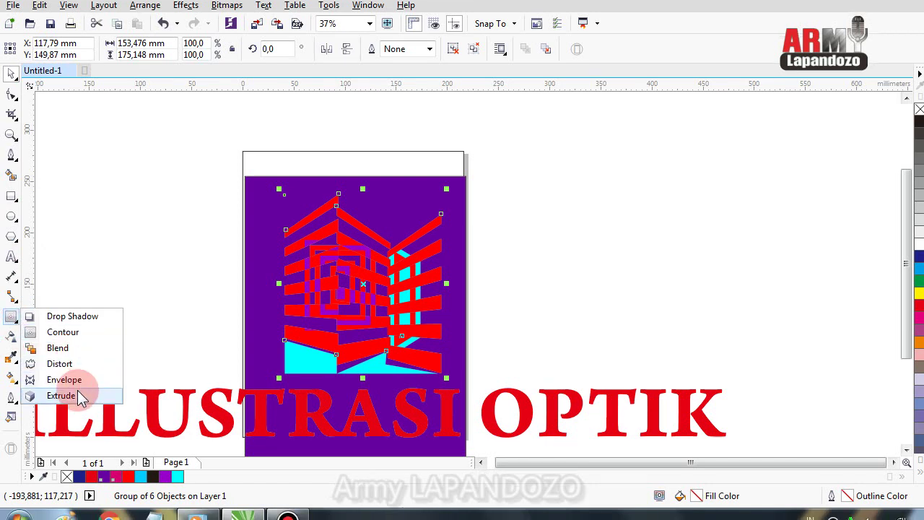
{"action": "left_click", "coordinate": [72, 396]}
{"action": "left_click", "coordinate": [439, 223]}
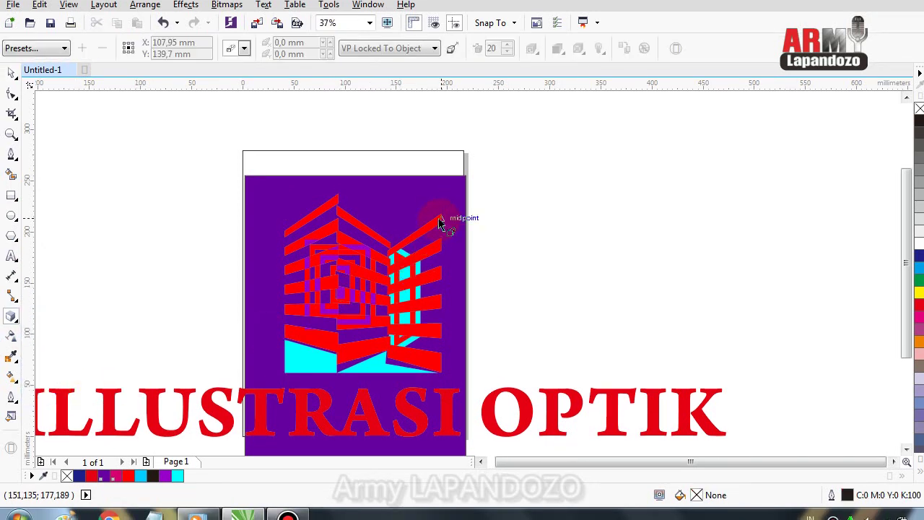
{"action": "left_click", "coordinate": [439, 222]}
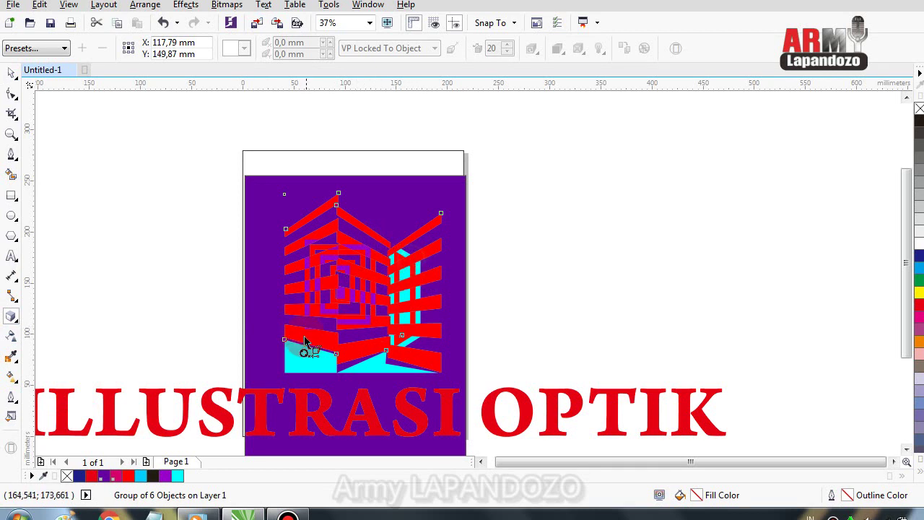
{"action": "left_click", "coordinate": [60, 296]}
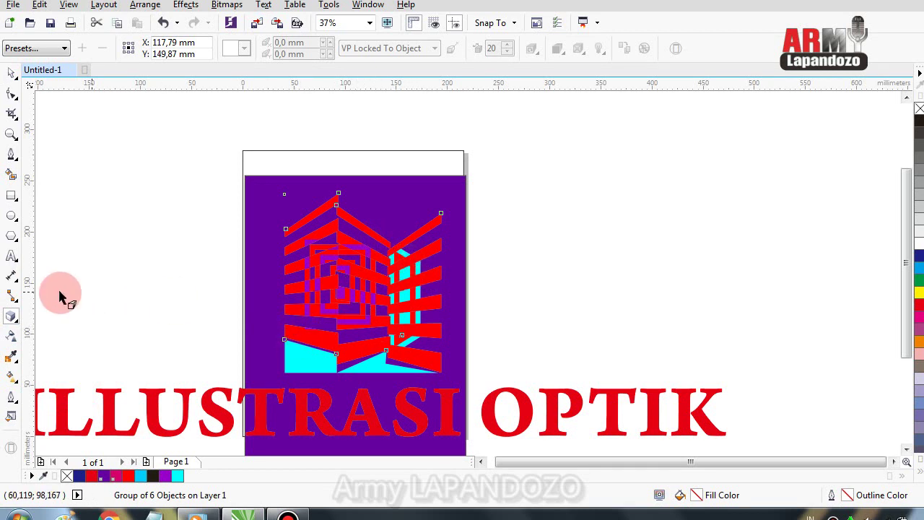
{"action": "left_click", "coordinate": [14, 322]}
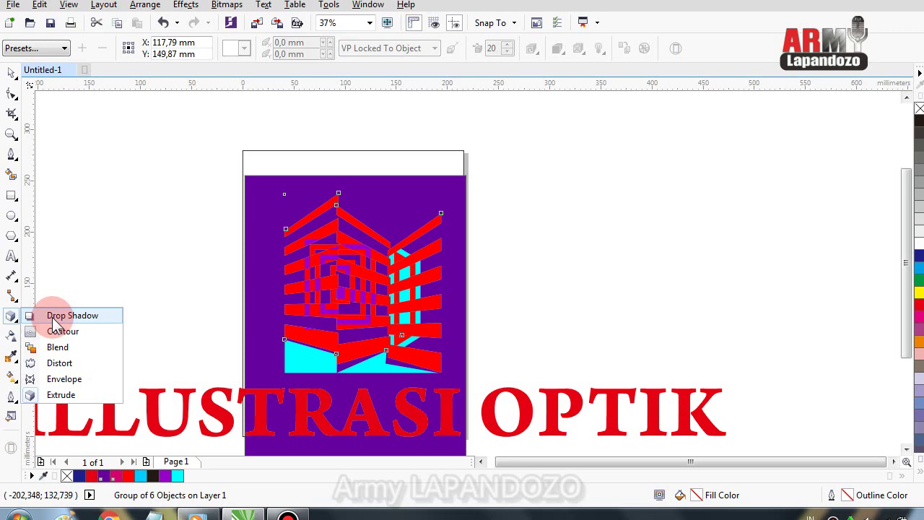
{"action": "left_click", "coordinate": [54, 315]}
Step: Stretch the grouped illustration to about 166 × 330 mm with the Free Transform tool's free scaling
{"action": "left_click", "coordinate": [14, 76]}
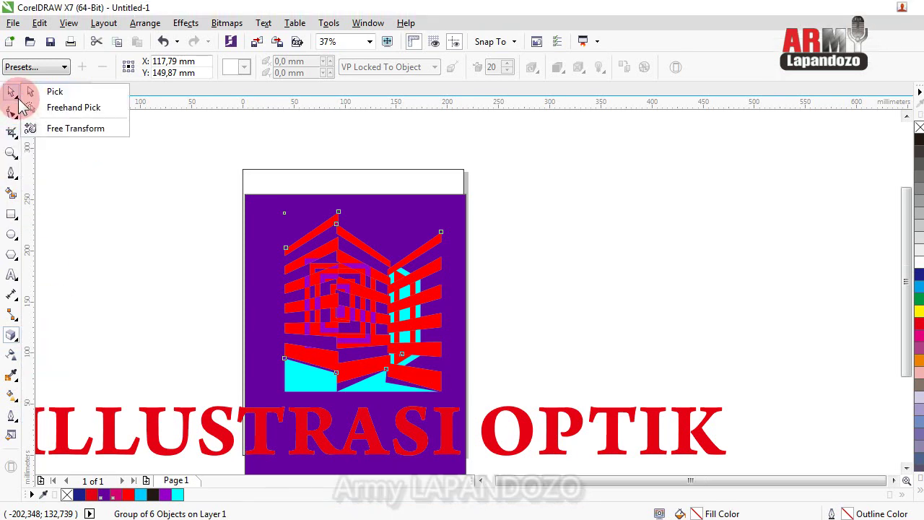
{"action": "left_click", "coordinate": [69, 128]}
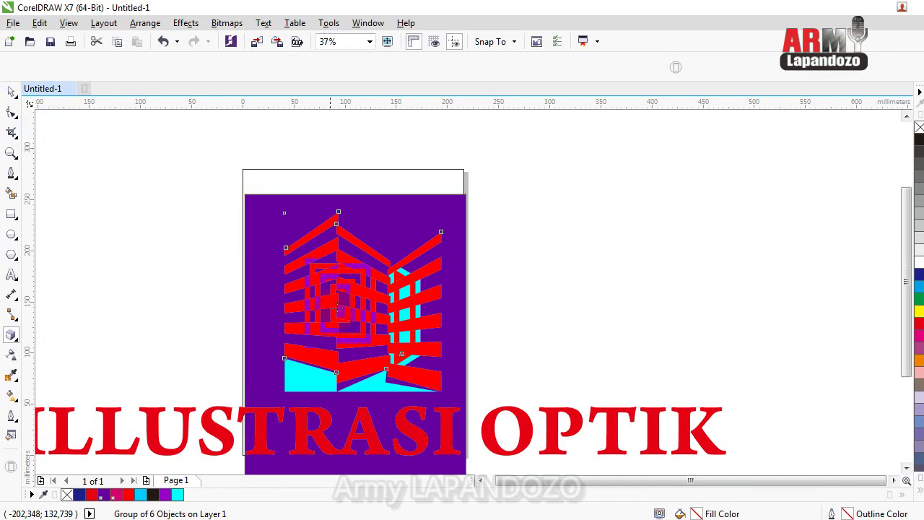
{"action": "left_click_drag", "start_coordinate": [339, 310], "coordinate": [344, 285]}
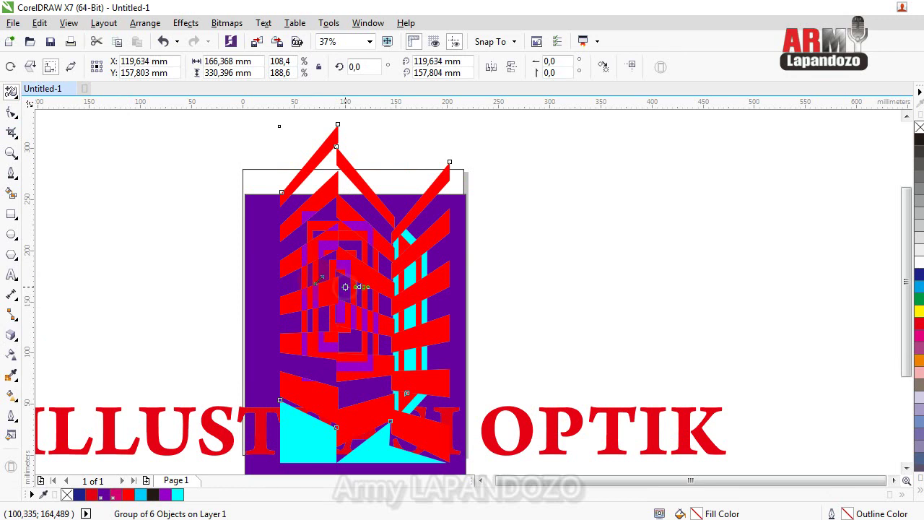
{"action": "left_click", "coordinate": [273, 280]}
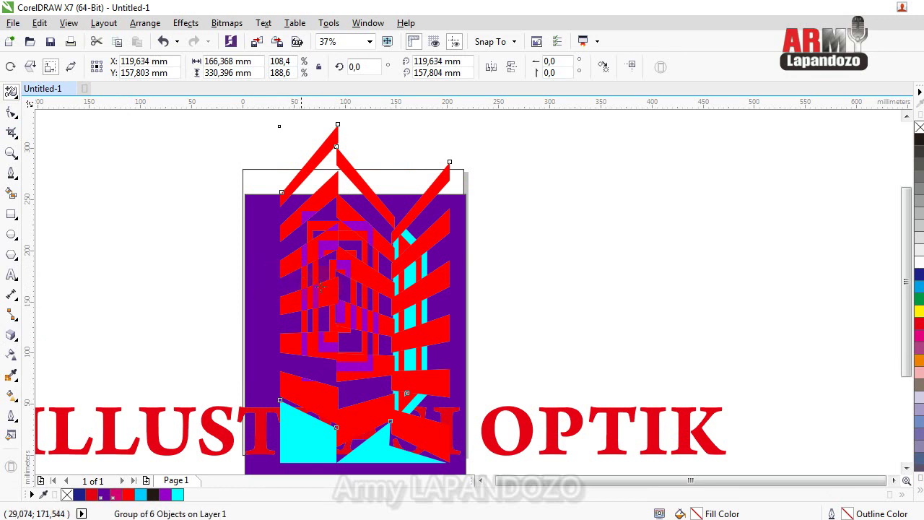
{"action": "left_click", "coordinate": [12, 93]}
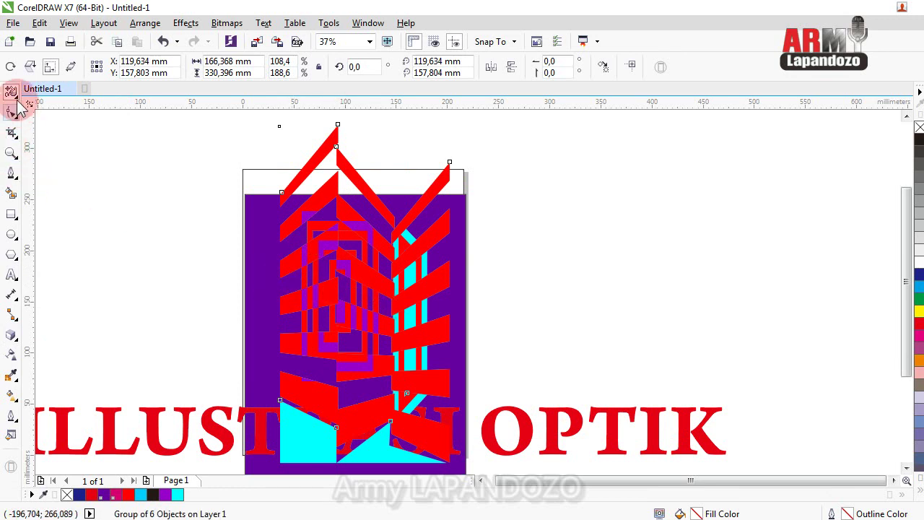
Step: Free-scale and flip the grouped illustration several times until it is wide and low, about 516 × 176 mm
{"action": "left_click_drag", "start_coordinate": [398, 265], "coordinate": [412, 318]}
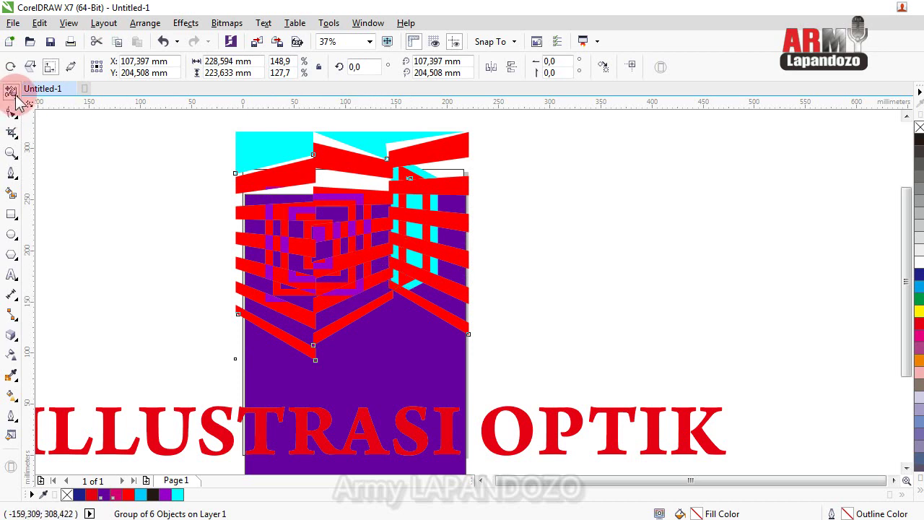
{"action": "left_click_drag", "start_coordinate": [396, 232], "coordinate": [311, 308]}
{"action": "key", "text": "Escape"}
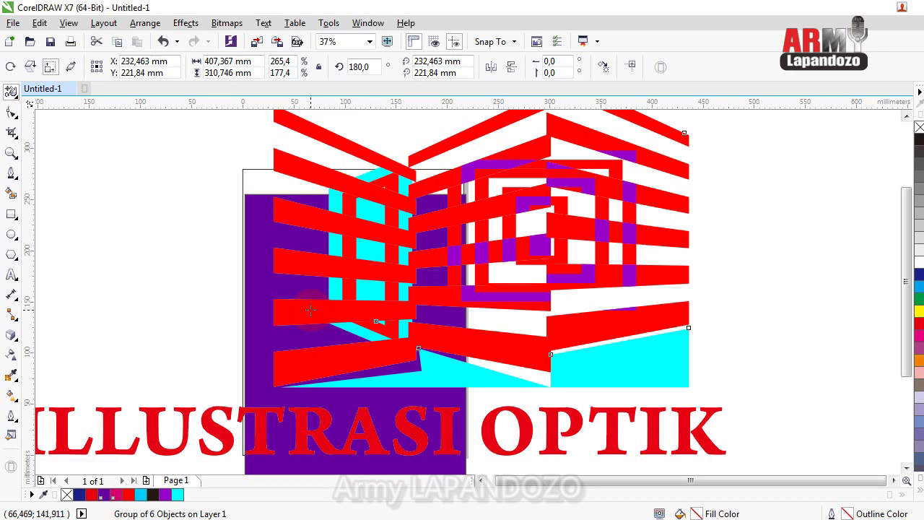
{"action": "left_click_drag", "start_coordinate": [310, 309], "coordinate": [330, 291]}
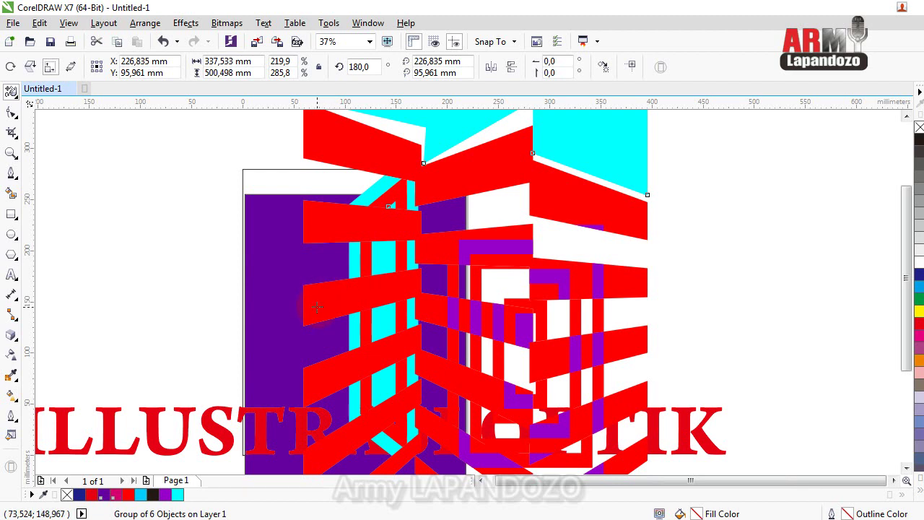
{"action": "left_click_drag", "start_coordinate": [382, 318], "coordinate": [395, 317]}
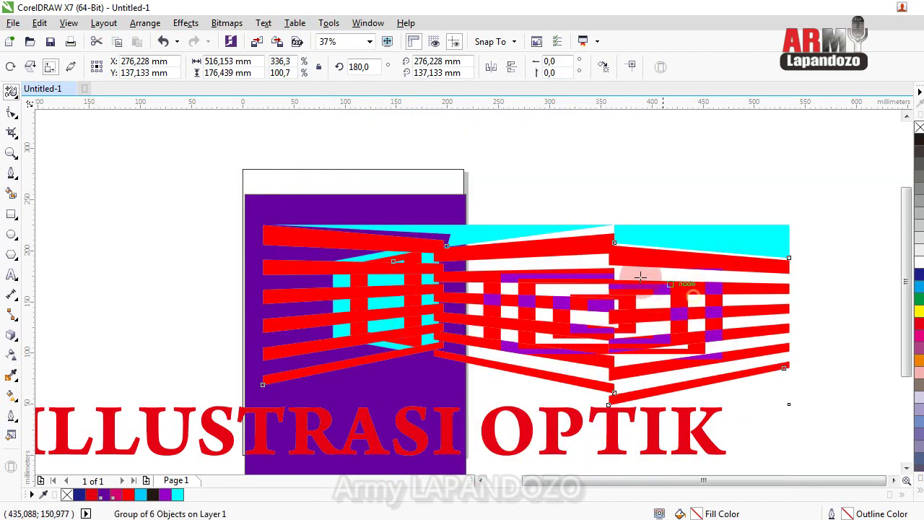
Step: Free-scale and flip the grouped illustration further until it is about 825 × 1203 mm
{"action": "left_click_drag", "start_coordinate": [586, 239], "coordinate": [532, 218]}
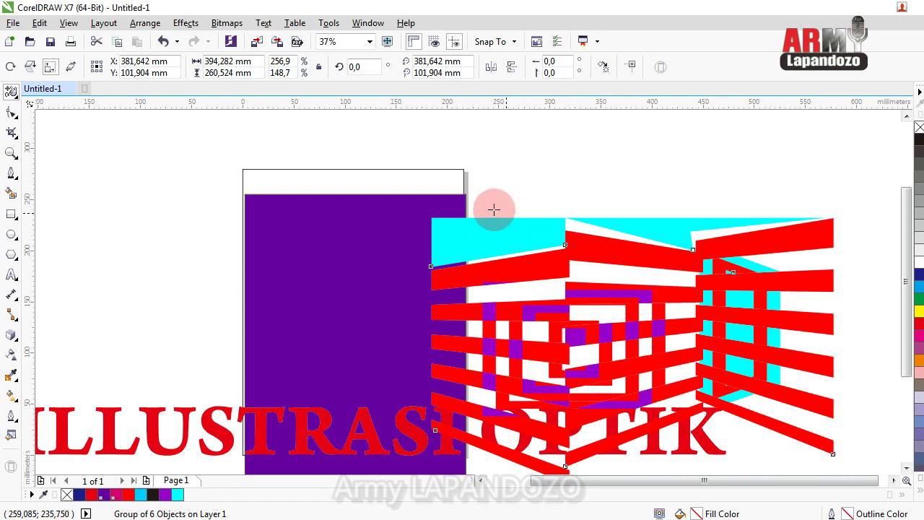
{"action": "left_click_drag", "start_coordinate": [484, 233], "coordinate": [410, 203]}
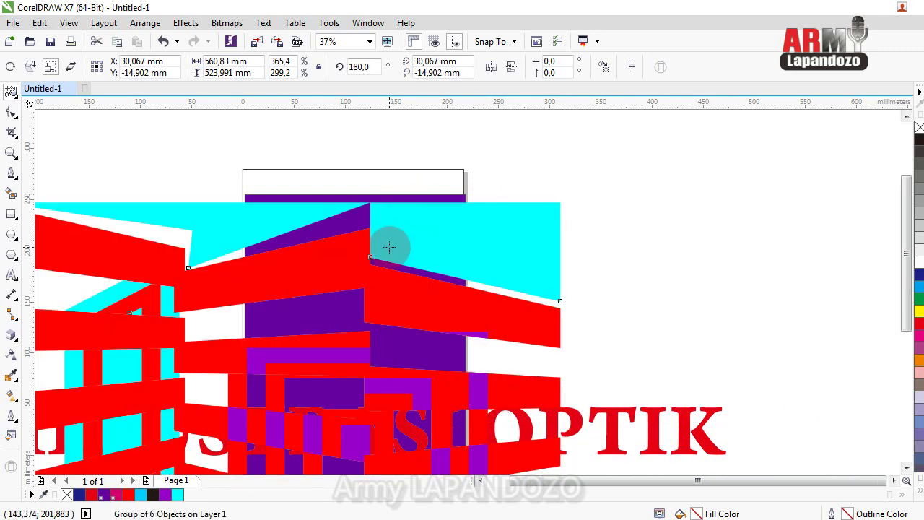
{"action": "scroll", "coordinate": [392, 243], "scroll_direction": "down", "scroll_amount": 2}
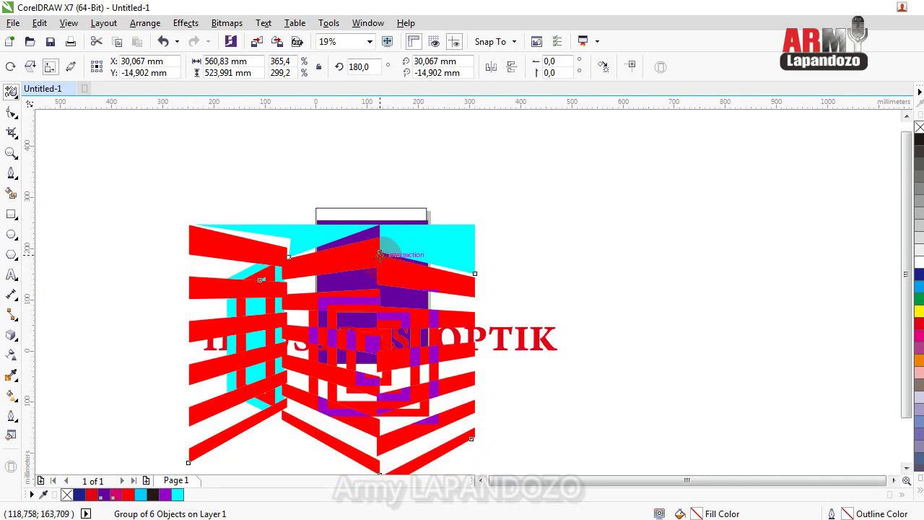
{"action": "left_click_drag", "start_coordinate": [392, 242], "coordinate": [402, 215]}
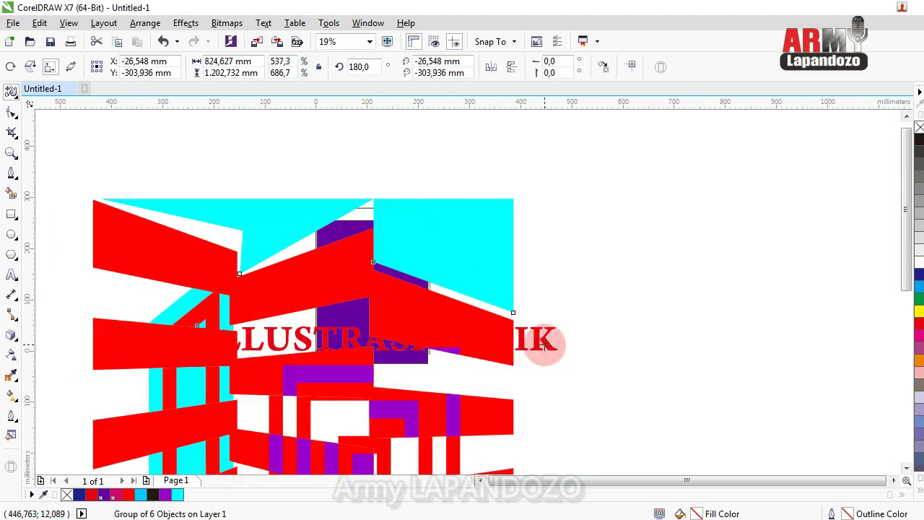
Step: Unlock the red "ILLUSTRASI OPTIK" text and delete it
{"action": "right_click", "coordinate": [547, 347]}
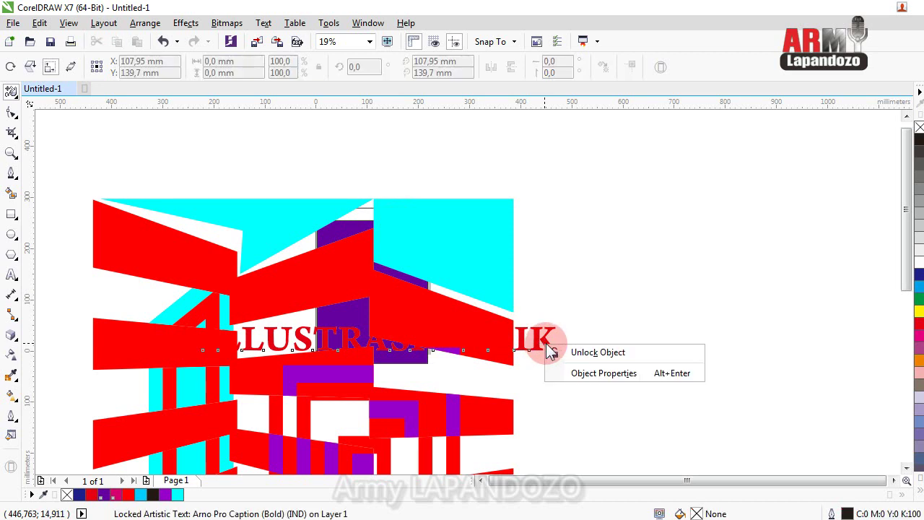
{"action": "left_click", "coordinate": [583, 354]}
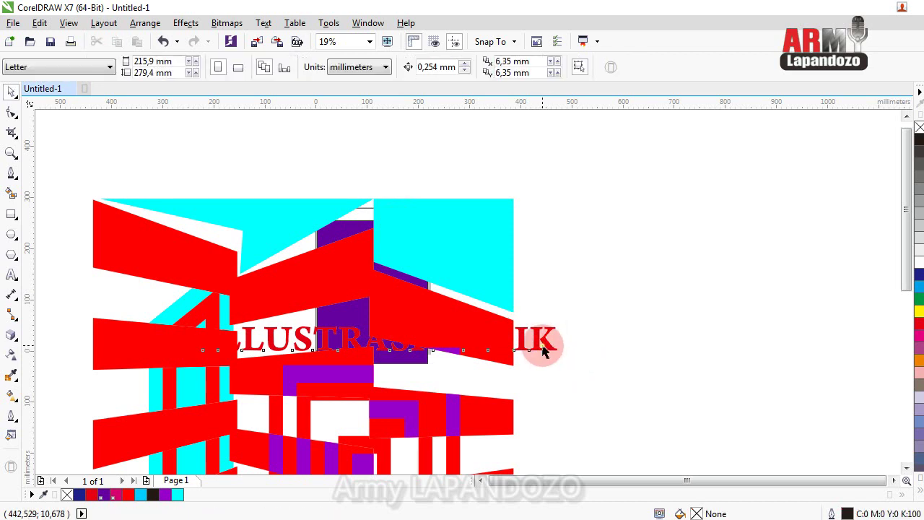
{"action": "left_click", "coordinate": [546, 346]}
{"action": "key", "text": "Delete"}
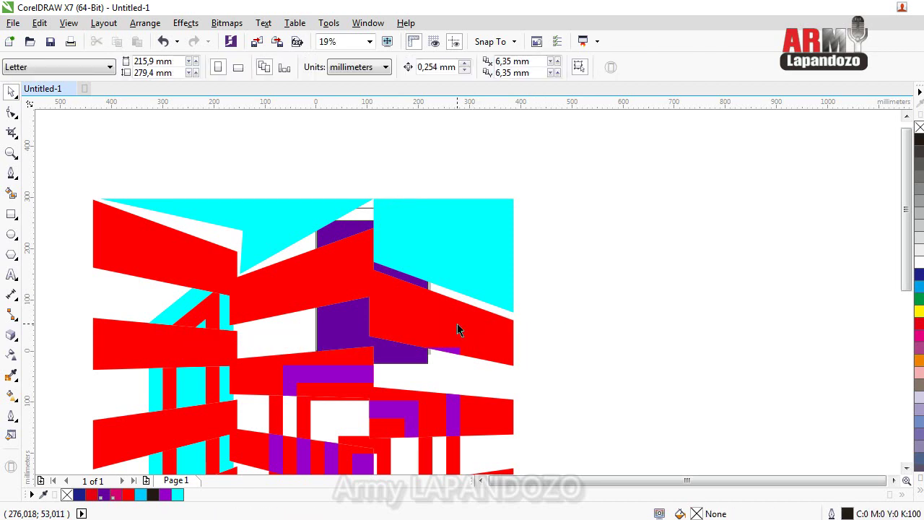
Step: Select all unlocked objects and free-scale them together to about 2430 × 8155 mm
{"action": "double_click", "coordinate": [13, 94]}
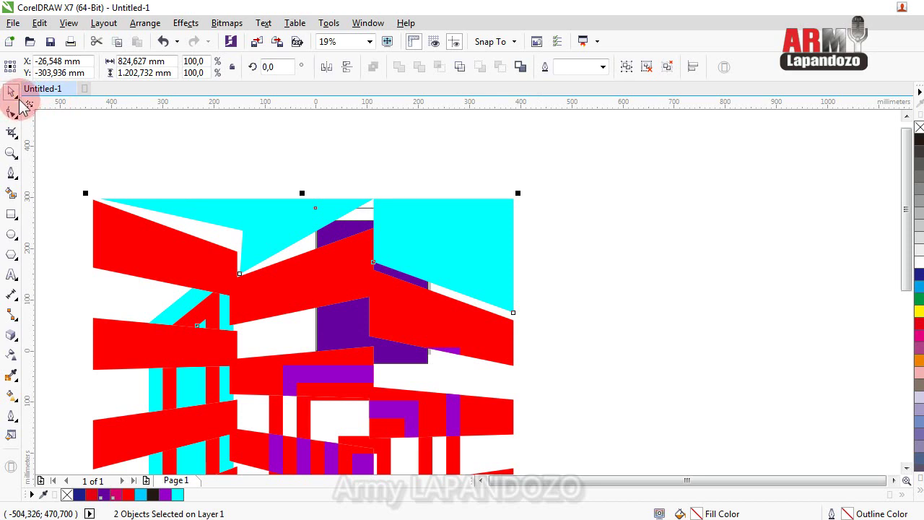
{"action": "left_click_drag", "start_coordinate": [20, 100], "coordinate": [60, 127]}
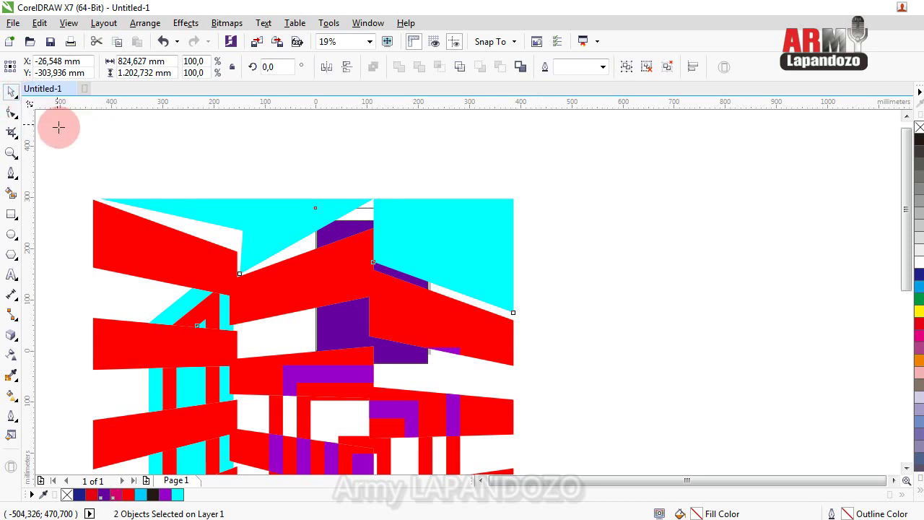
{"action": "scroll", "coordinate": [277, 322], "scroll_direction": "down", "scroll_amount": 2}
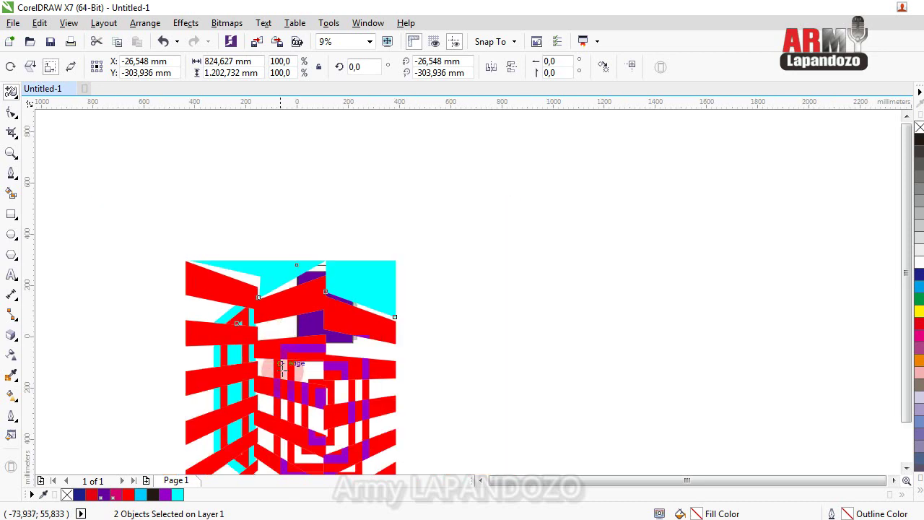
{"action": "left_click_drag", "start_coordinate": [285, 326], "coordinate": [292, 332]}
{"action": "left_click_drag", "start_coordinate": [295, 333], "coordinate": [298, 333]}
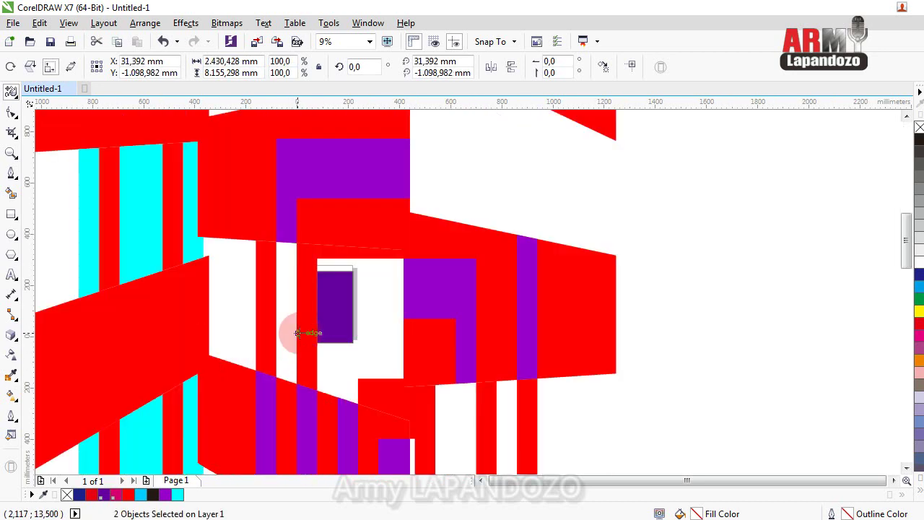
Step: Free-scale the selected objects further to about 16114 × 45720 mm
{"action": "scroll", "coordinate": [297, 333], "scroll_direction": "down", "scroll_amount": 2}
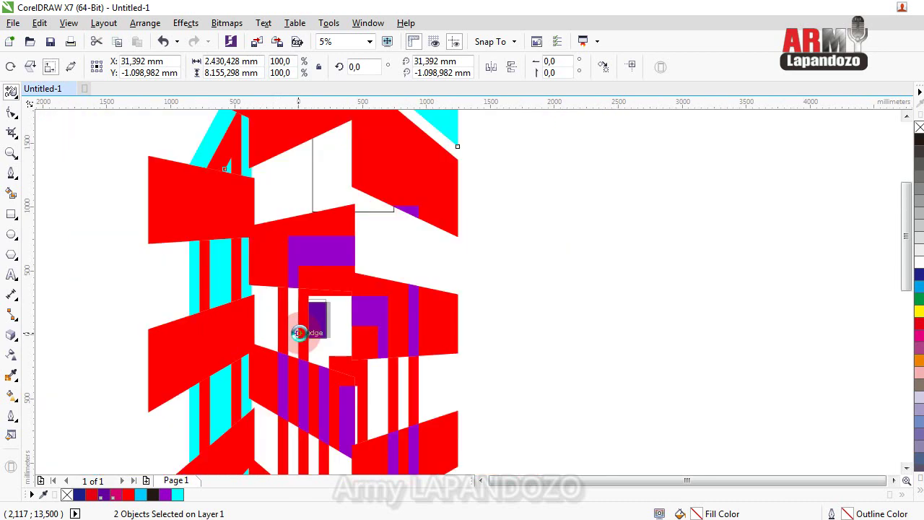
{"action": "scroll", "coordinate": [298, 333], "scroll_direction": "down", "scroll_amount": 2}
{"action": "scroll", "coordinate": [298, 333], "scroll_direction": "down", "scroll_amount": 1}
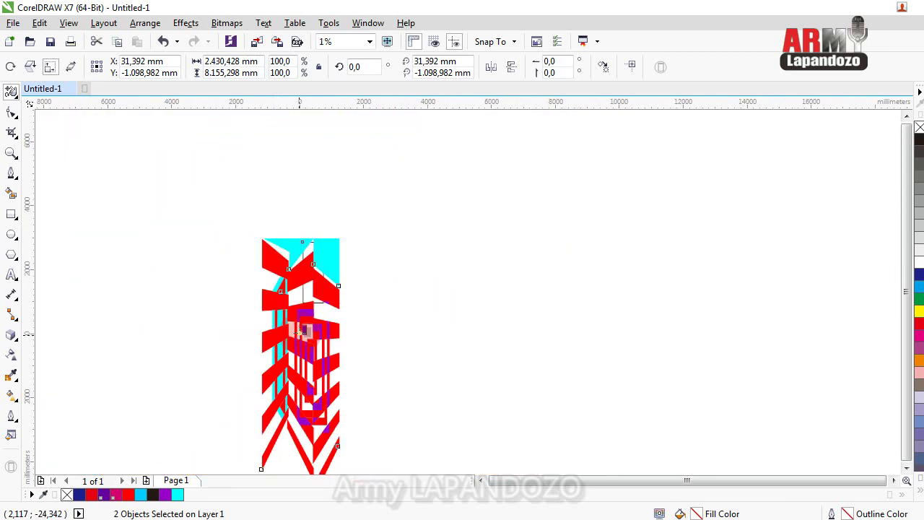
{"action": "left_click_drag", "start_coordinate": [320, 319], "coordinate": [305, 325]}
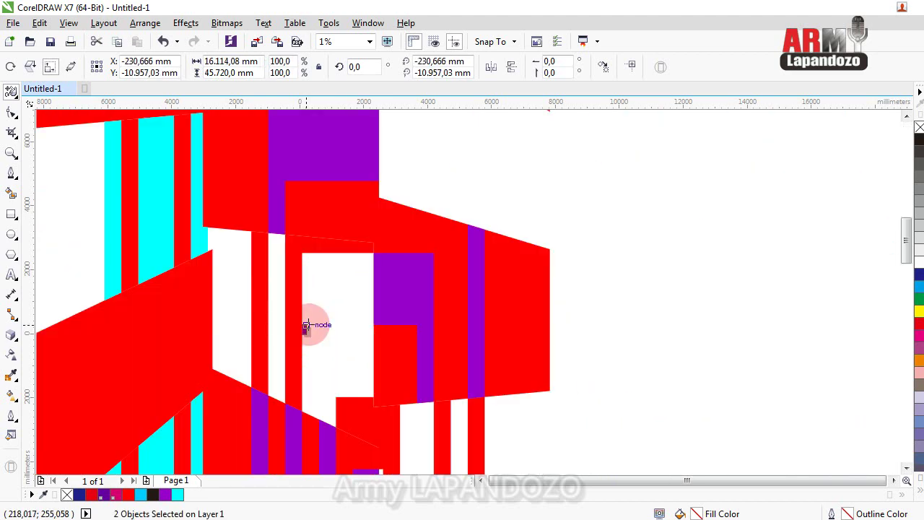
Step: Select only the grouped illustration and free-scale it repeatedly until it collapses to 0 × 0 mm
{"action": "left_click", "coordinate": [307, 324]}
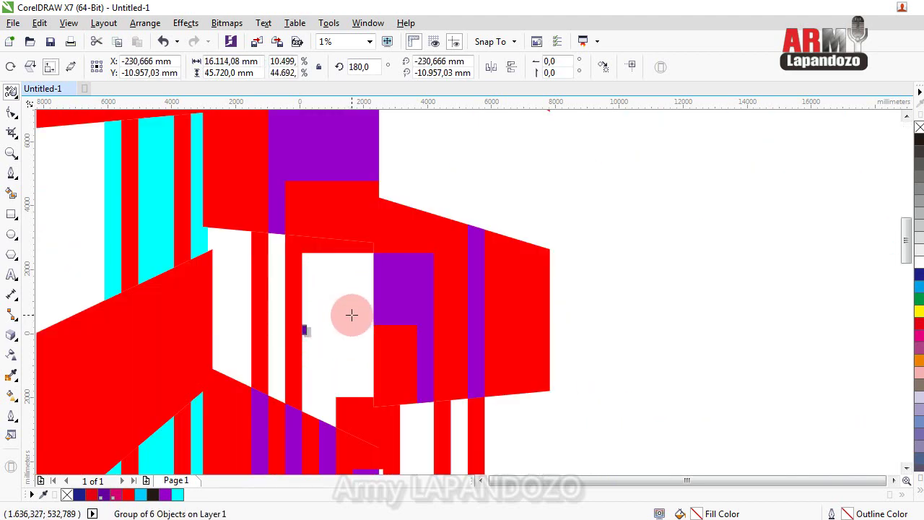
{"action": "scroll", "coordinate": [352, 315], "scroll_direction": "down", "scroll_amount": 1}
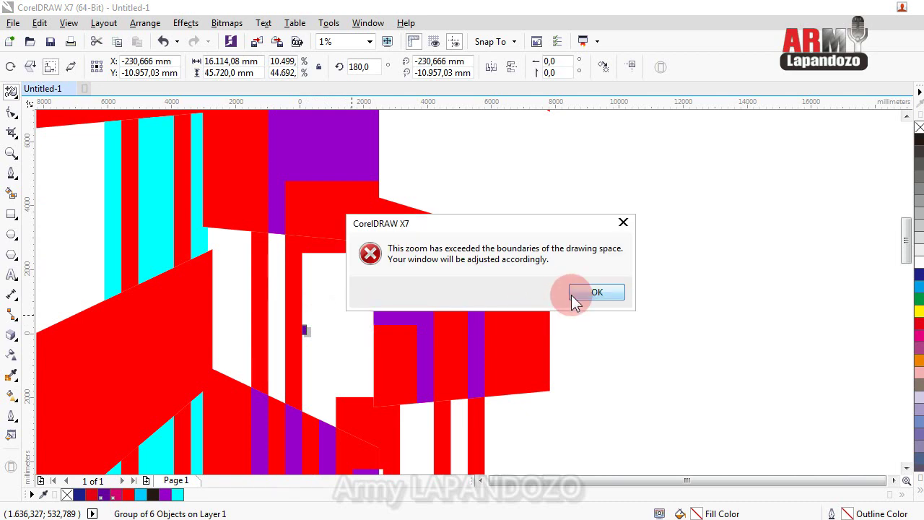
{"action": "left_click", "coordinate": [597, 292]}
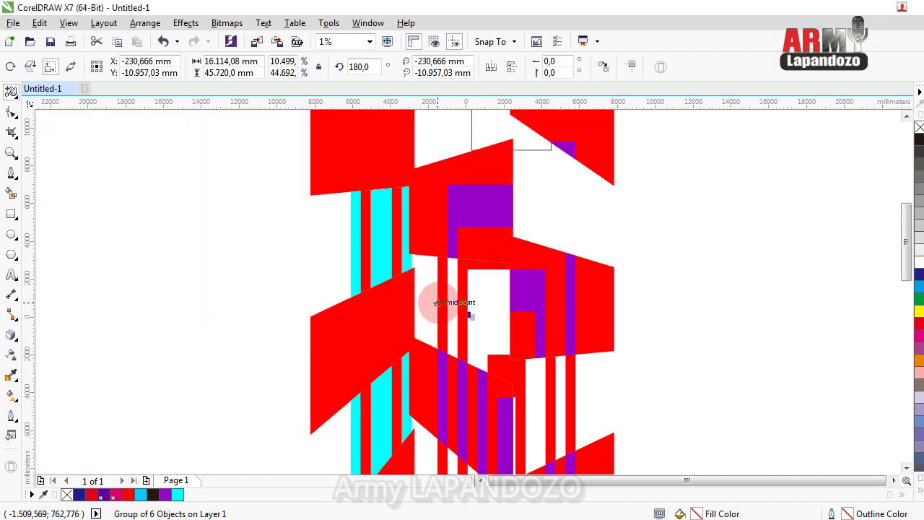
{"action": "left_click", "coordinate": [11, 91]}
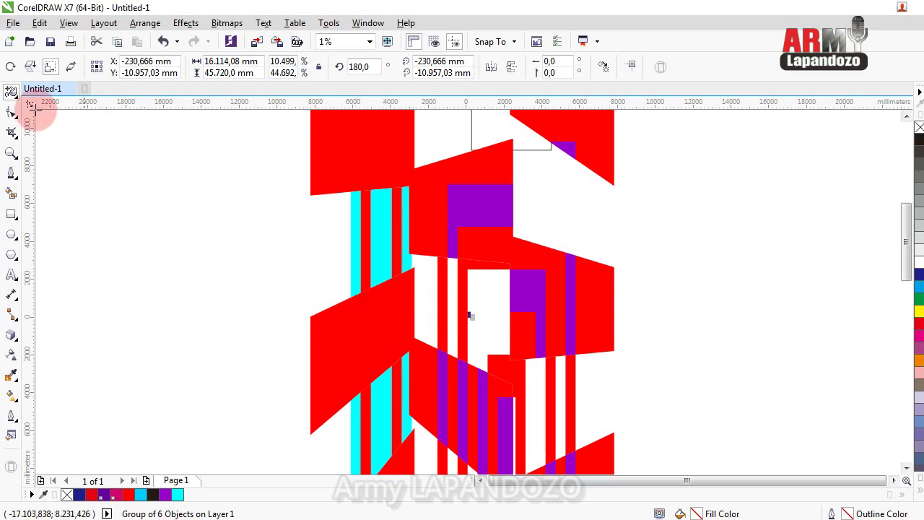
{"action": "left_click", "coordinate": [503, 272]}
{"action": "left_click_drag", "start_coordinate": [508, 267], "coordinate": [452, 318]}
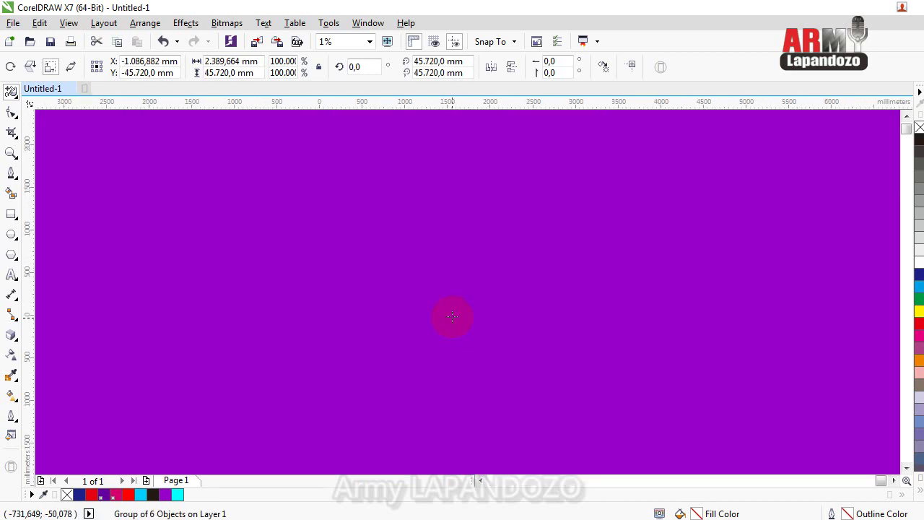
{"action": "left_click_drag", "start_coordinate": [454, 301], "coordinate": [395, 345]}
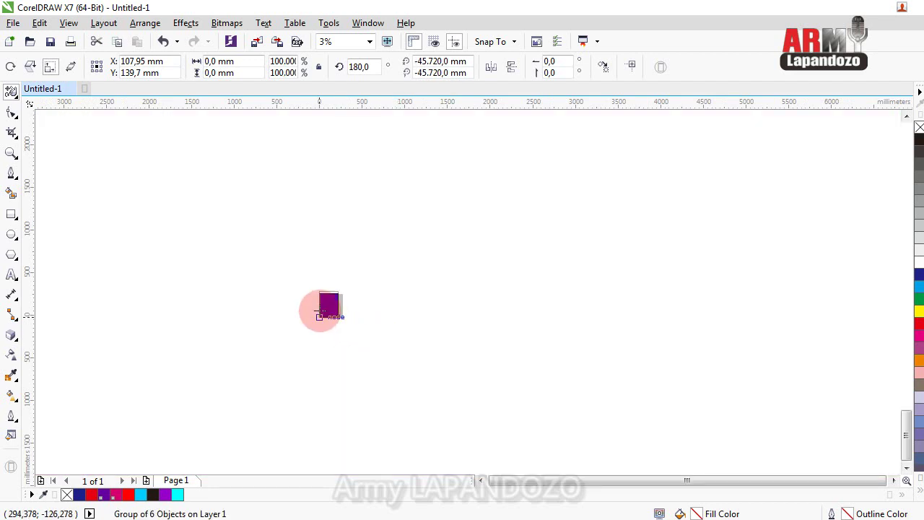
{"action": "scroll", "coordinate": [326, 305], "scroll_direction": "up", "scroll_amount": 3}
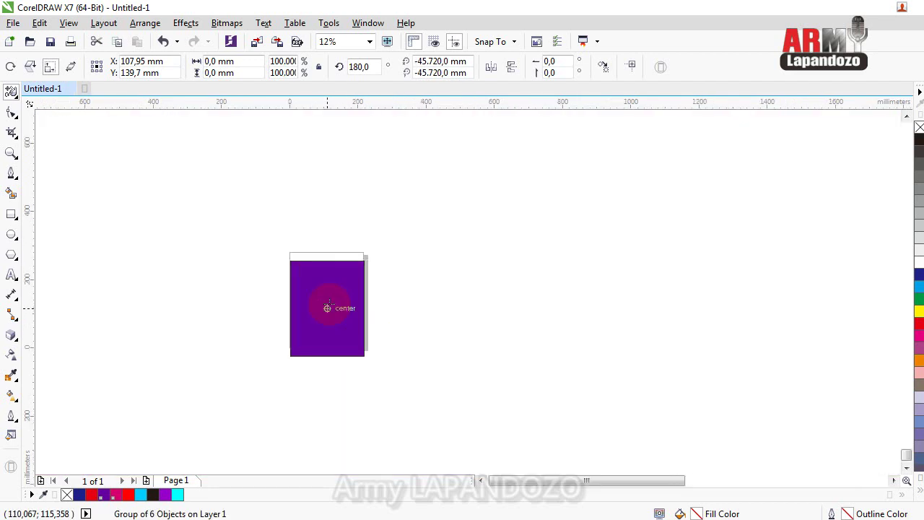
{"action": "left_click", "coordinate": [290, 503]}
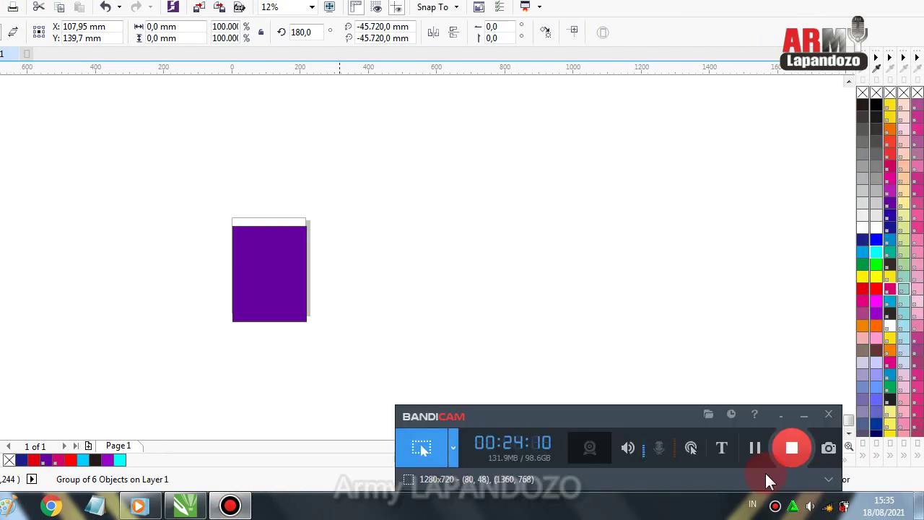